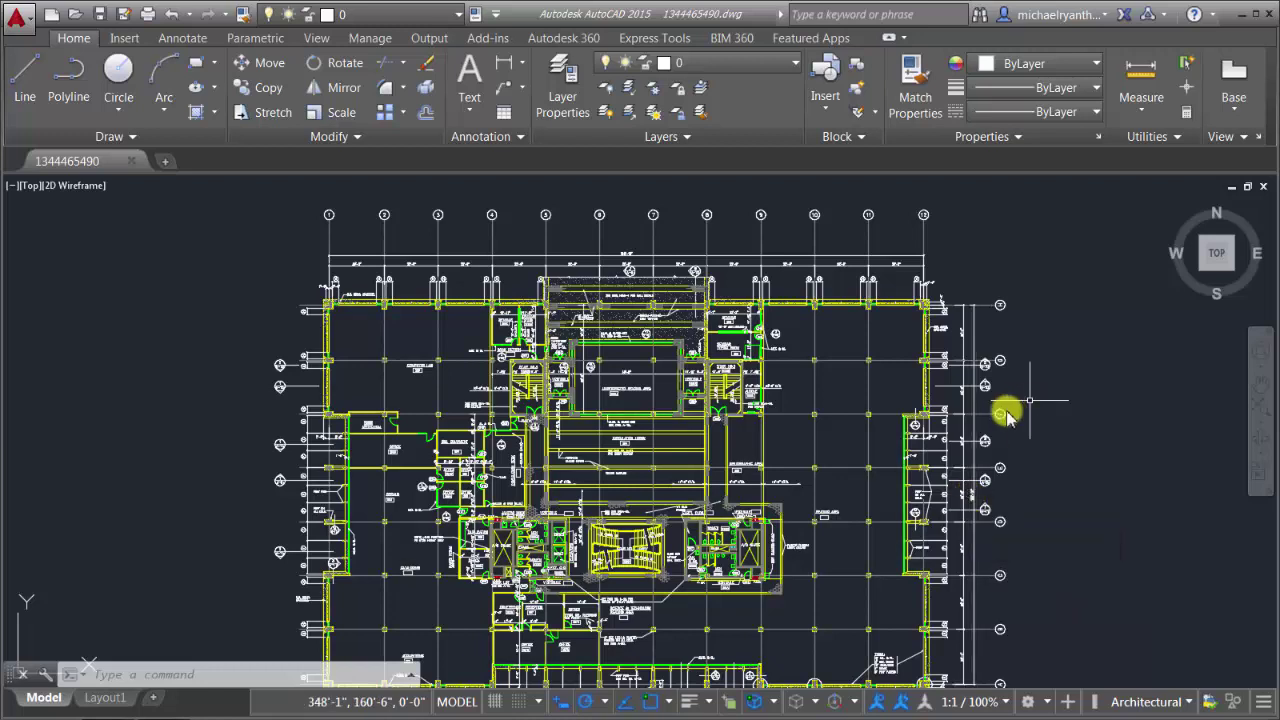
- Expand the extra Layers panel tools and view the help topic on locking layers
{"action": "left_click", "coordinate": [685, 137]}
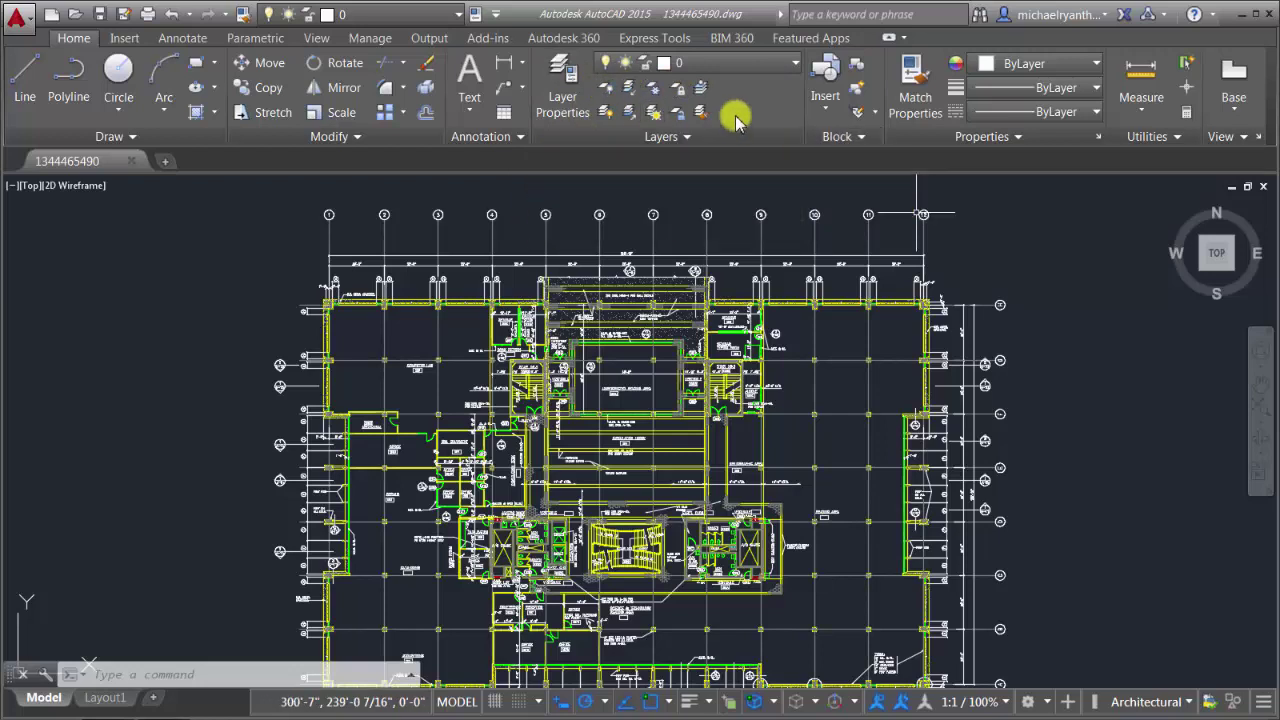
{"action": "left_click", "coordinate": [686, 136]}
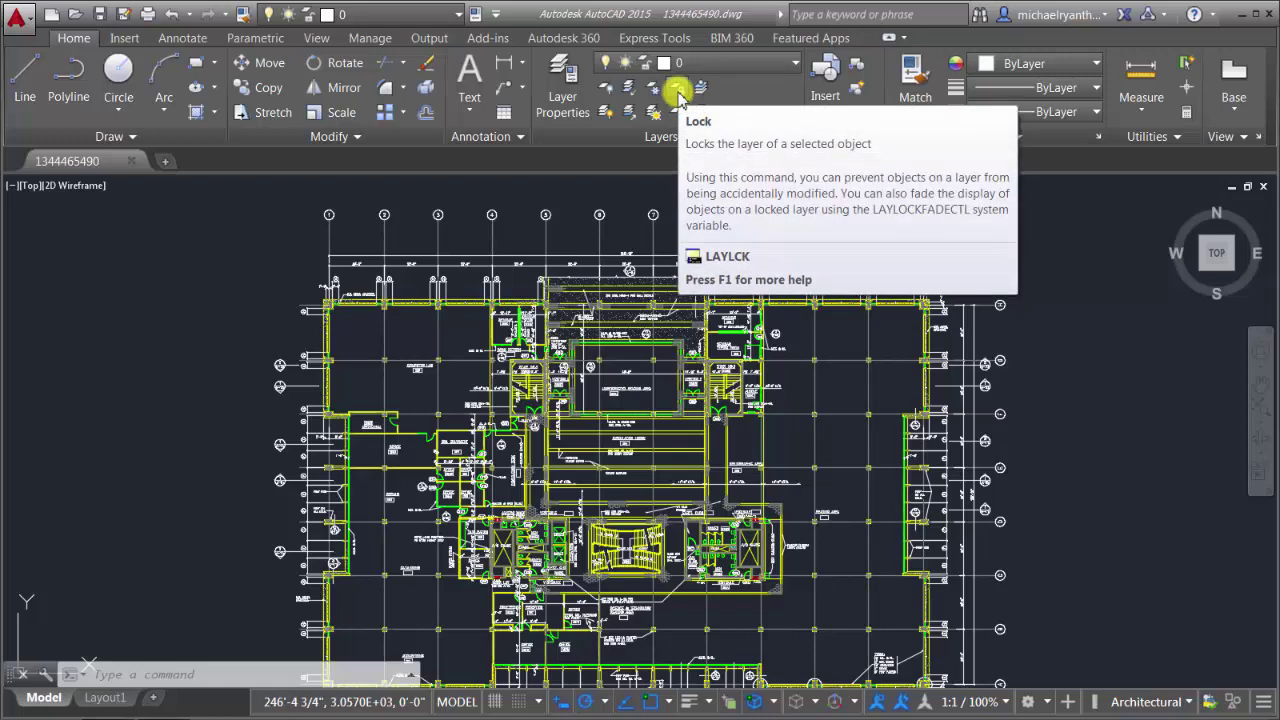
{"action": "key", "text": "F1"}
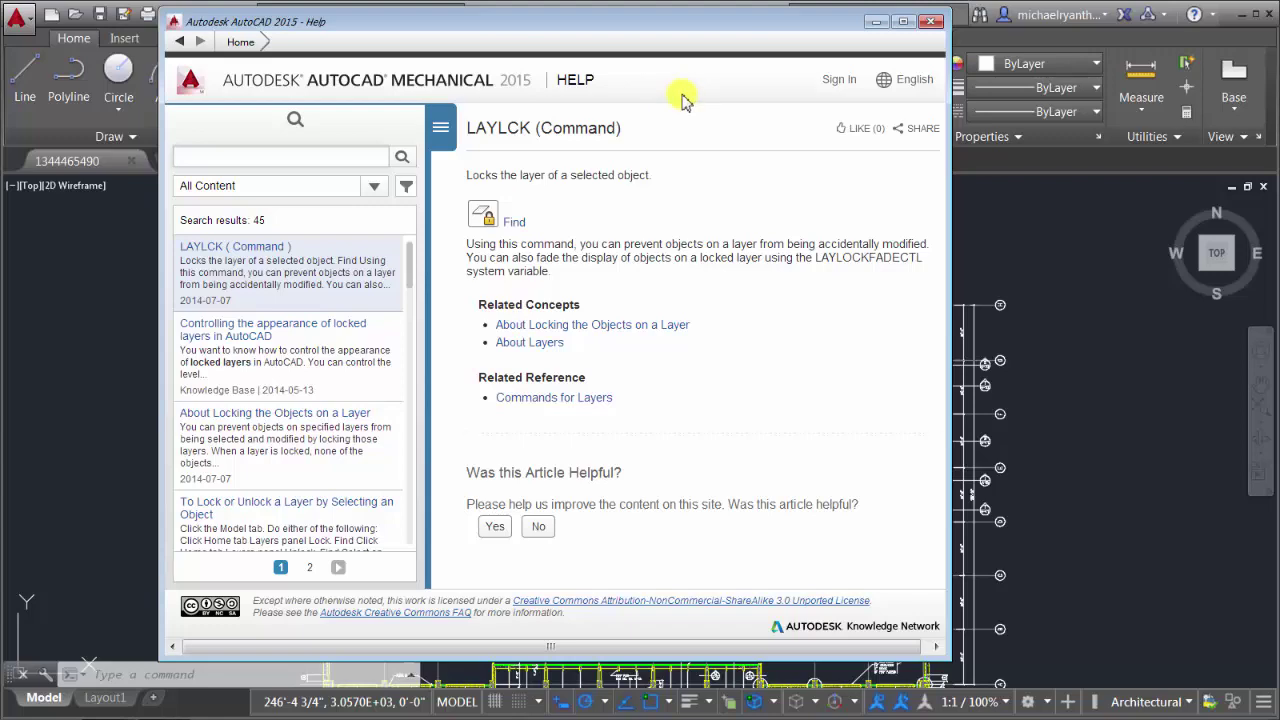
{"action": "left_click", "coordinate": [930, 22]}
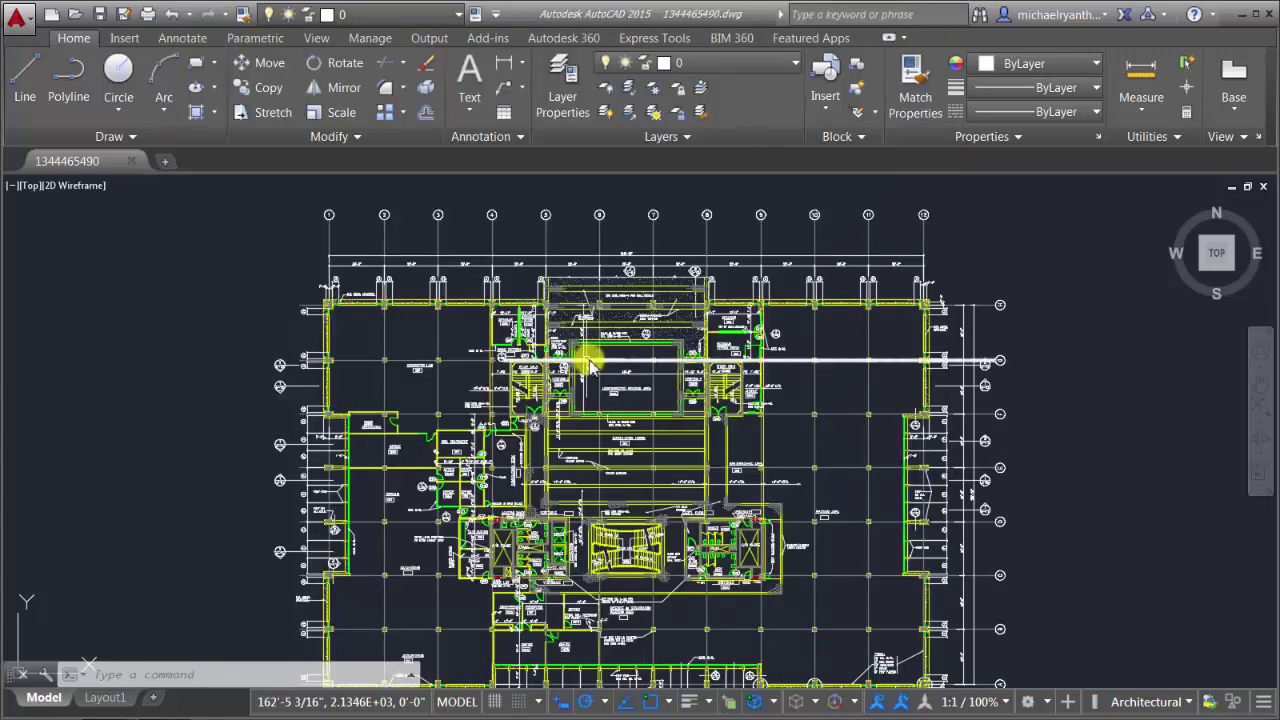
{"action": "scroll", "coordinate": [590, 365], "scroll_direction": "down", "scroll_amount": 3}
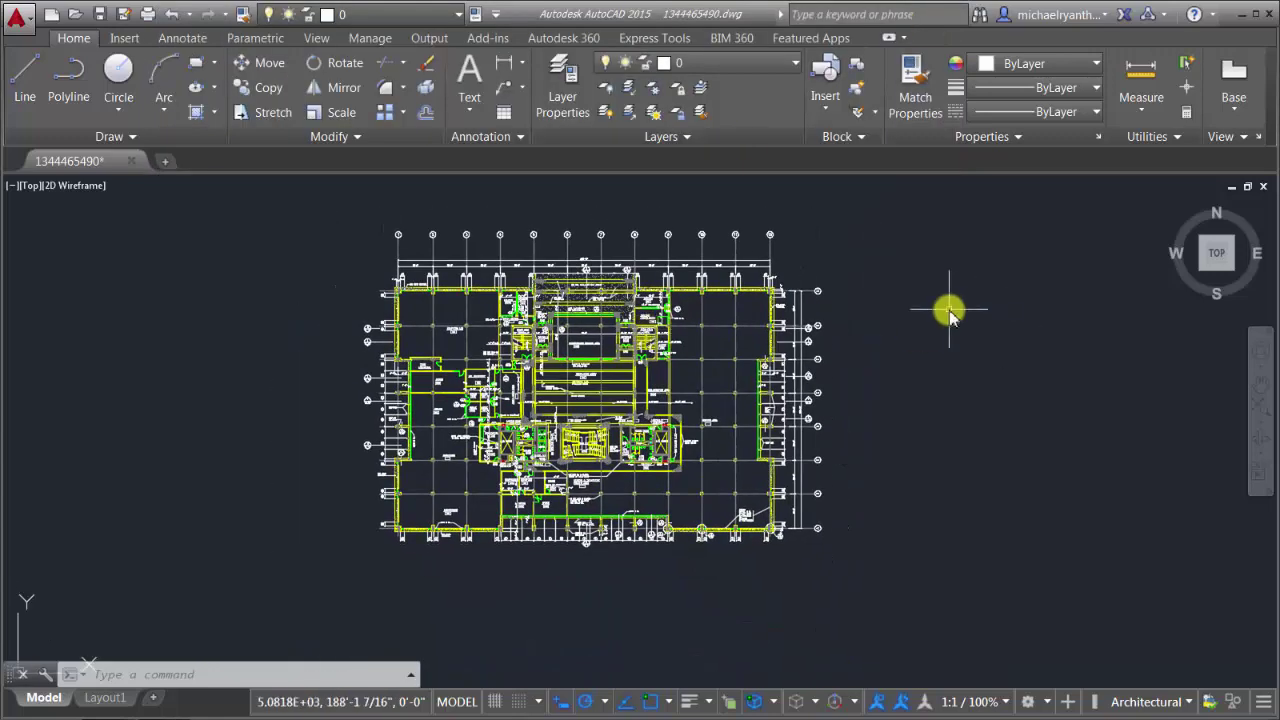
{"action": "scroll", "coordinate": [836, 270], "scroll_direction": "up", "scroll_amount": 2}
{"action": "scroll", "coordinate": [836, 270], "scroll_direction": "down", "scroll_amount": 2}
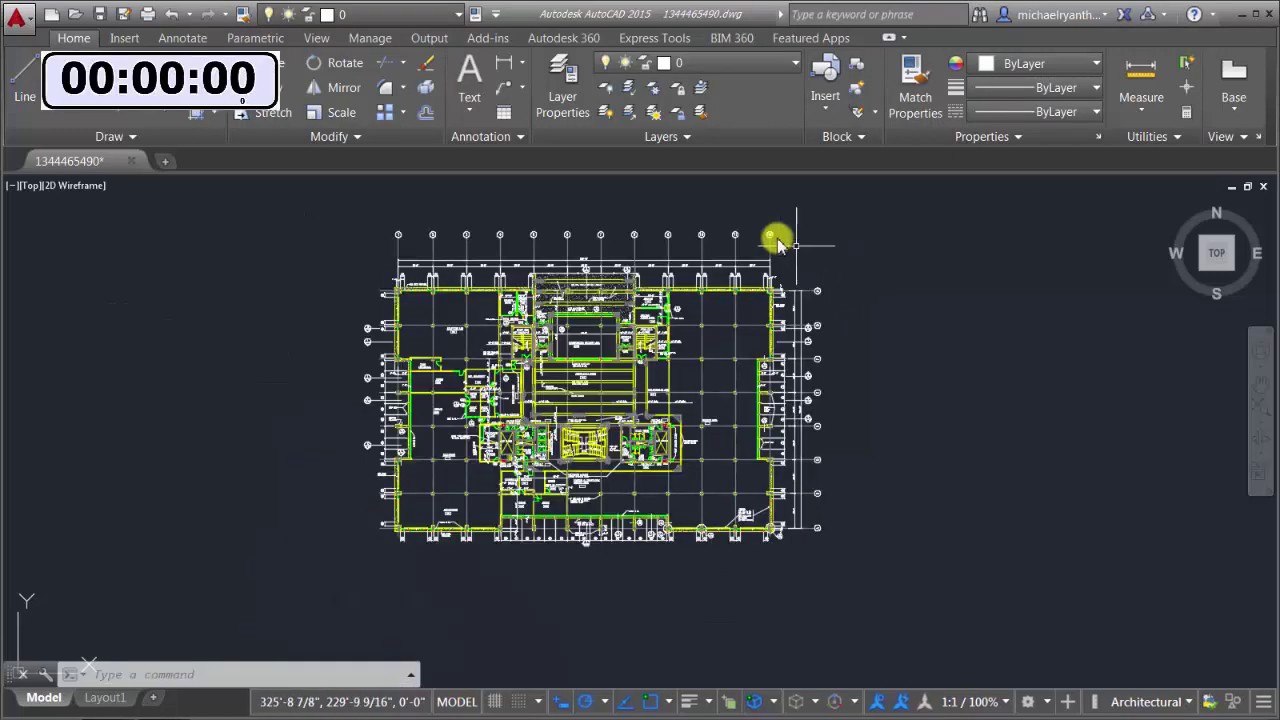
- Turn off the A-GRID-IDEN and A-GRID layers by picking a bubble and a grid line, then turn all layers on
{"action": "left_click", "coordinate": [606, 88]}
{"action": "scroll", "coordinate": [567, 250], "scroll_direction": "up", "scroll_amount": 2}
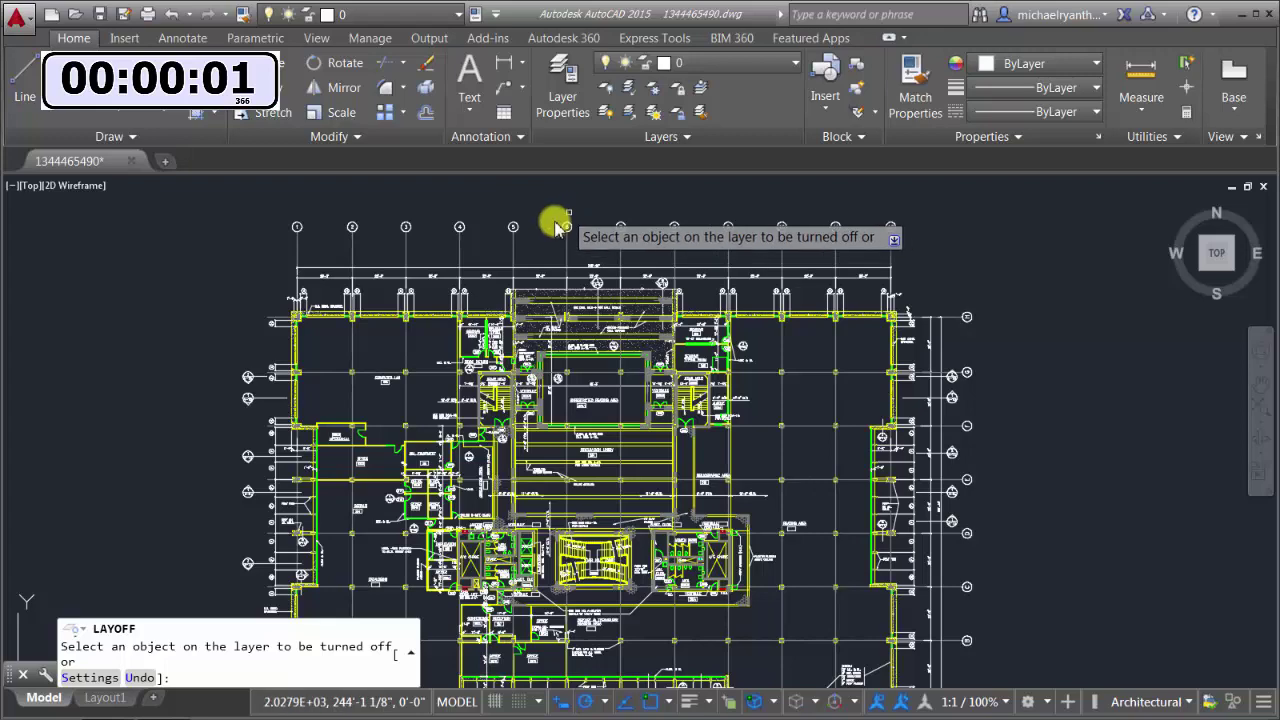
{"action": "left_click", "coordinate": [597, 250]}
{"action": "scroll", "coordinate": [597, 250], "scroll_direction": "down", "scroll_amount": 2}
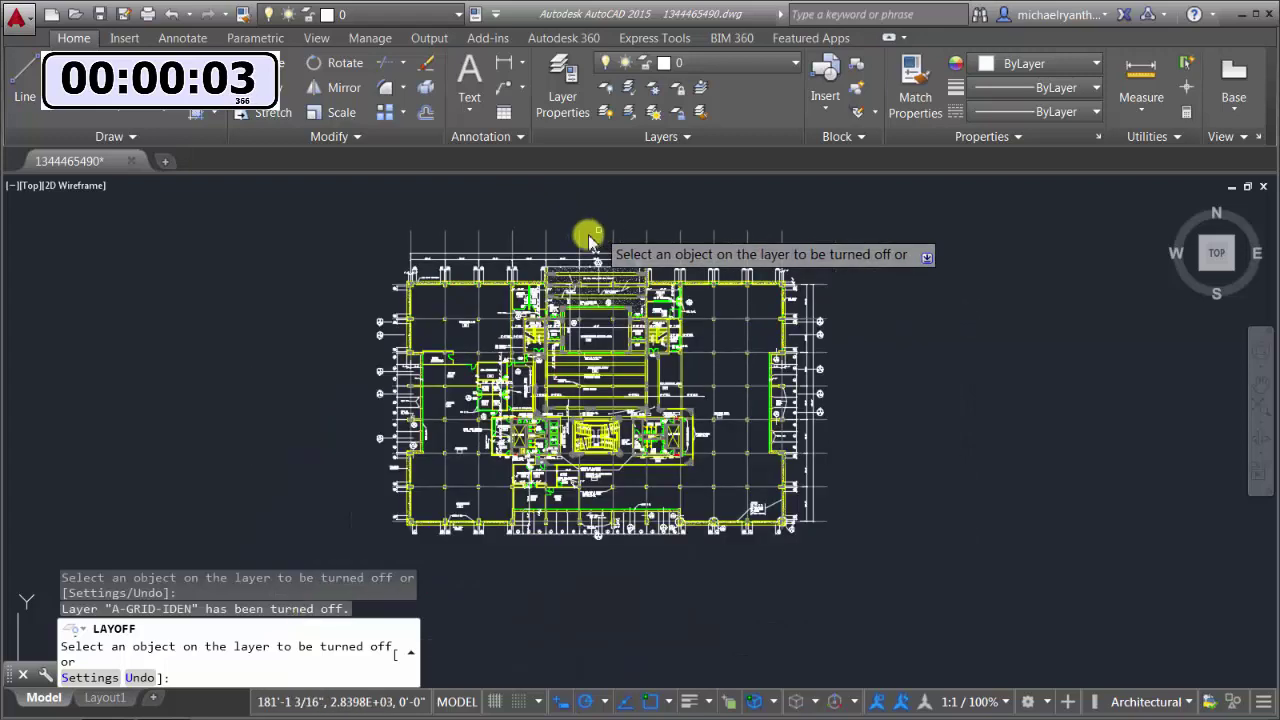
{"action": "left_click", "coordinate": [593, 245]}
{"action": "scroll", "coordinate": [593, 245], "scroll_direction": "up", "scroll_amount": 2}
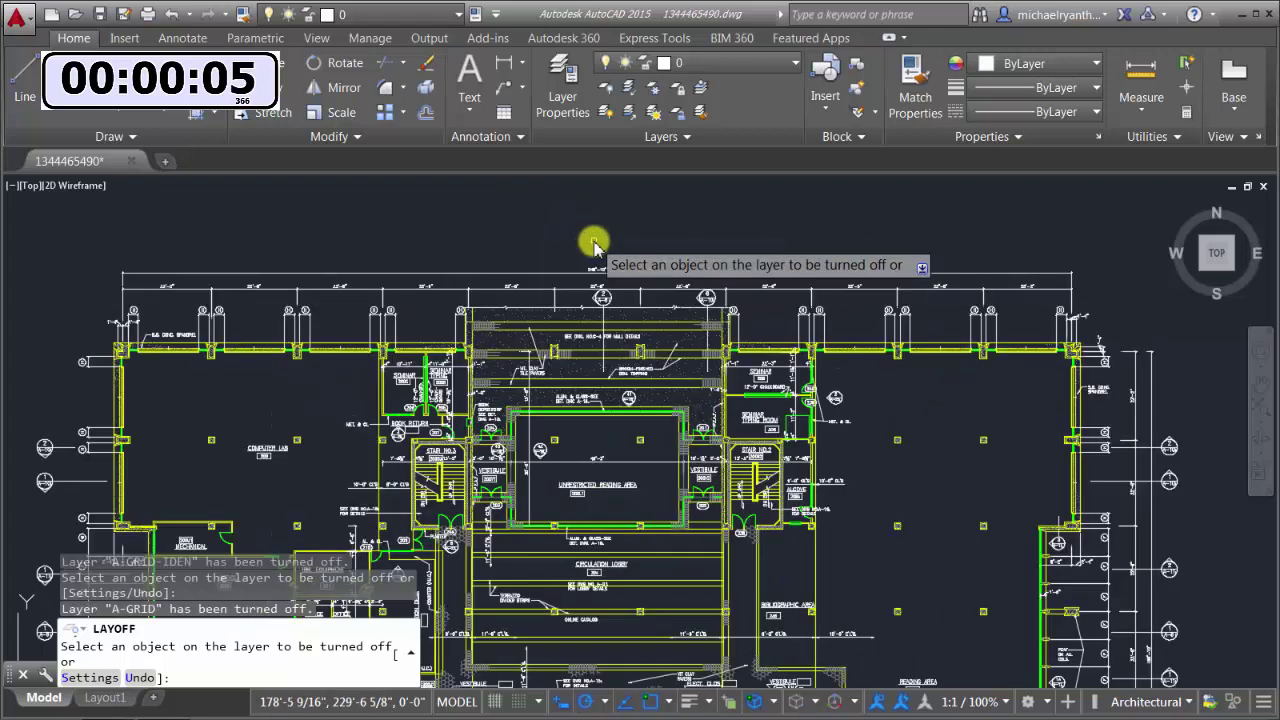
{"action": "scroll", "coordinate": [534, 200], "scroll_direction": "down", "scroll_amount": 1}
{"action": "right_click", "coordinate": [580, 220]}
{"action": "left_click", "coordinate": [583, 221]}
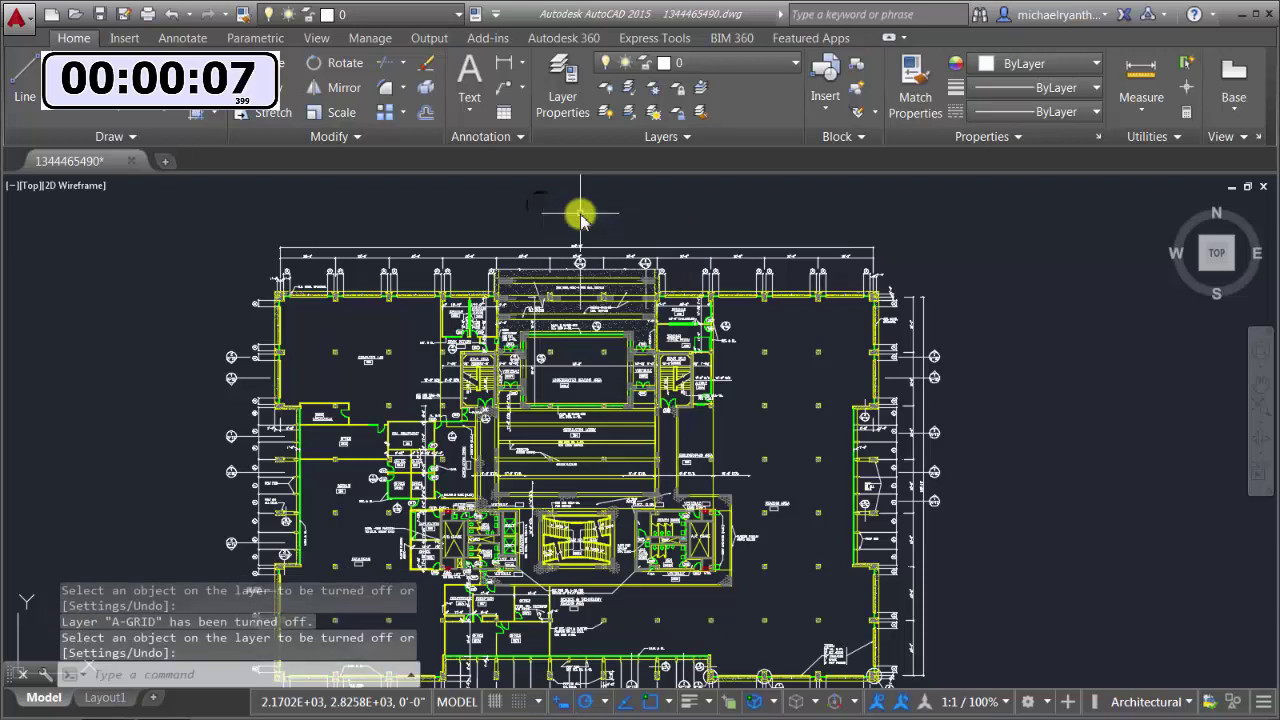
{"action": "left_click", "coordinate": [603, 112]}
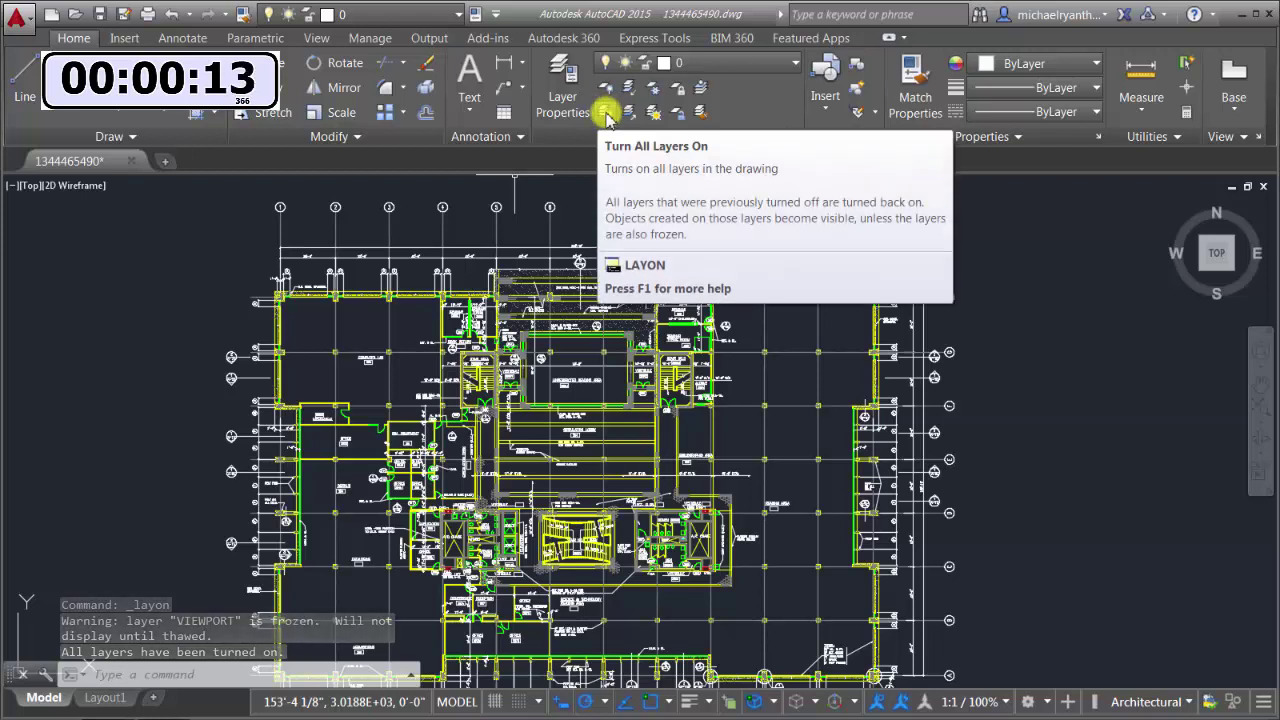
- Freeze the A-GRID-IDEN and A-GRID layers, then thaw all layers
{"action": "left_click", "coordinate": [655, 92]}
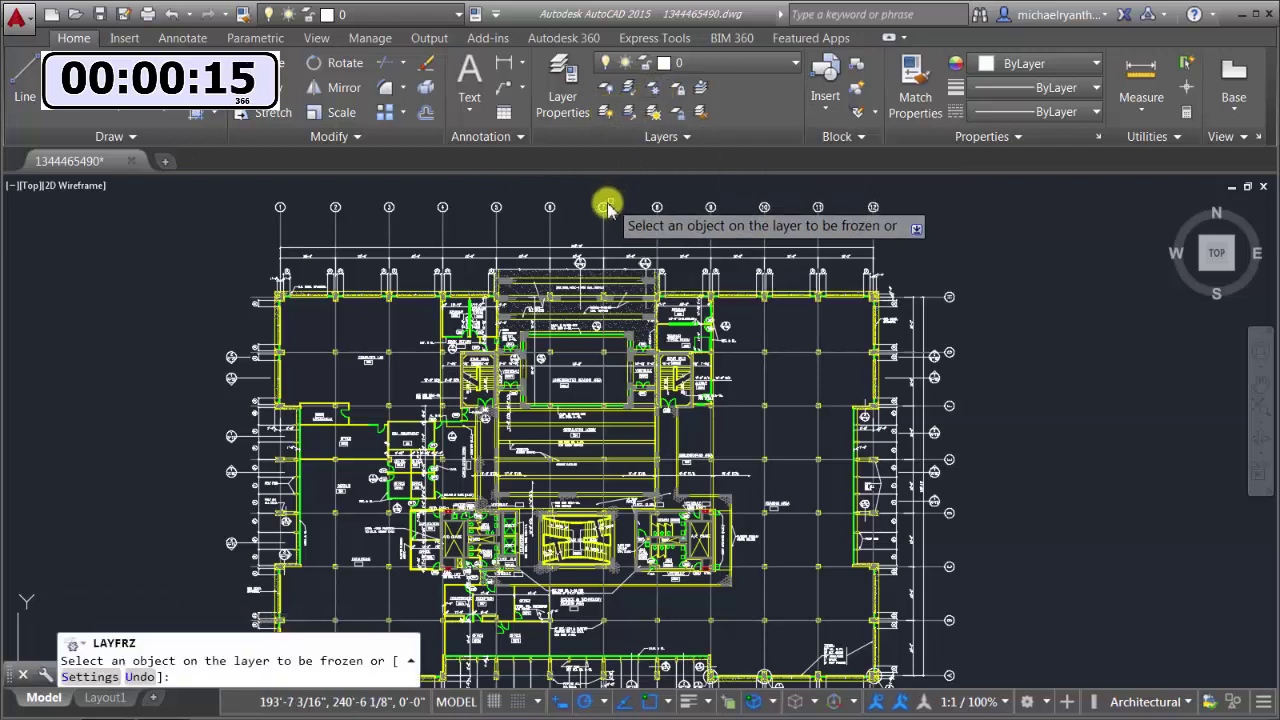
{"action": "left_click", "coordinate": [605, 206]}
{"action": "left_click", "coordinate": [607, 212]}
{"action": "right_click", "coordinate": [612, 208]}
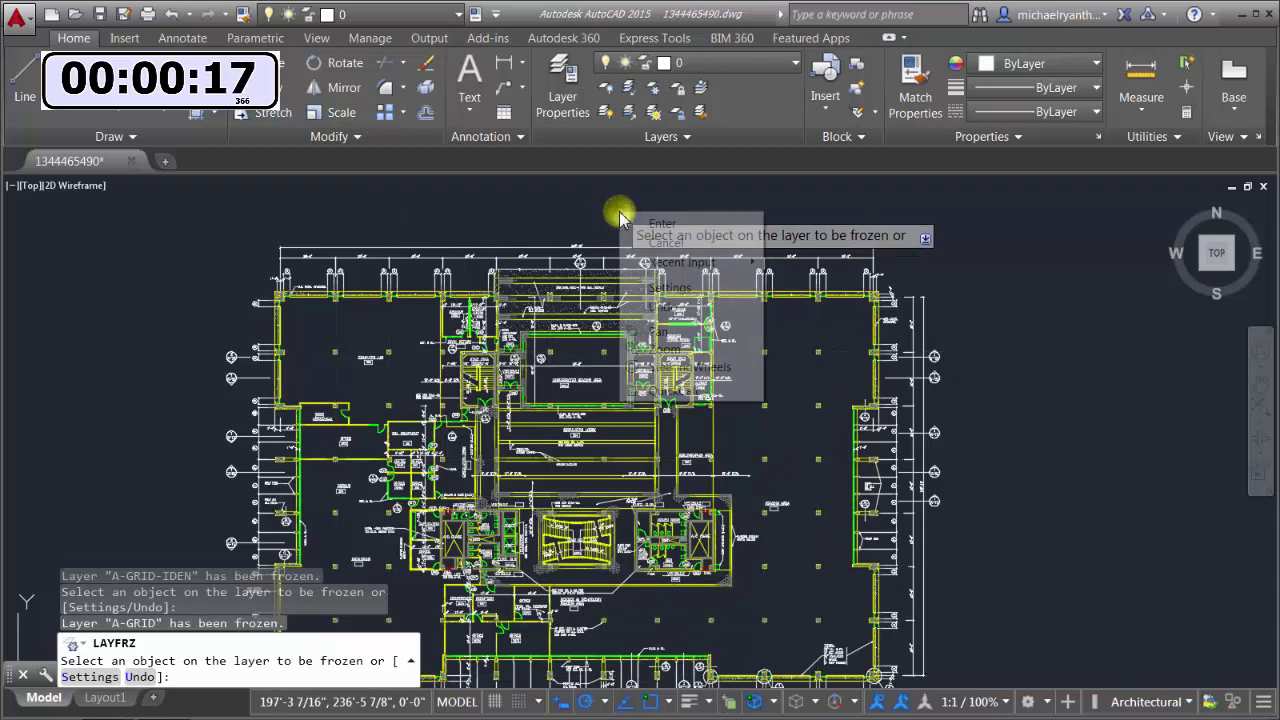
{"action": "left_click", "coordinate": [660, 219]}
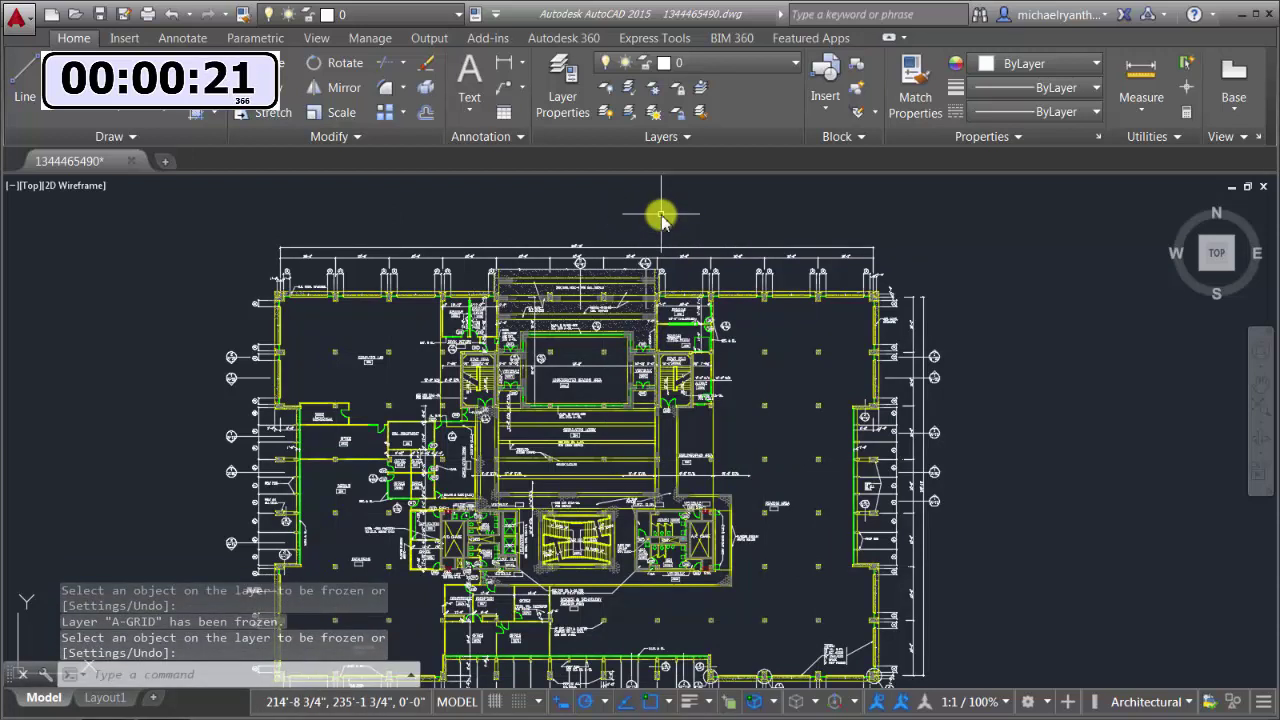
{"action": "left_click", "coordinate": [653, 116]}
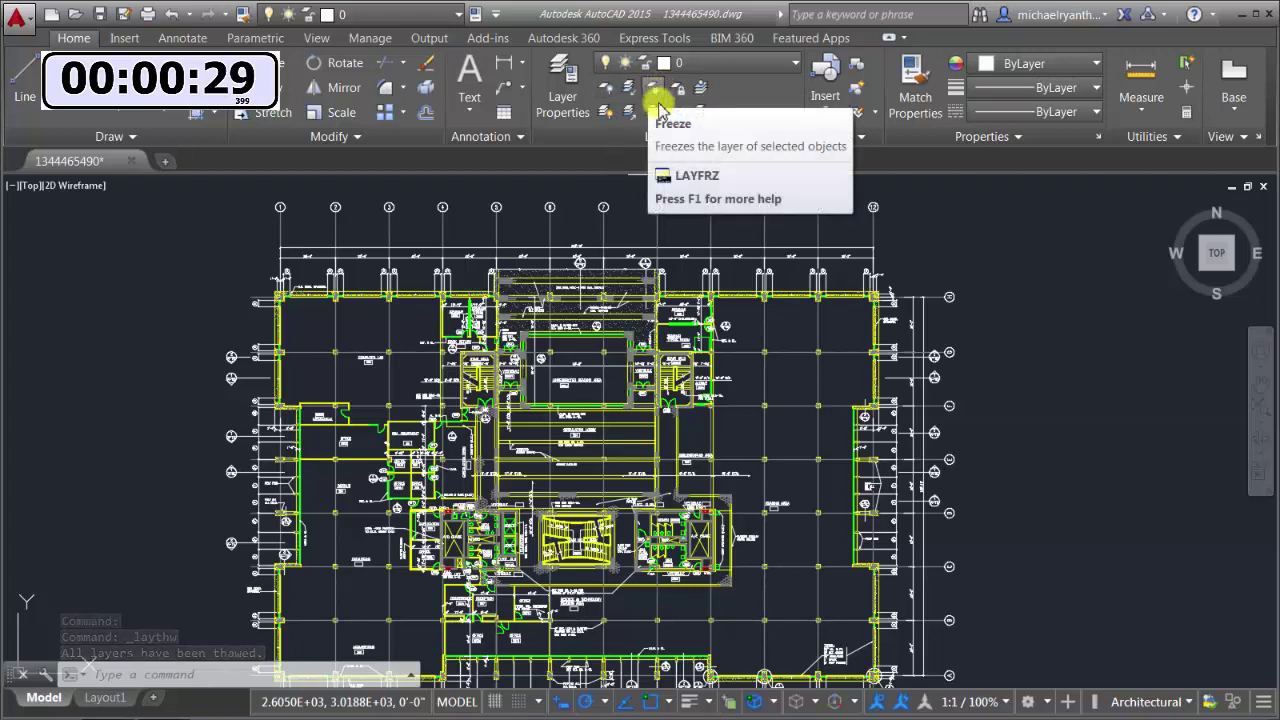
- Make A-EQPM current from the chalkboard, then A-FLOR-LEVL current from a wall
{"action": "left_click", "coordinate": [700, 88]}
{"action": "scroll", "coordinate": [660, 283], "scroll_direction": "up", "scroll_amount": 8}
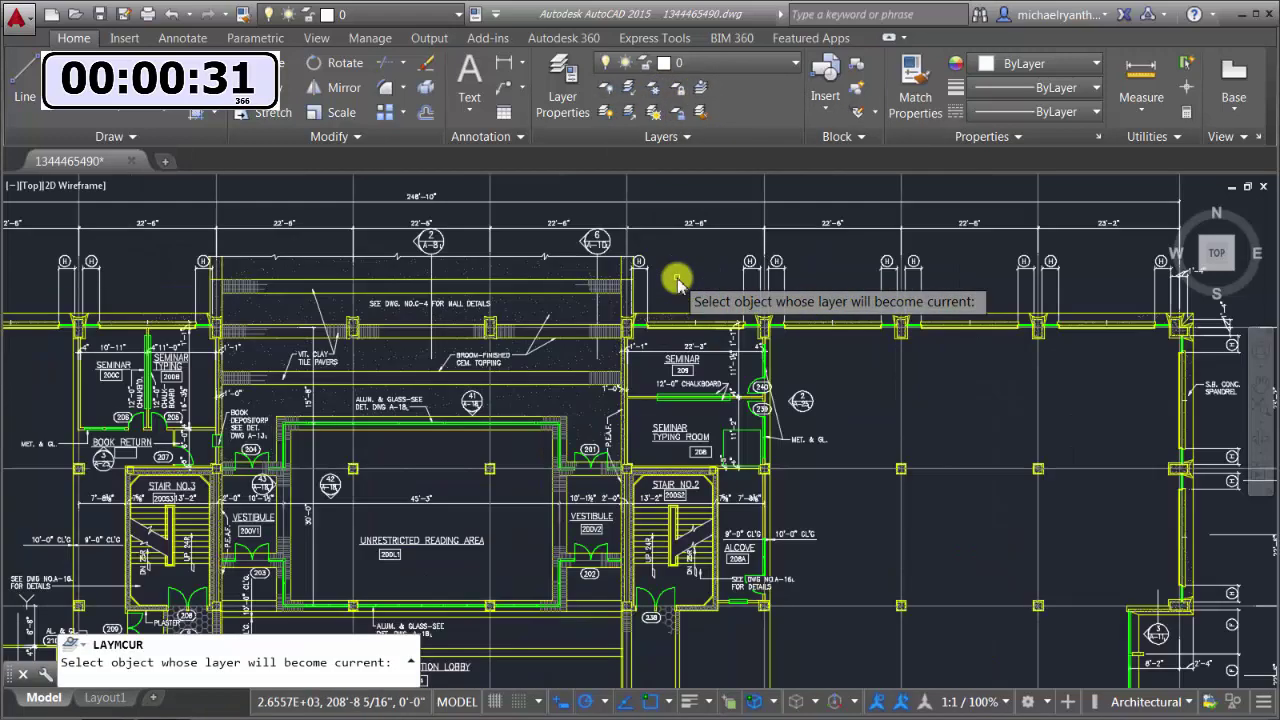
{"action": "scroll", "coordinate": [609, 323], "scroll_direction": "down", "scroll_amount": 1}
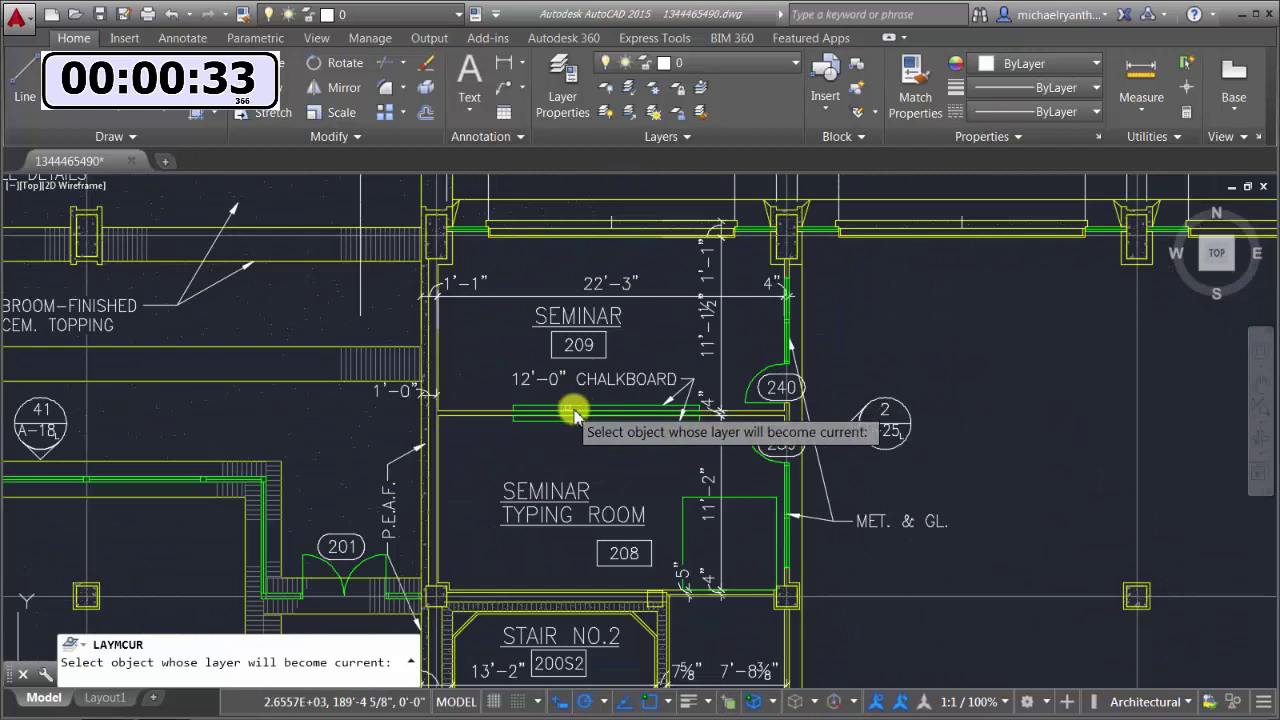
{"action": "left_click", "coordinate": [563, 410]}
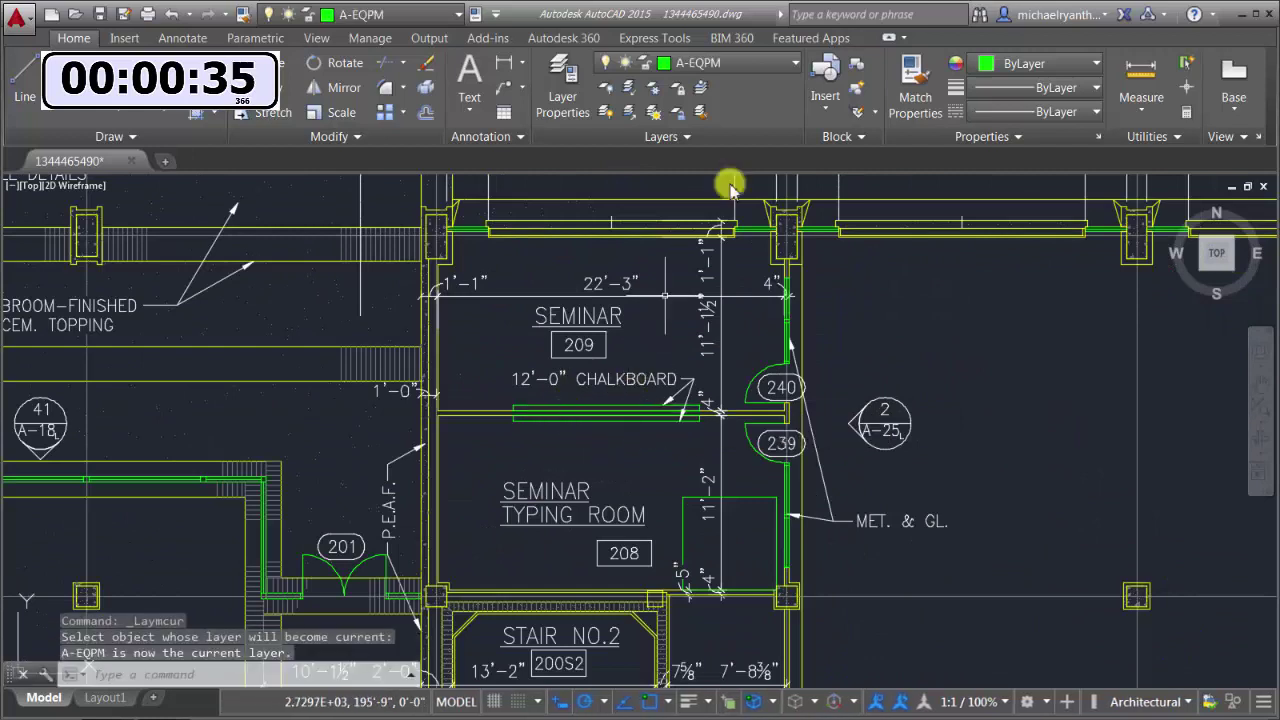
{"action": "left_click", "coordinate": [703, 92]}
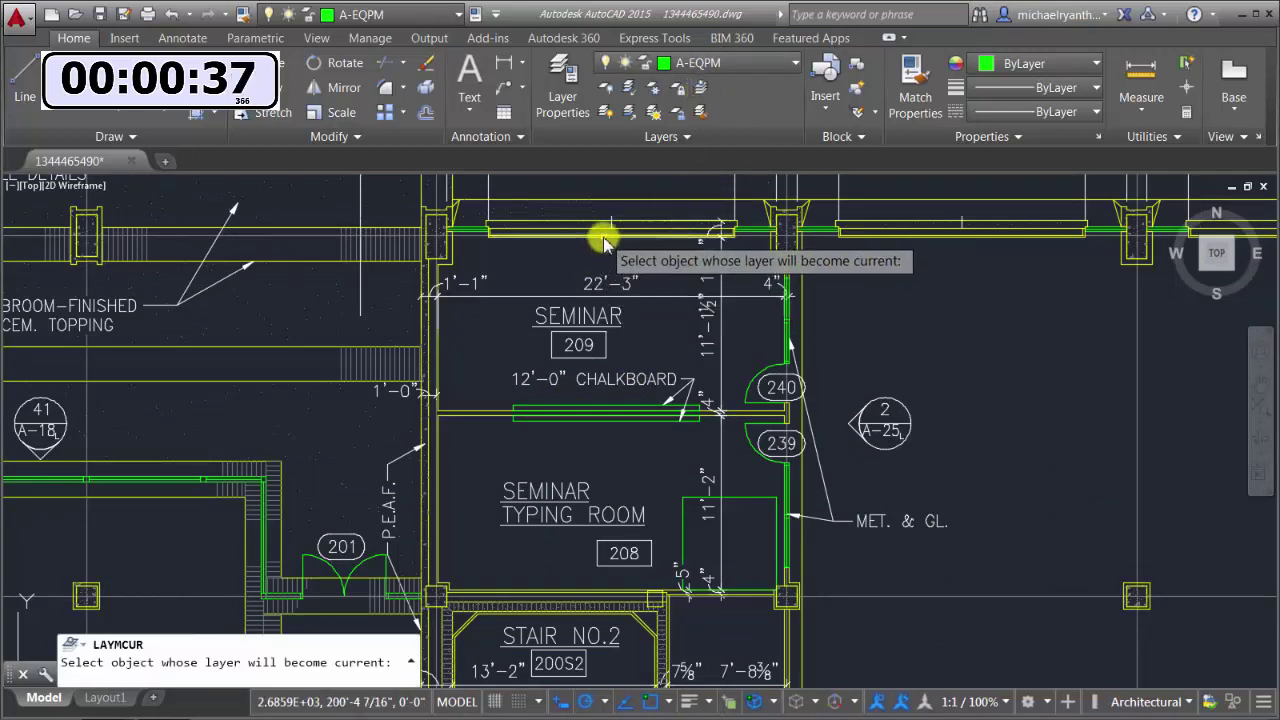
{"action": "left_click", "coordinate": [586, 203]}
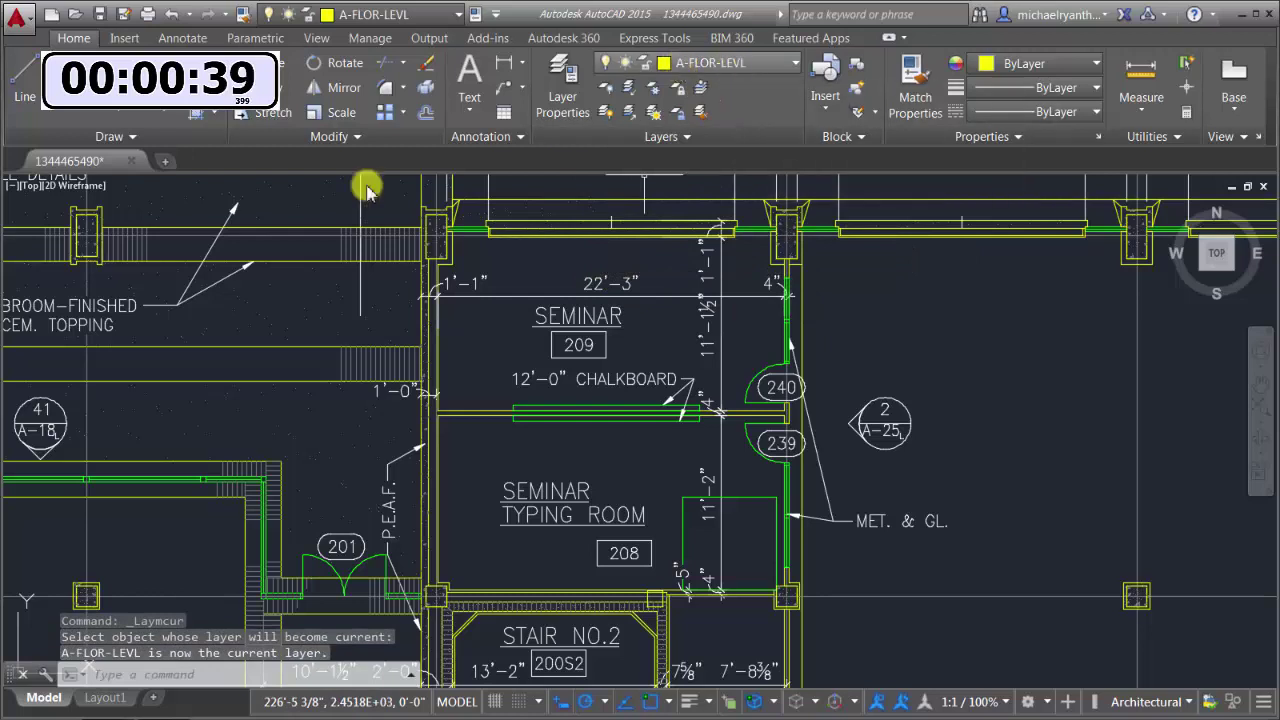
- Draw a two-segment L-shaped line from the wall corner down and back left near door 240
{"action": "left_click", "coordinate": [24, 75]}
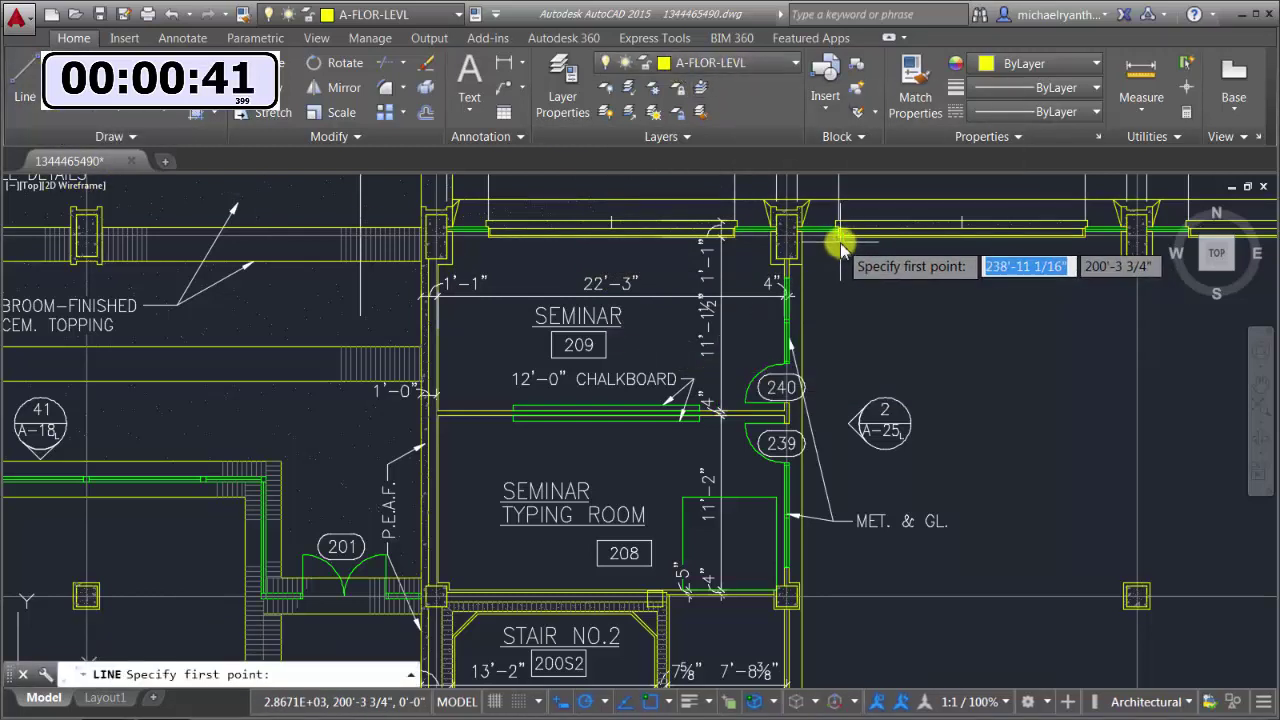
{"action": "left_click", "coordinate": [837, 236]}
{"action": "left_click", "coordinate": [833, 368]}
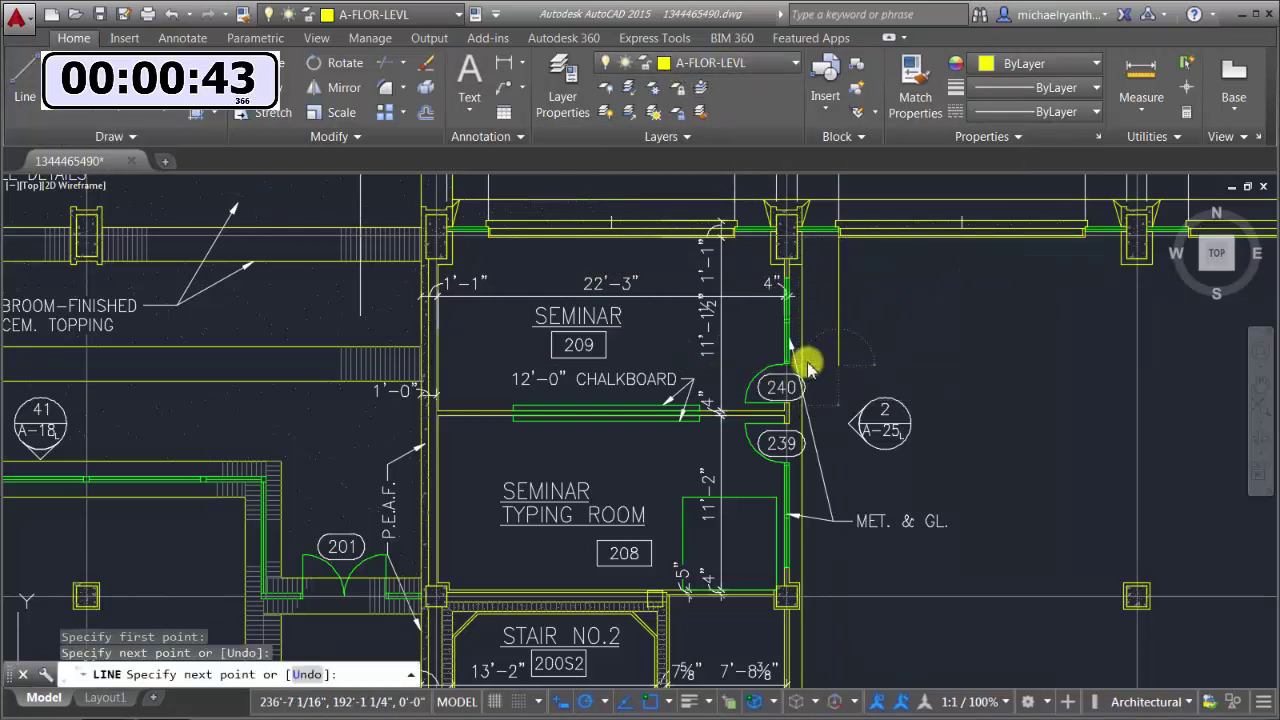
{"action": "left_click", "coordinate": [805, 364]}
{"action": "right_click", "coordinate": [908, 330]}
{"action": "left_click", "coordinate": [952, 328]}
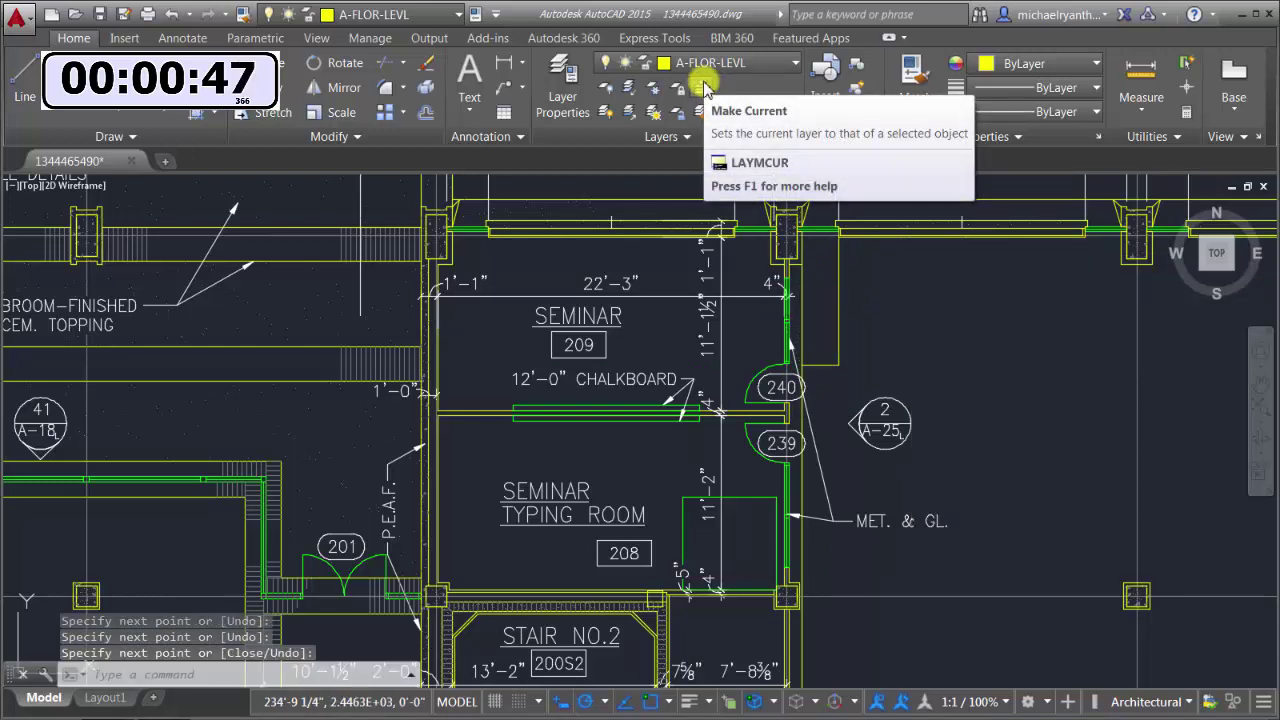
- Lock A-FLOR-LEVL by picking the new line, unlock it, then lock it again
{"action": "left_click", "coordinate": [679, 88]}
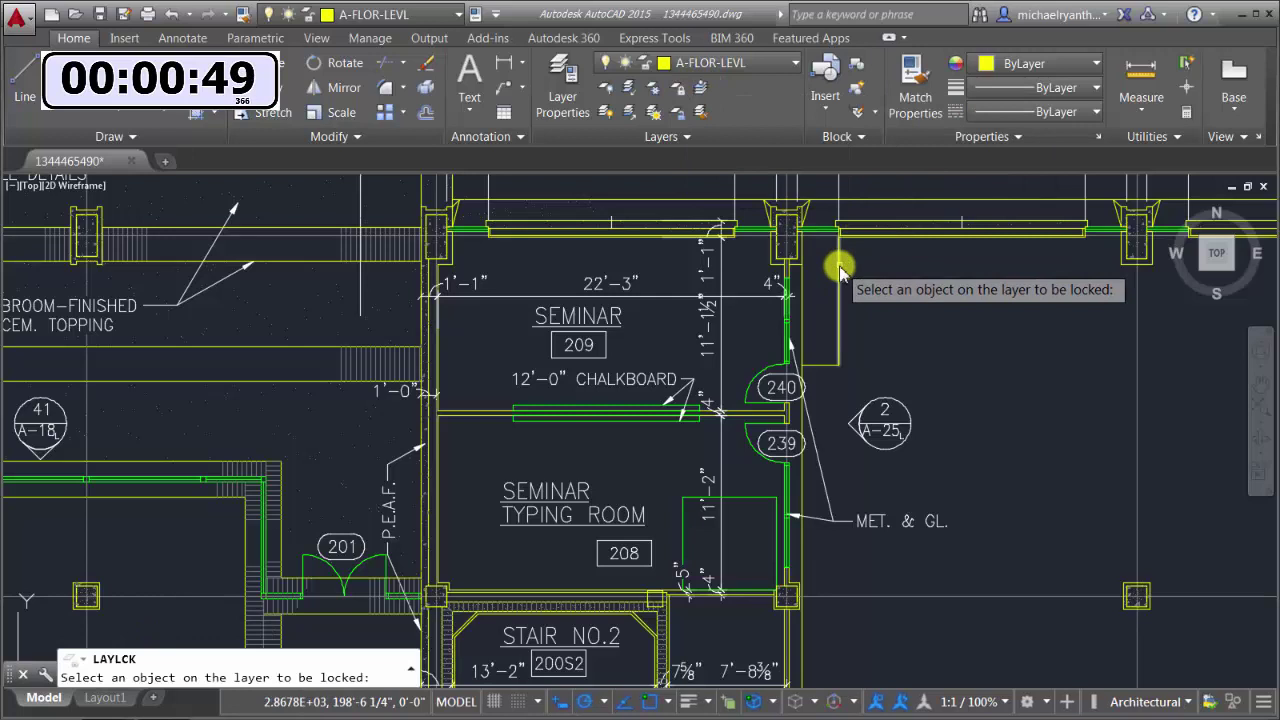
{"action": "left_click", "coordinate": [840, 268]}
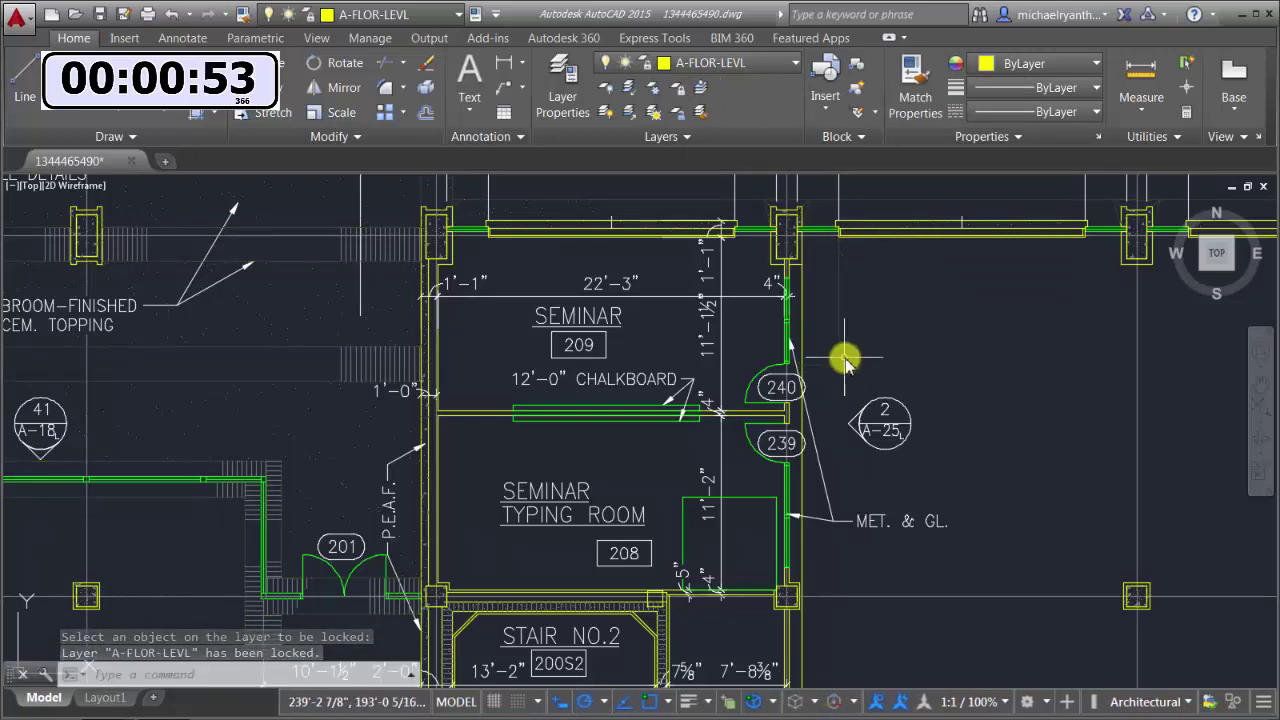
{"action": "left_click", "coordinate": [679, 111]}
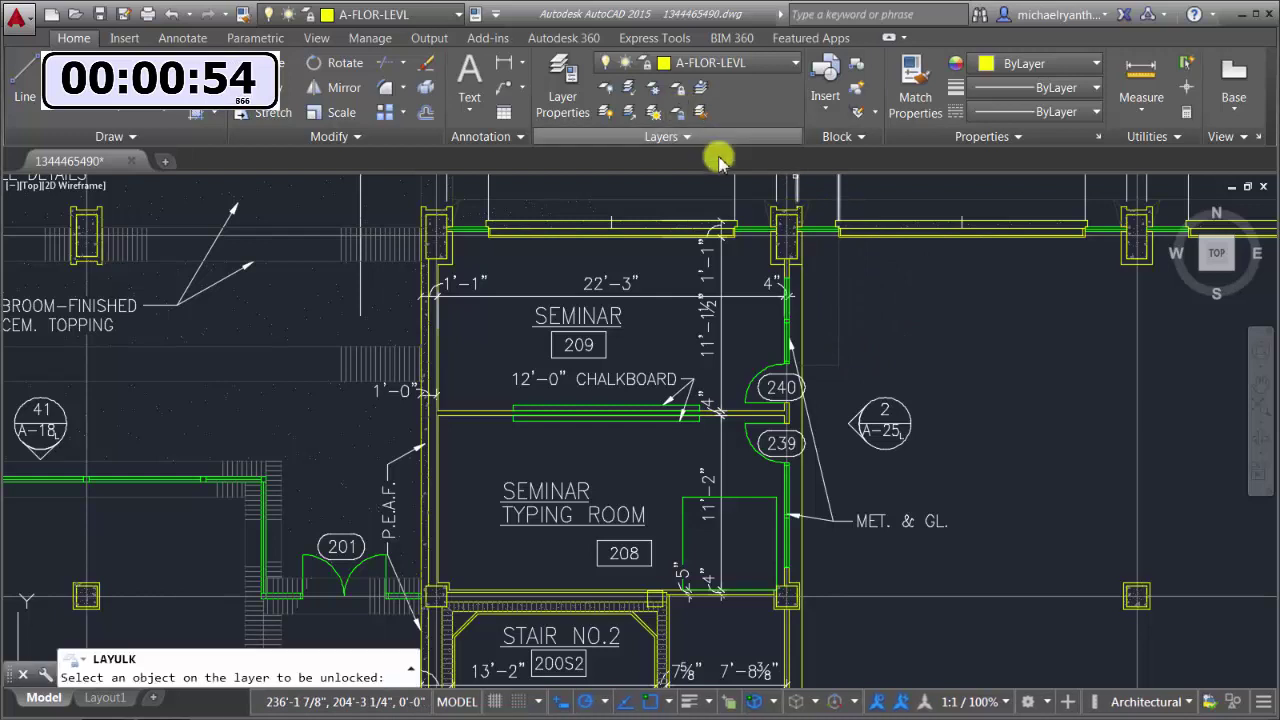
{"action": "left_click", "coordinate": [838, 286]}
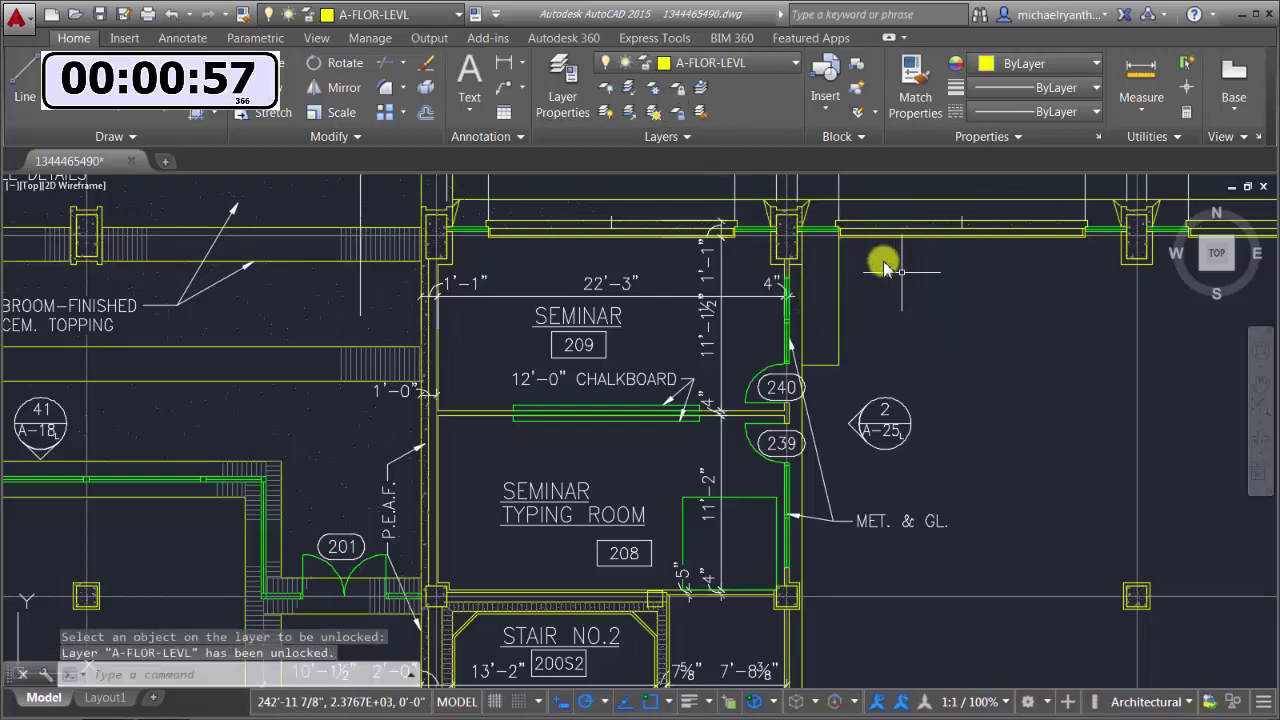
{"action": "left_click", "coordinate": [680, 88]}
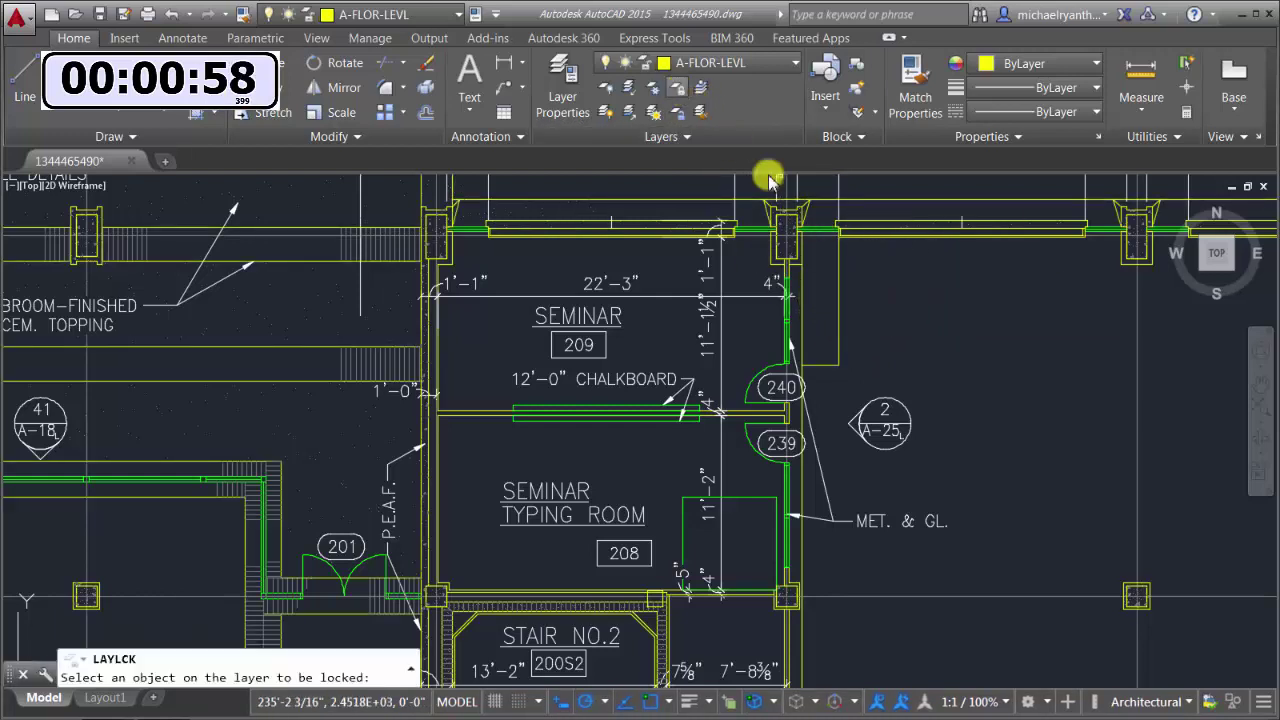
{"action": "left_click", "coordinate": [840, 272]}
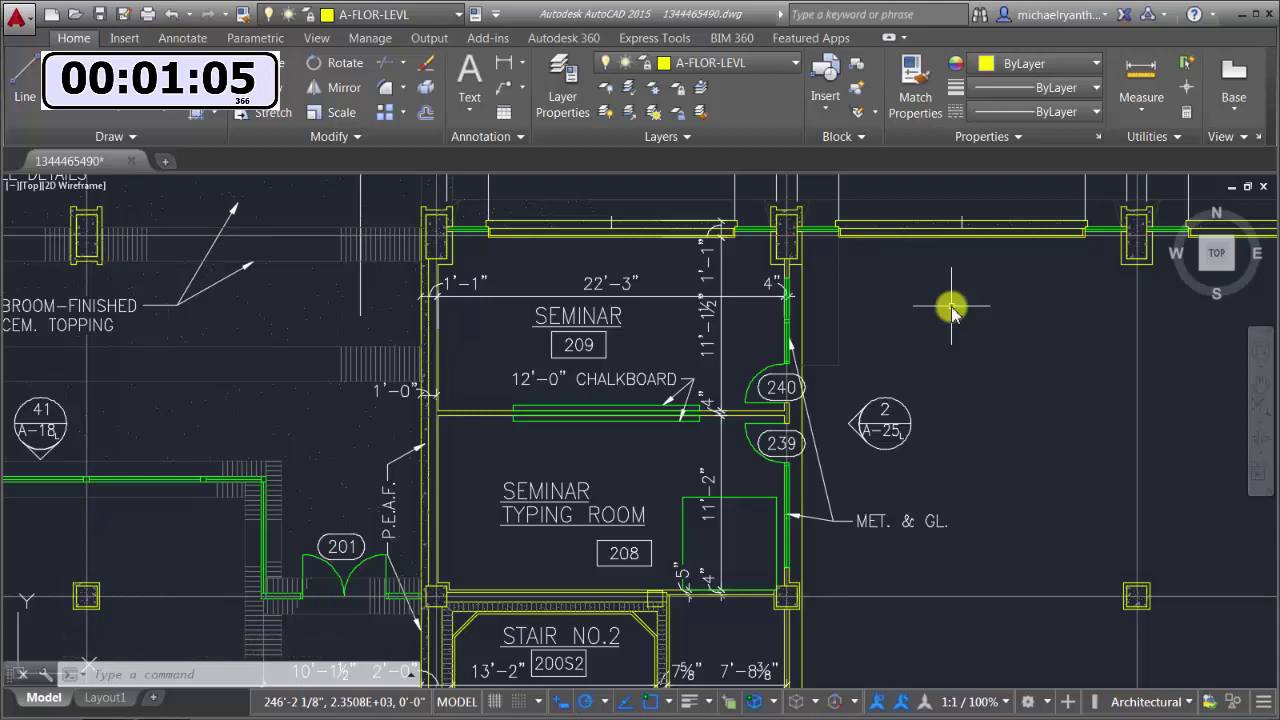
- Match the 208 room tag to a wall line so it moves onto layer A-WALL
{"action": "left_click", "coordinate": [700, 113]}
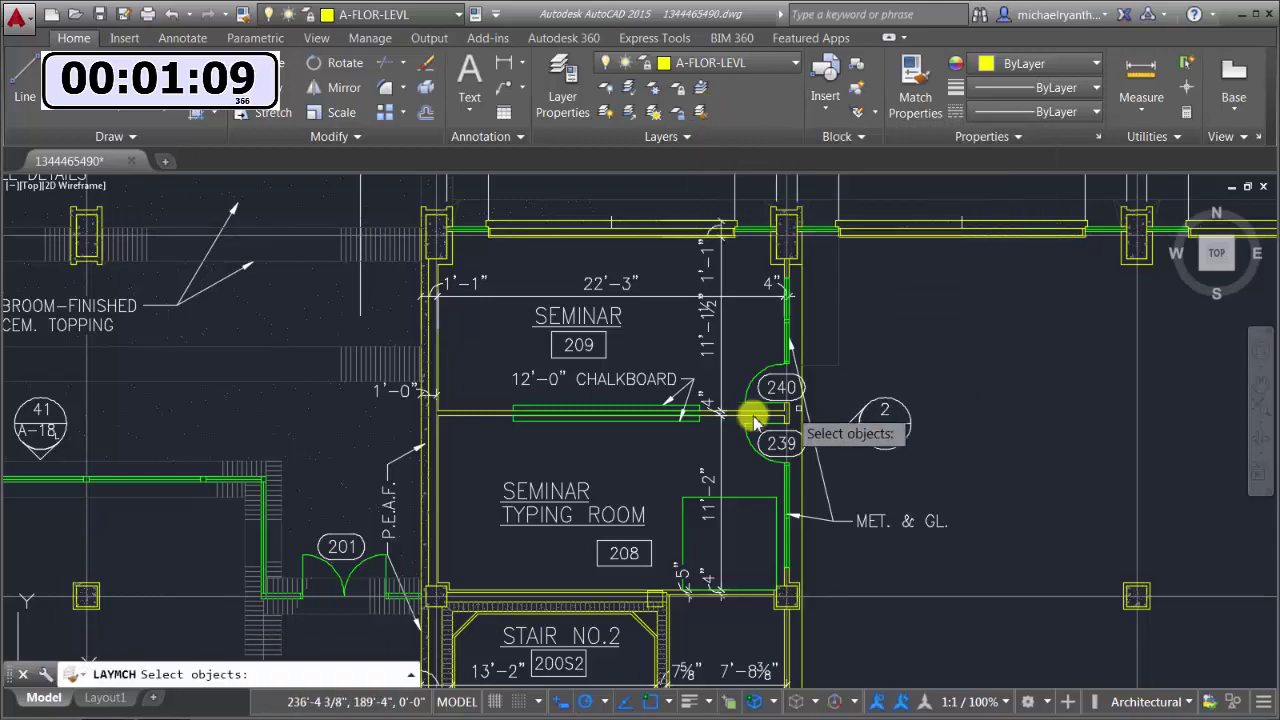
{"action": "mouse_move", "coordinate": [620, 320]}
{"action": "middle_mouse_down"}
{"action": "mouse_move", "coordinate": [766, 334]}
{"action": "mouse_move", "coordinate": [595, 375]}
{"action": "middle_mouse_up"}
{"action": "scroll", "coordinate": [617, 451], "scroll_direction": "up", "scroll_amount": 3}
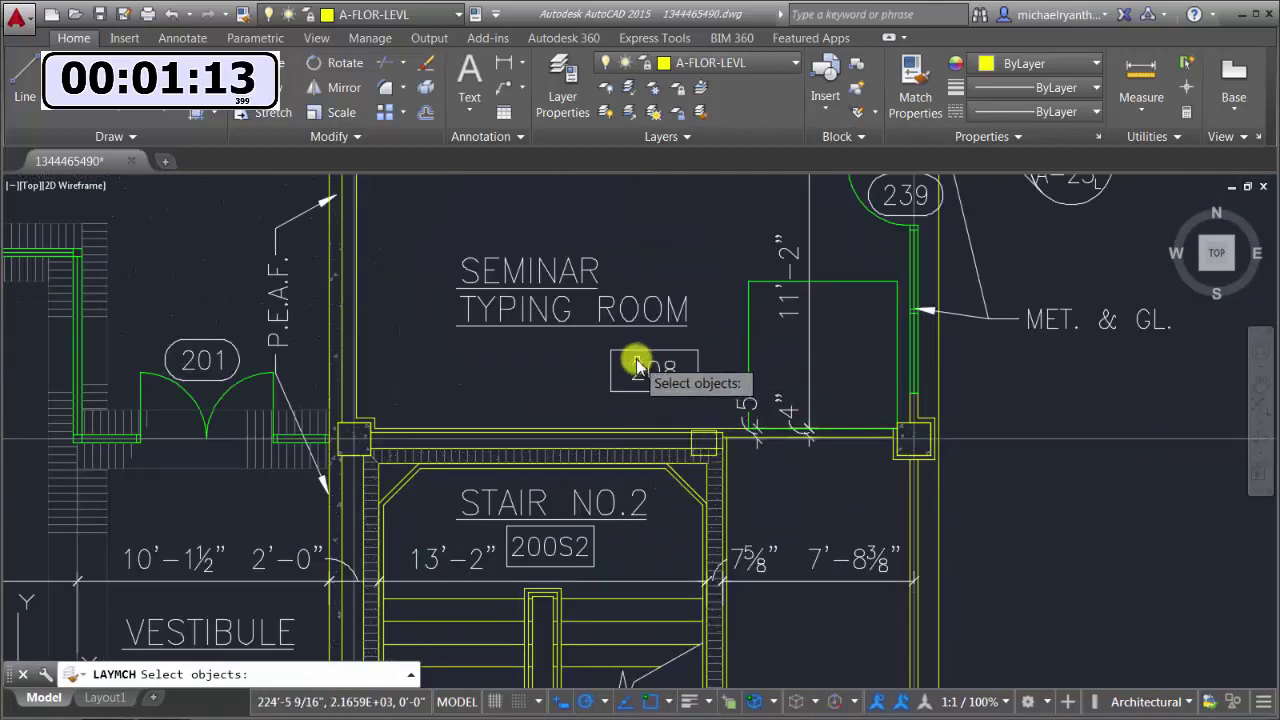
{"action": "left_click", "coordinate": [606, 337]}
{"action": "left_click", "coordinate": [706, 400]}
{"action": "key", "text": "Return"}
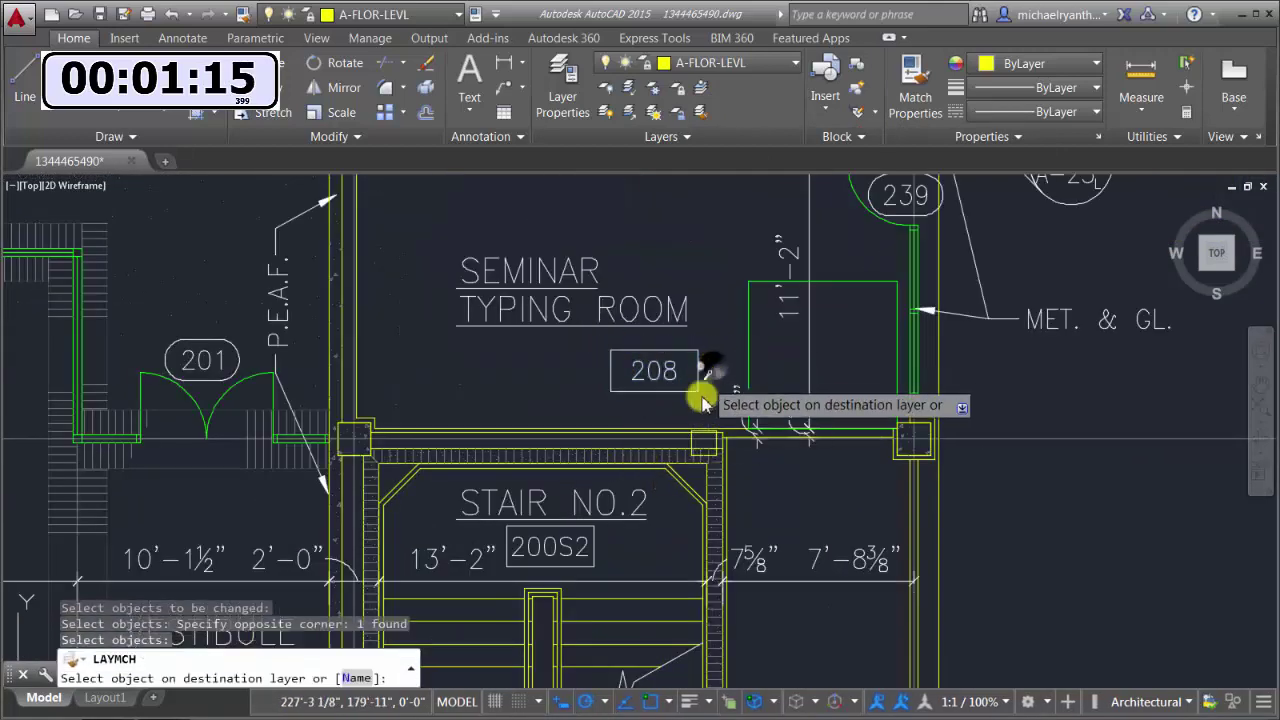
{"action": "left_click", "coordinate": [686, 430]}
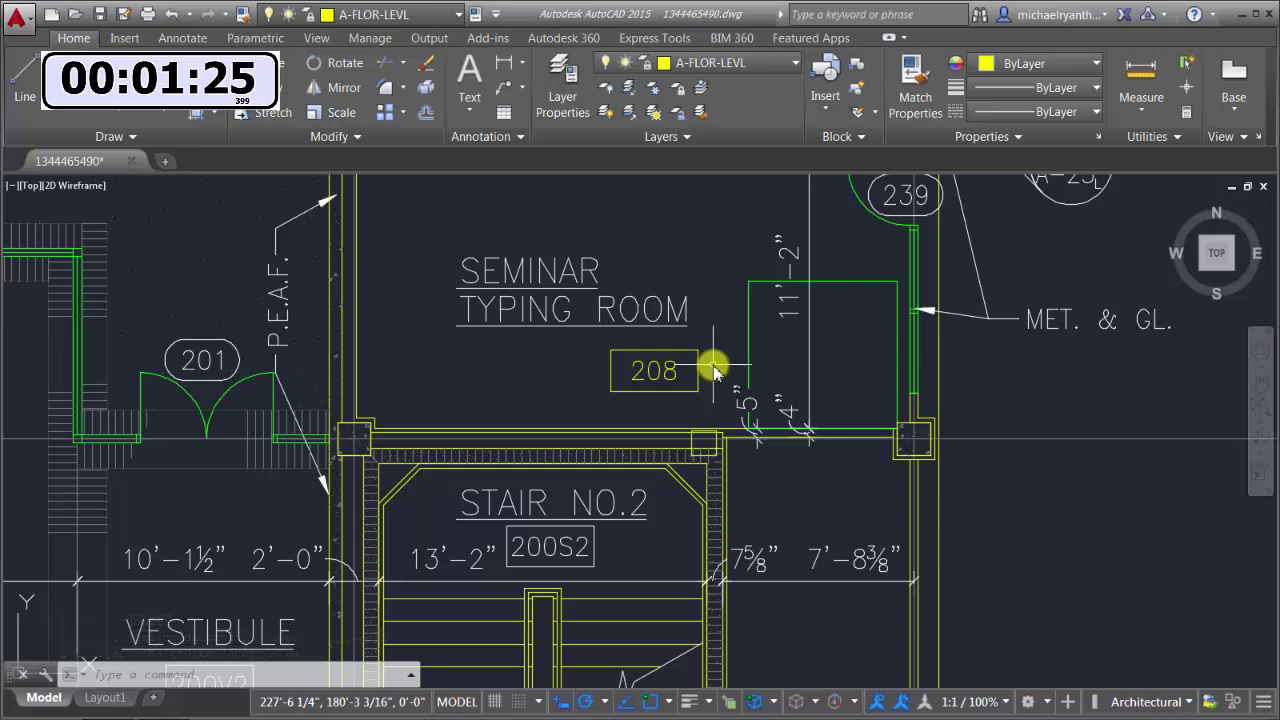
{"action": "middle_click_drag", "start_coordinate": [709, 286], "coordinate": [657, 294]}
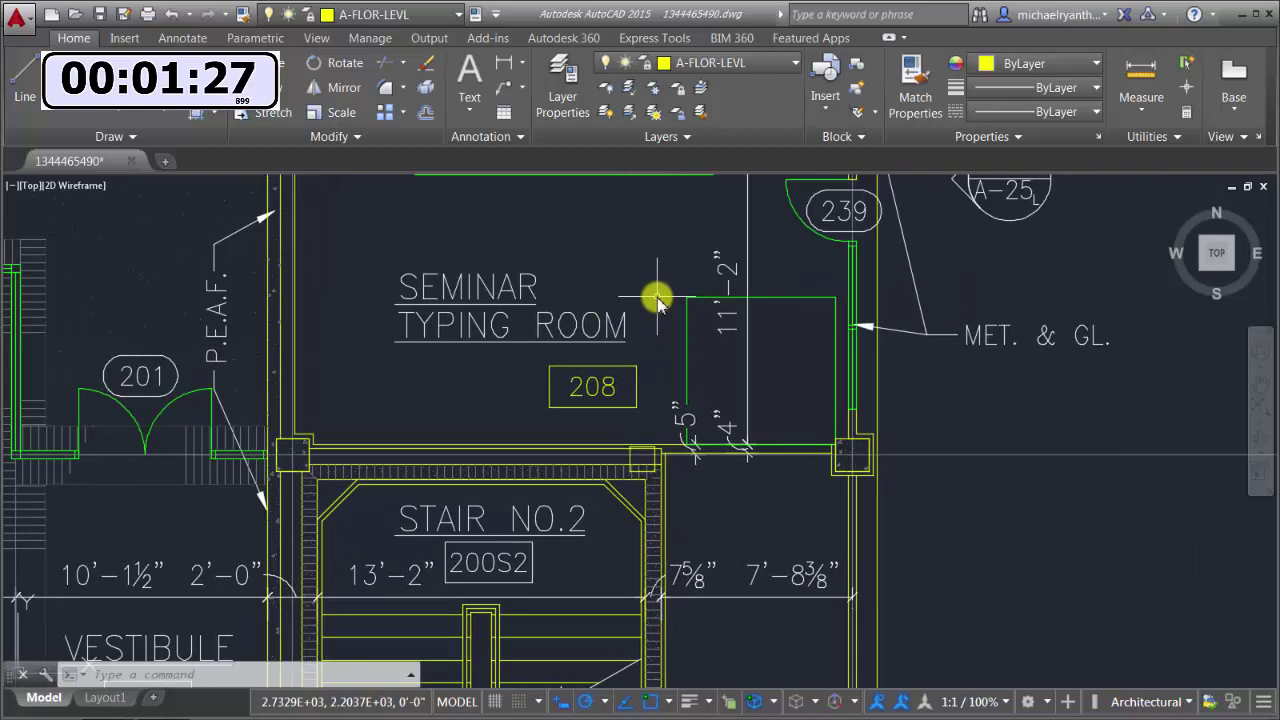
- Isolate the layers of the 208 tag and the green outline
{"action": "left_click", "coordinate": [645, 92]}
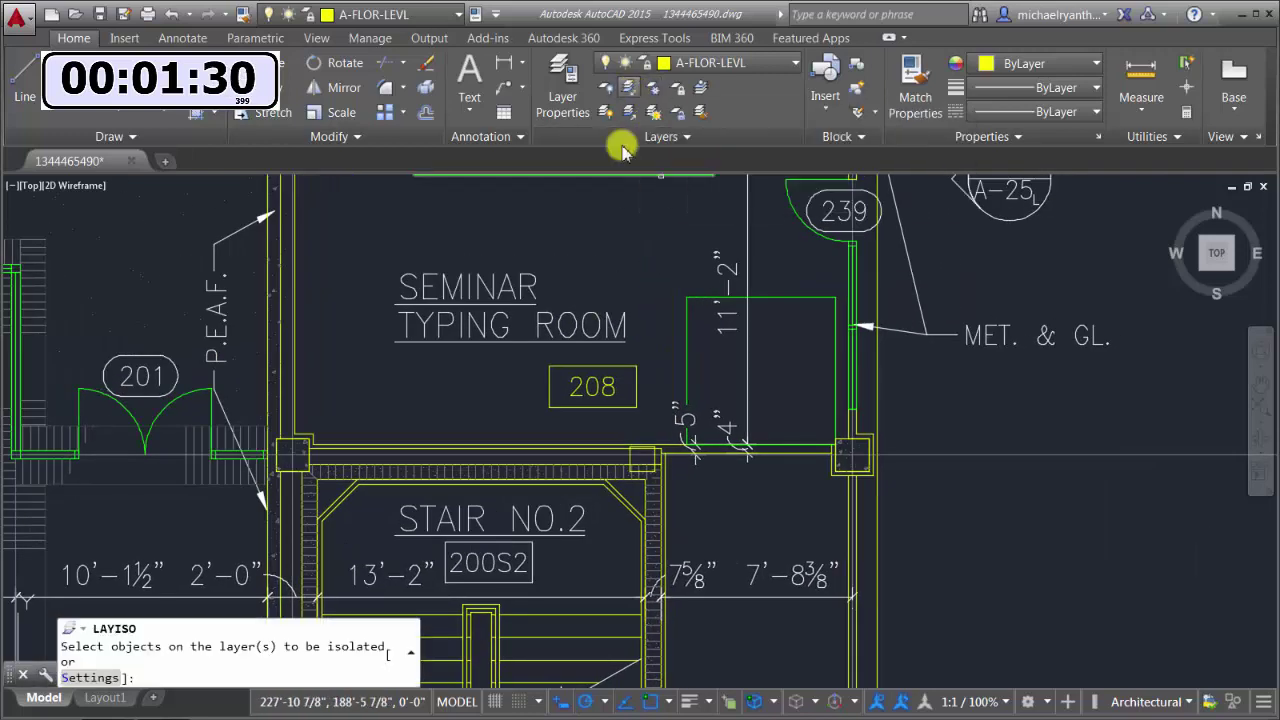
{"action": "left_click", "coordinate": [597, 375]}
{"action": "left_click", "coordinate": [686, 400]}
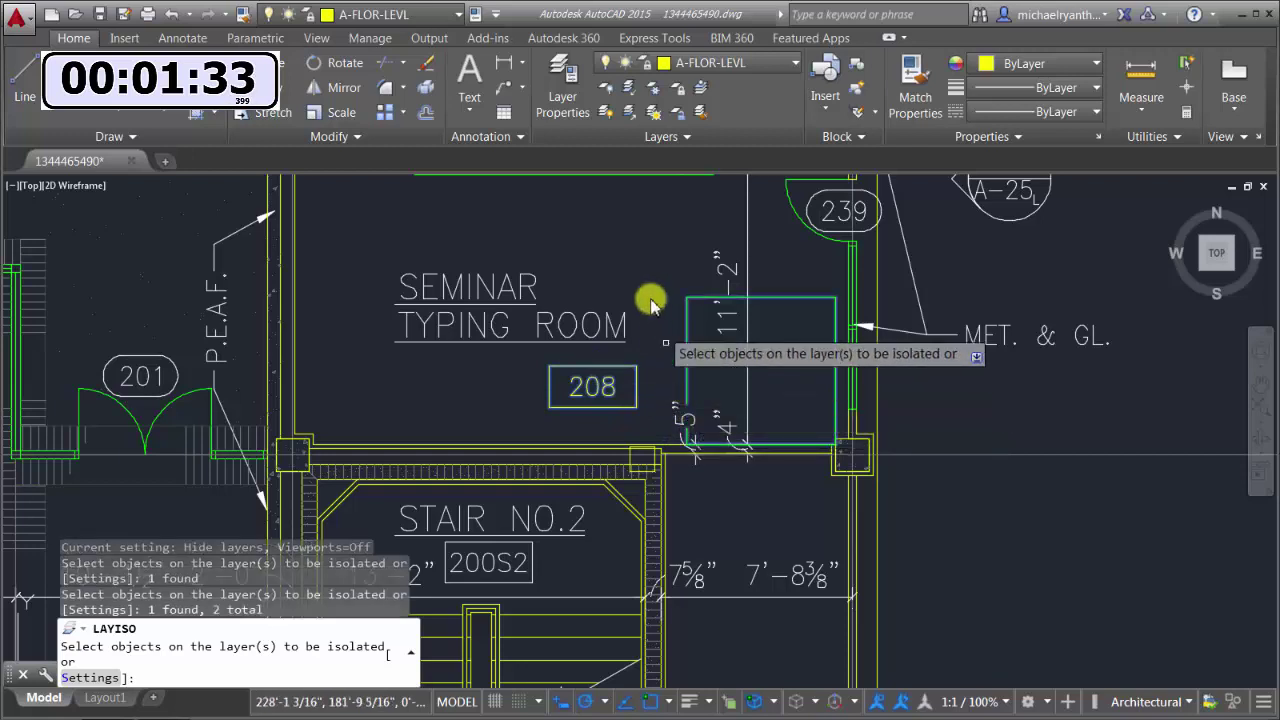
{"action": "right_click", "coordinate": [650, 303]}
{"action": "left_click", "coordinate": [680, 302]}
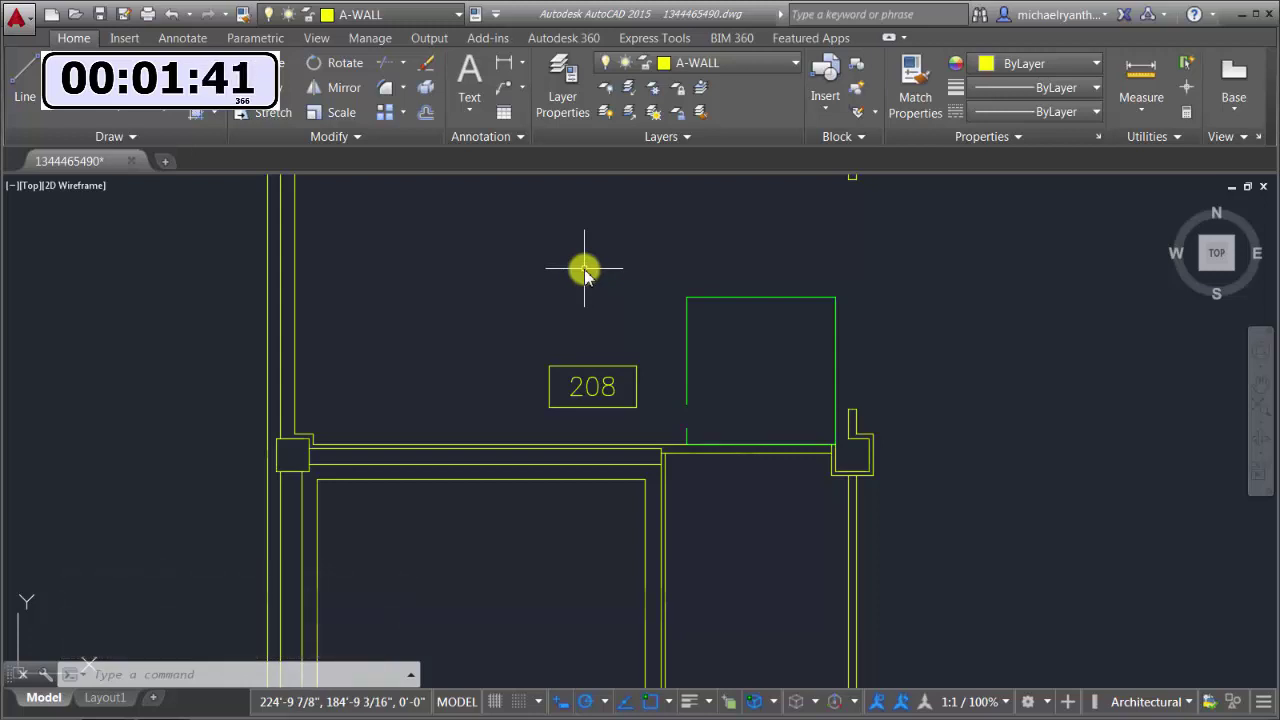
- Draw a line from the green outline's corner to the room's left wall, then unisolate all layers
{"action": "left_click", "coordinate": [23, 75]}
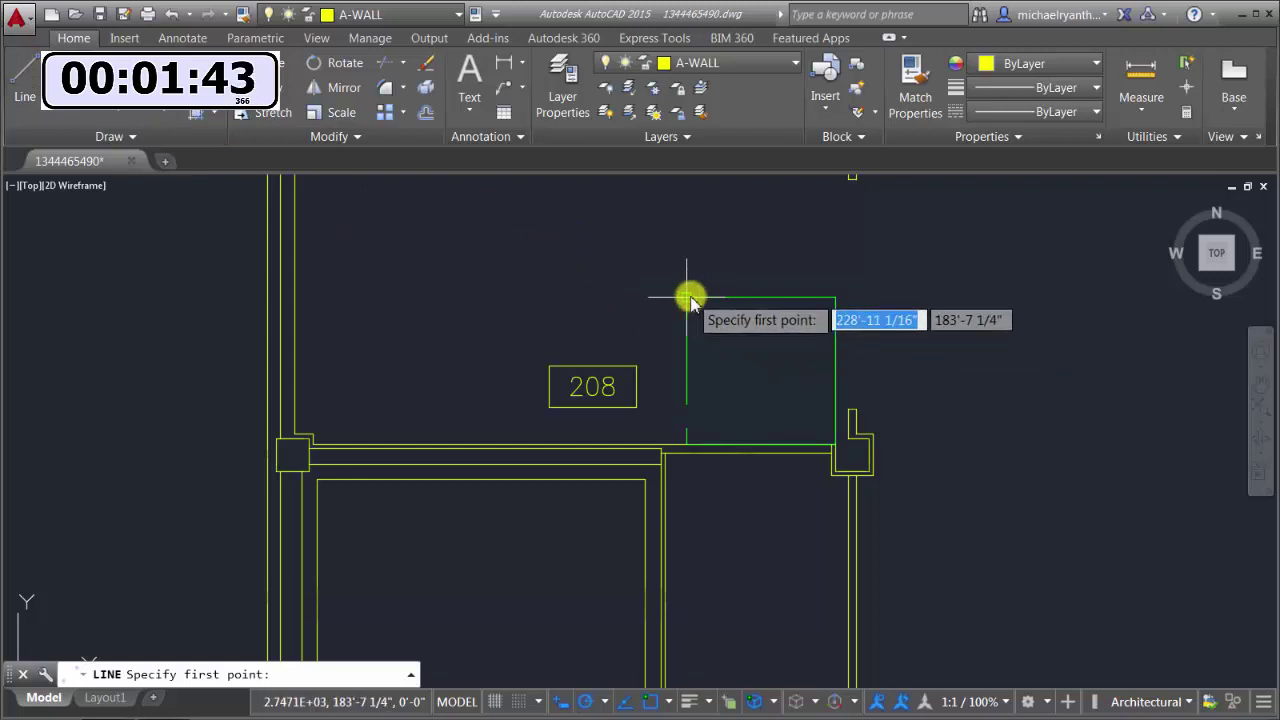
{"action": "left_click", "coordinate": [688, 297]}
{"action": "left_click", "coordinate": [295, 296]}
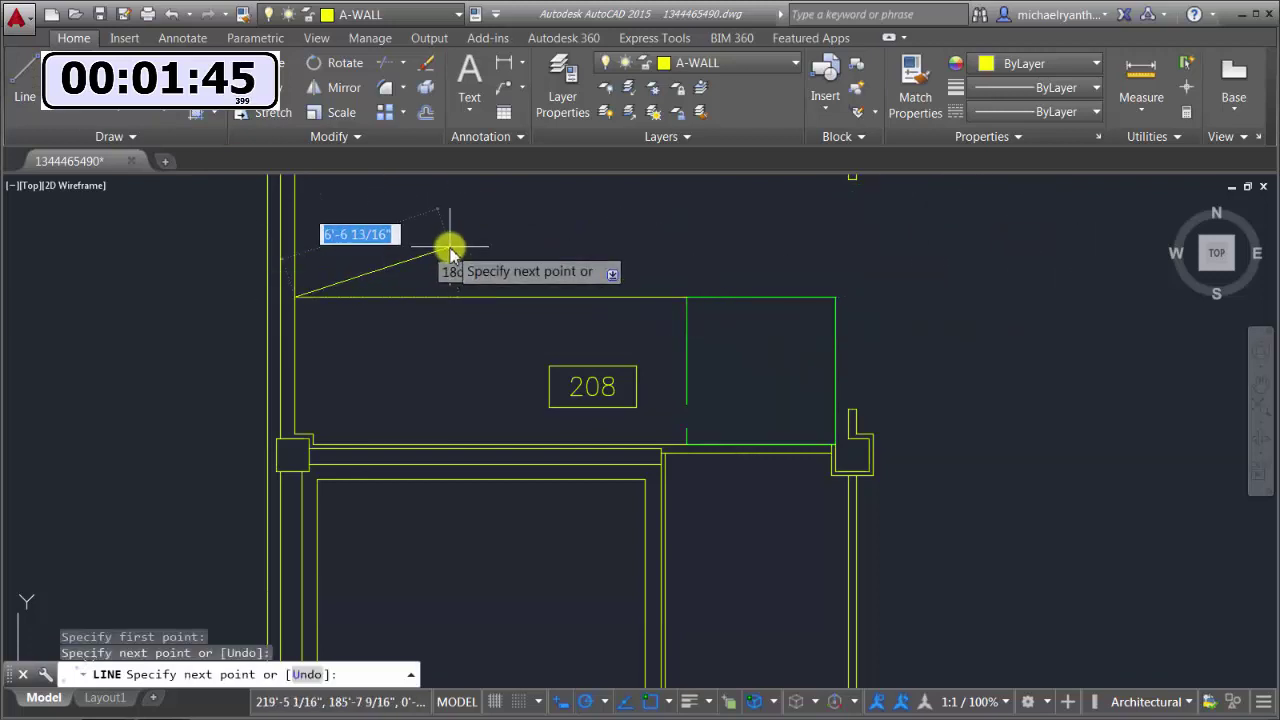
{"action": "right_click", "coordinate": [450, 252]}
{"action": "left_click", "coordinate": [485, 258]}
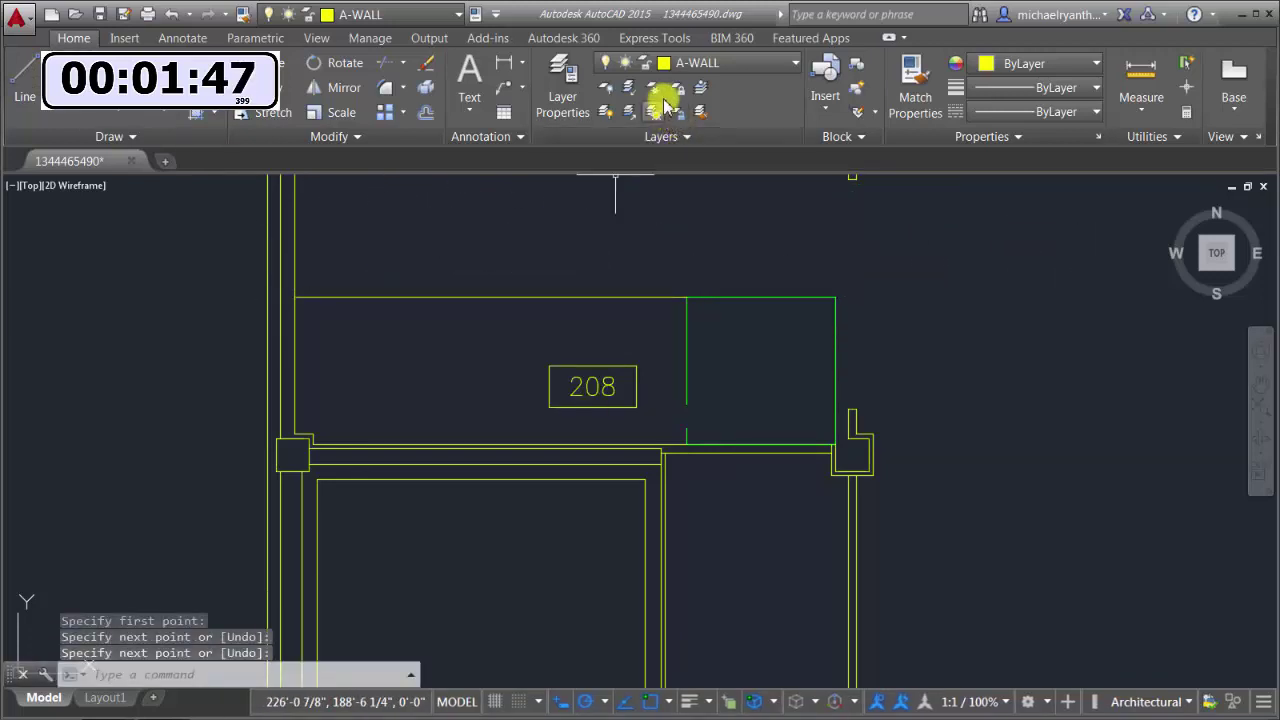
{"action": "left_click", "coordinate": [646, 104]}
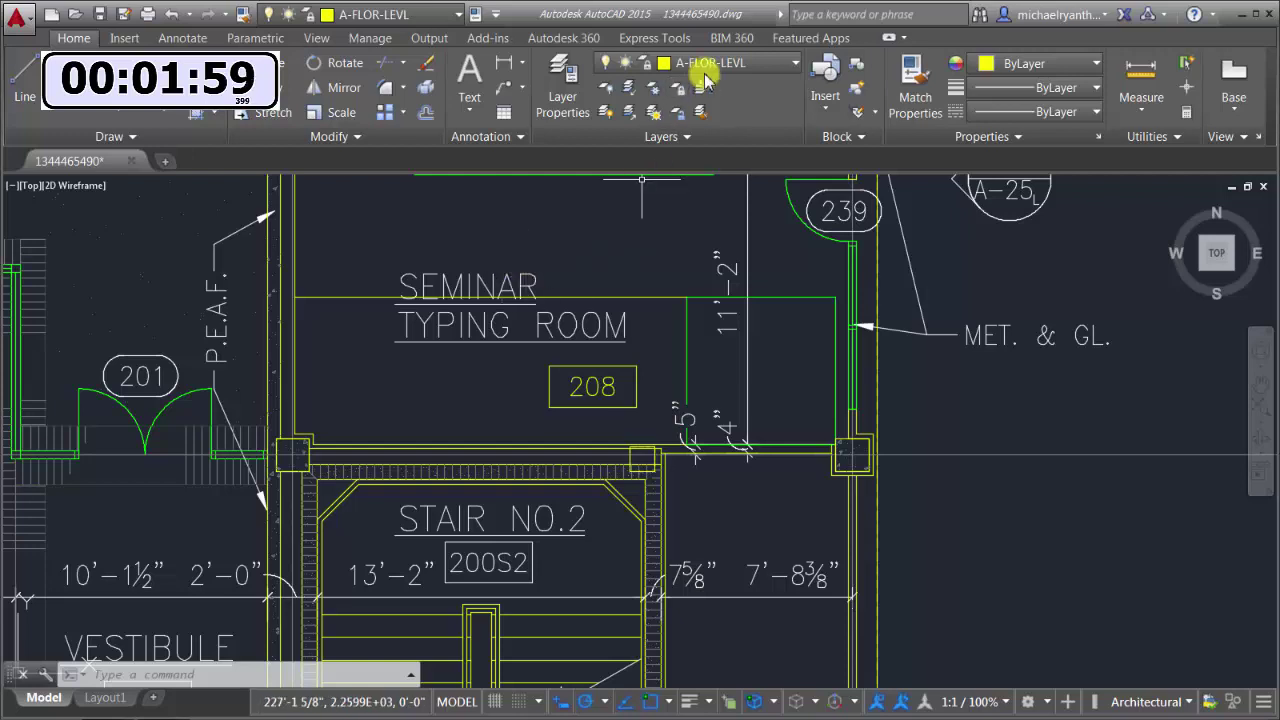
- Lock layer A-FLOR-OVHD by picking a green object
{"action": "left_click", "coordinate": [679, 90]}
{"action": "left_click", "coordinate": [868, 272]}
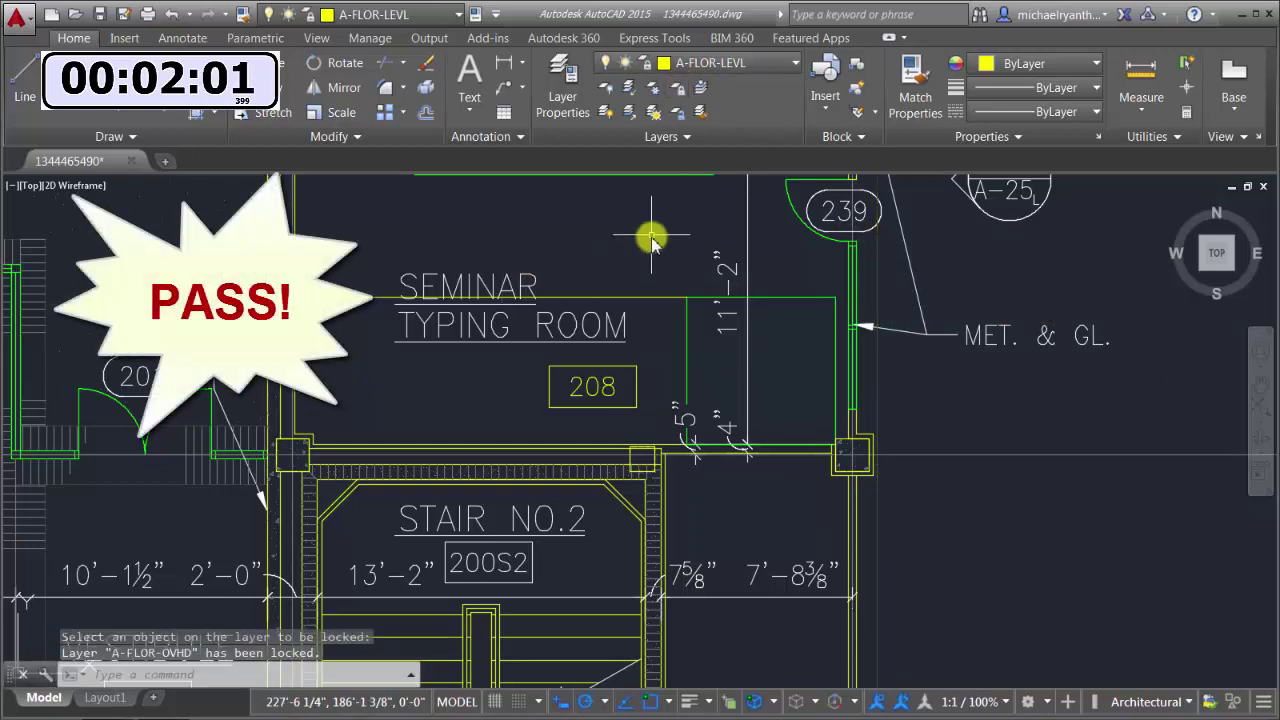
{"action": "scroll", "coordinate": [652, 245], "scroll_direction": "down", "scroll_amount": 2}
{"action": "middle_click_drag", "start_coordinate": [652, 245], "coordinate": [614, 314]}
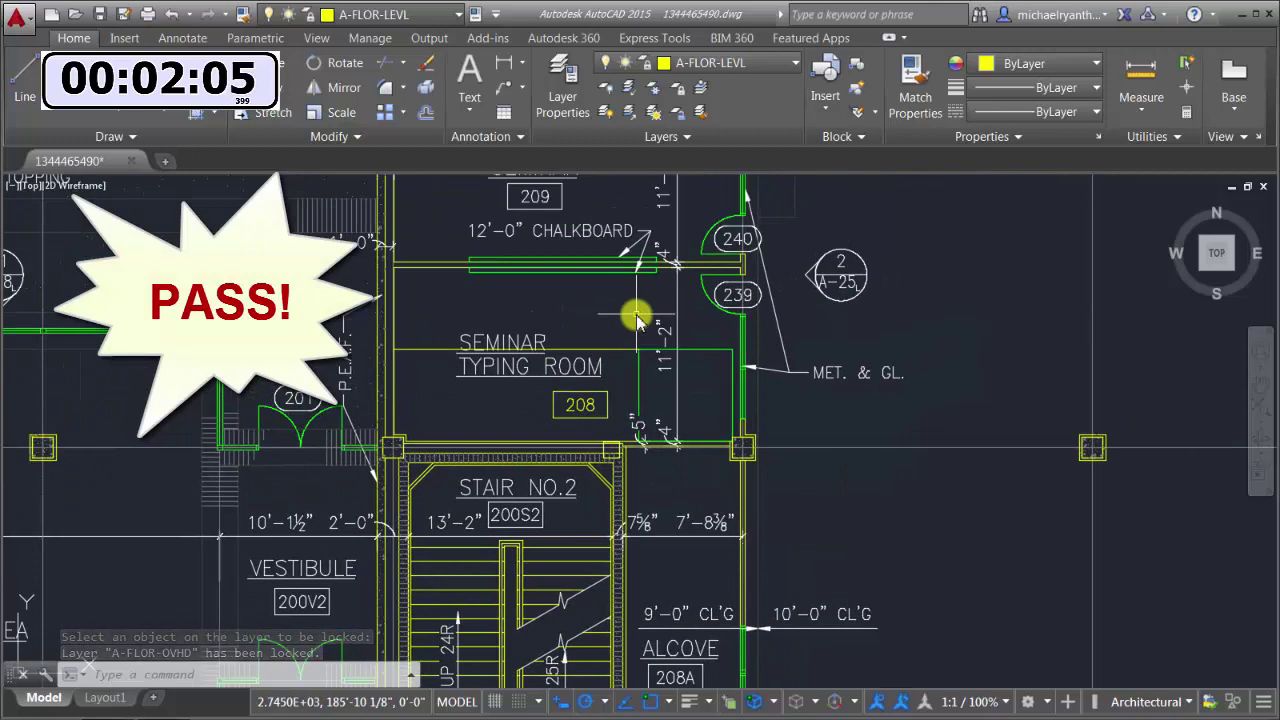
{"action": "scroll", "coordinate": [636, 318], "scroll_direction": "up", "scroll_amount": 2}
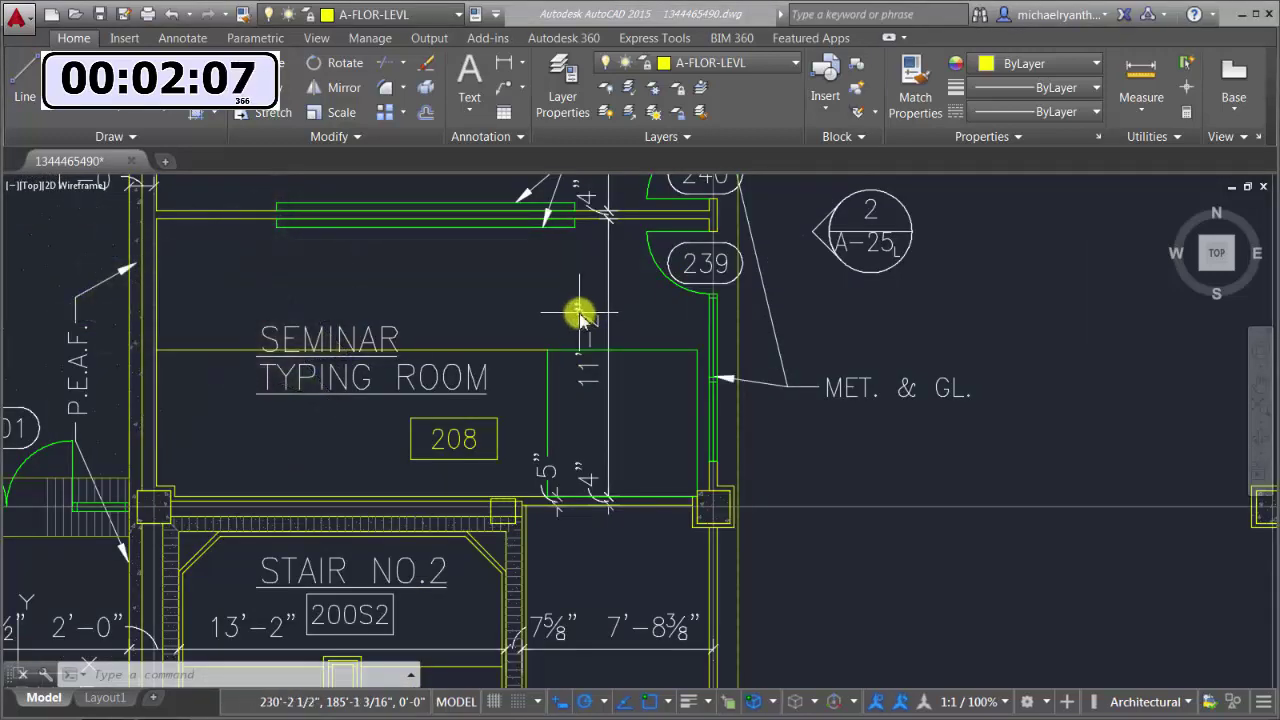
- Lock the green wall line's layer and raise locked layer fading from 38% to 54%
{"action": "left_click", "coordinate": [672, 136]}
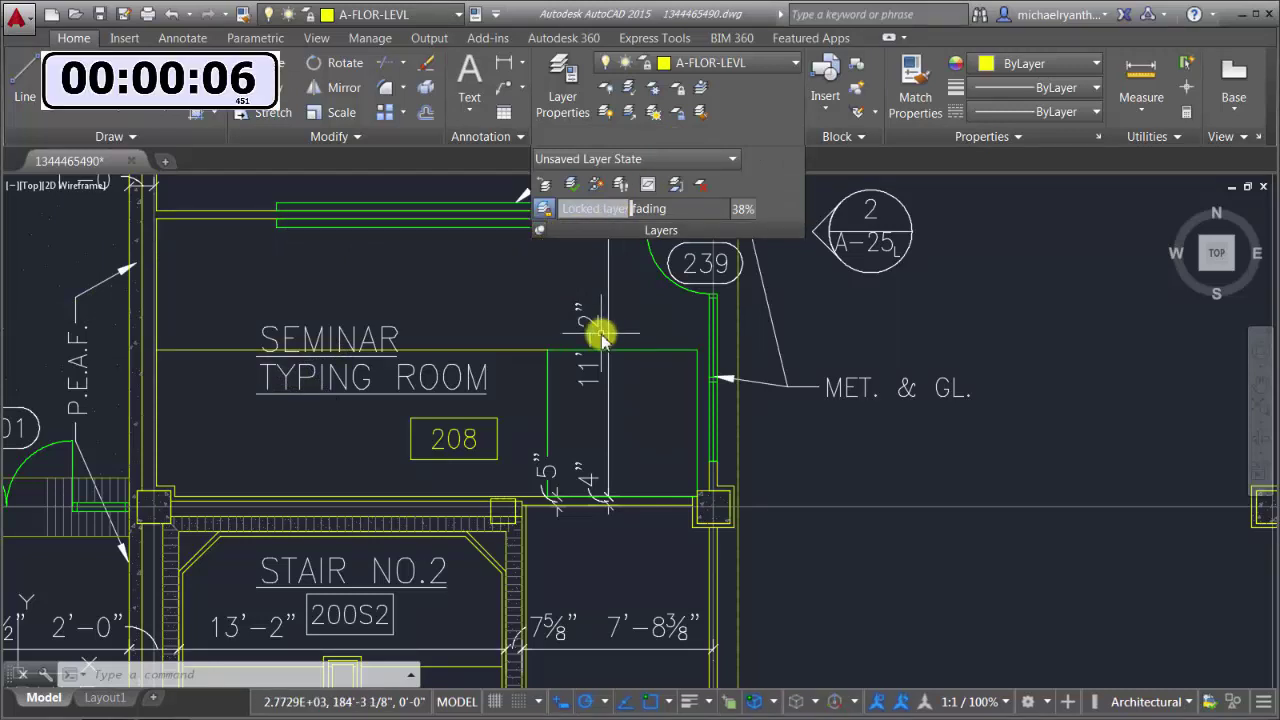
{"action": "left_click", "coordinate": [677, 87]}
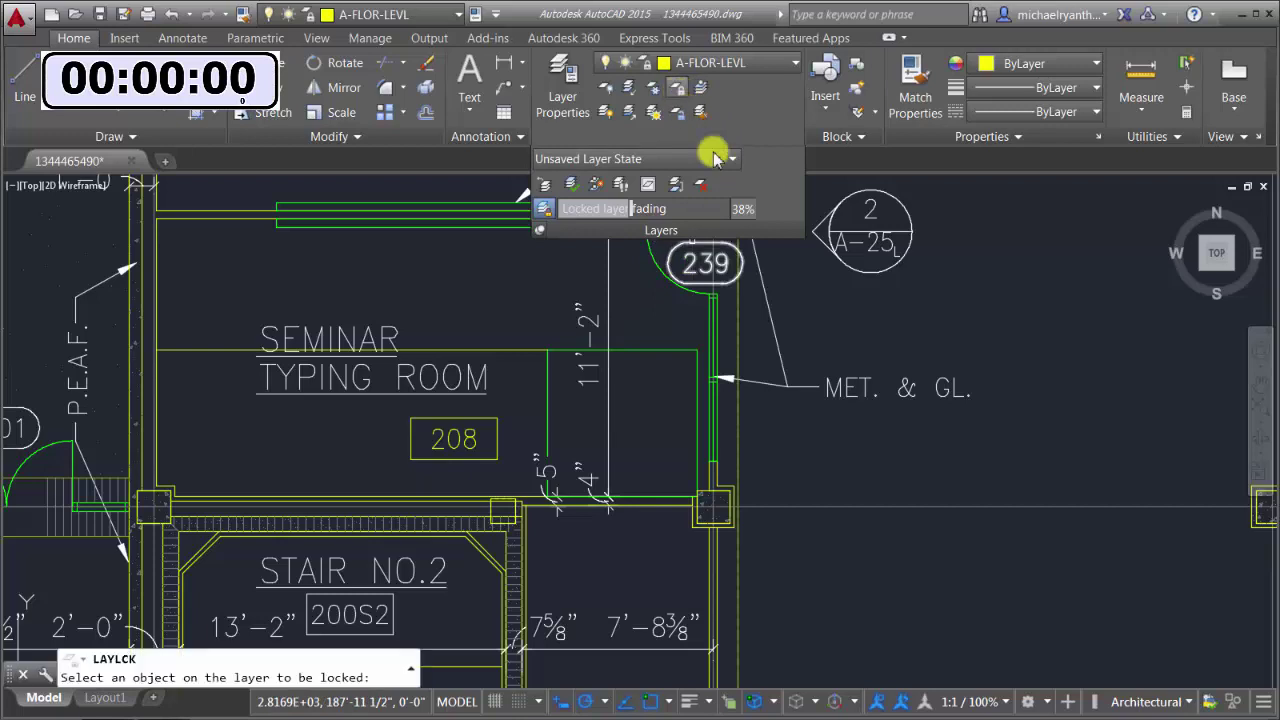
{"action": "left_click", "coordinate": [737, 343]}
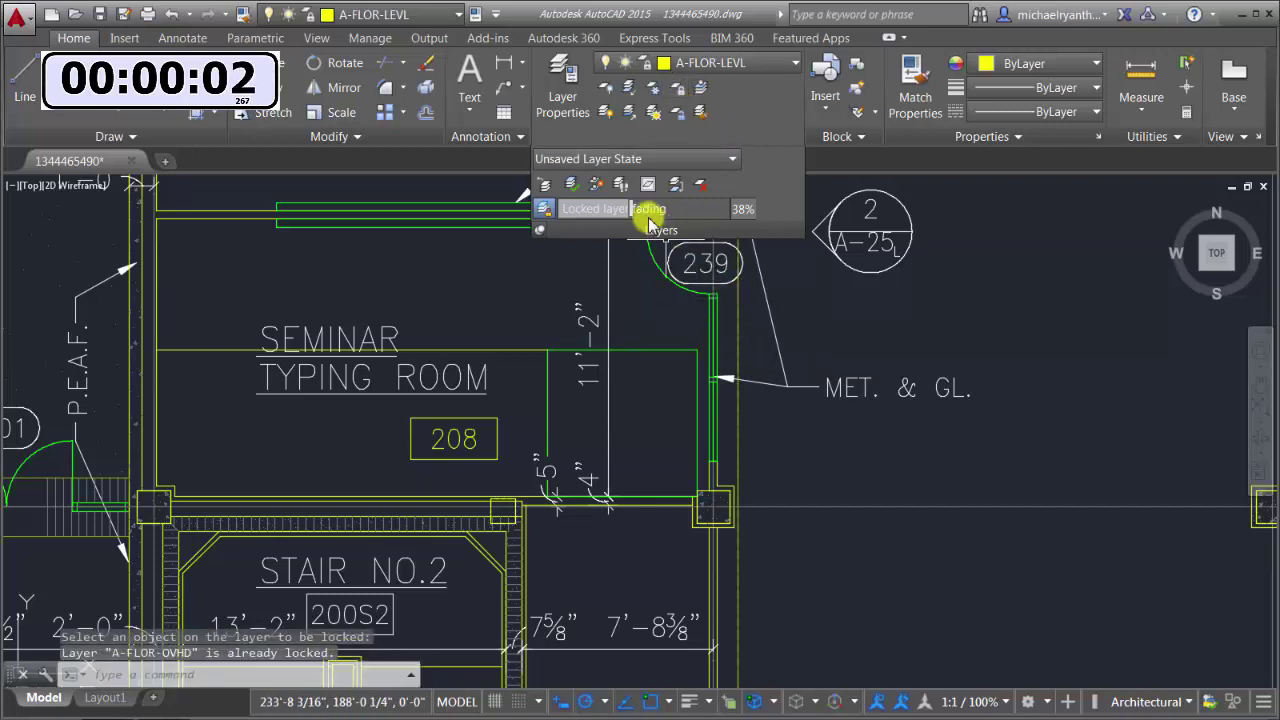
{"action": "mouse_move", "coordinate": [630, 210]}
{"action": "left_mouse_down"}
{"action": "mouse_move", "coordinate": [701, 216]}
{"action": "mouse_move", "coordinate": [680, 207]}
{"action": "mouse_move", "coordinate": [648, 207]}
{"action": "mouse_move", "coordinate": [711, 224]}
{"action": "mouse_move", "coordinate": [586, 209]}
{"action": "mouse_move", "coordinate": [743, 214]}
{"action": "mouse_move", "coordinate": [652, 212]}
{"action": "left_mouse_up"}
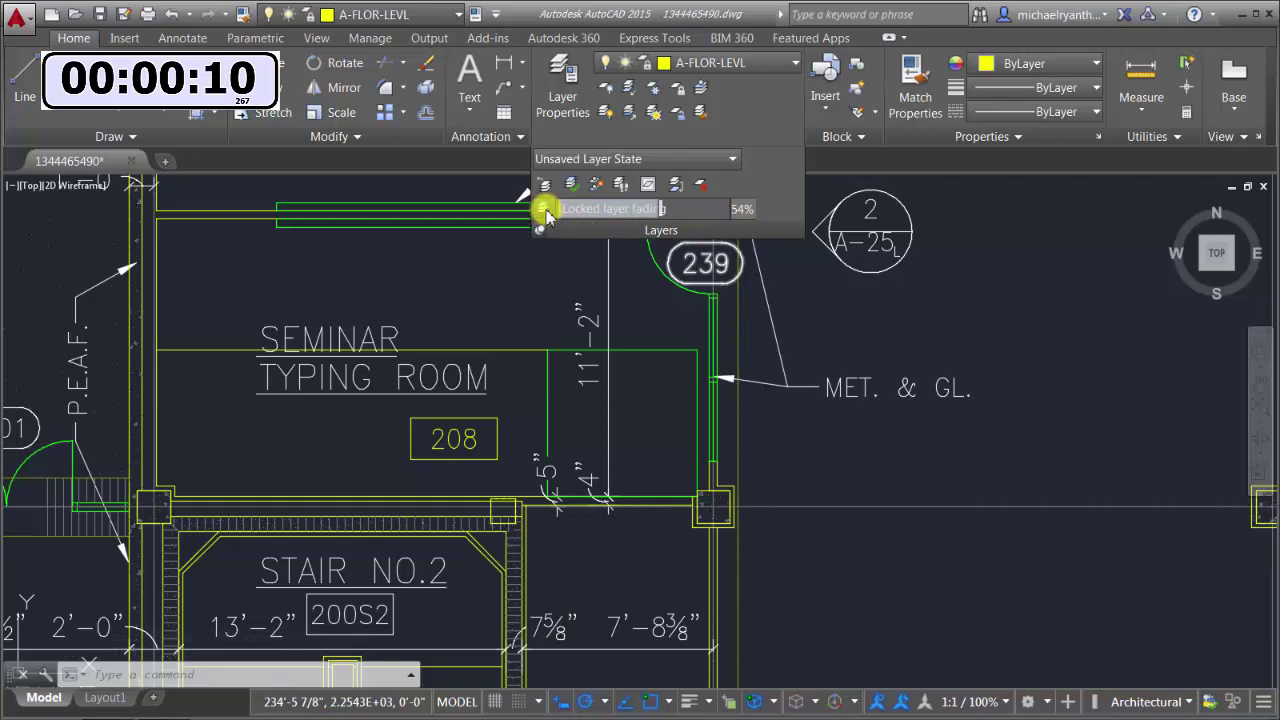
{"action": "left_click", "coordinate": [546, 210]}
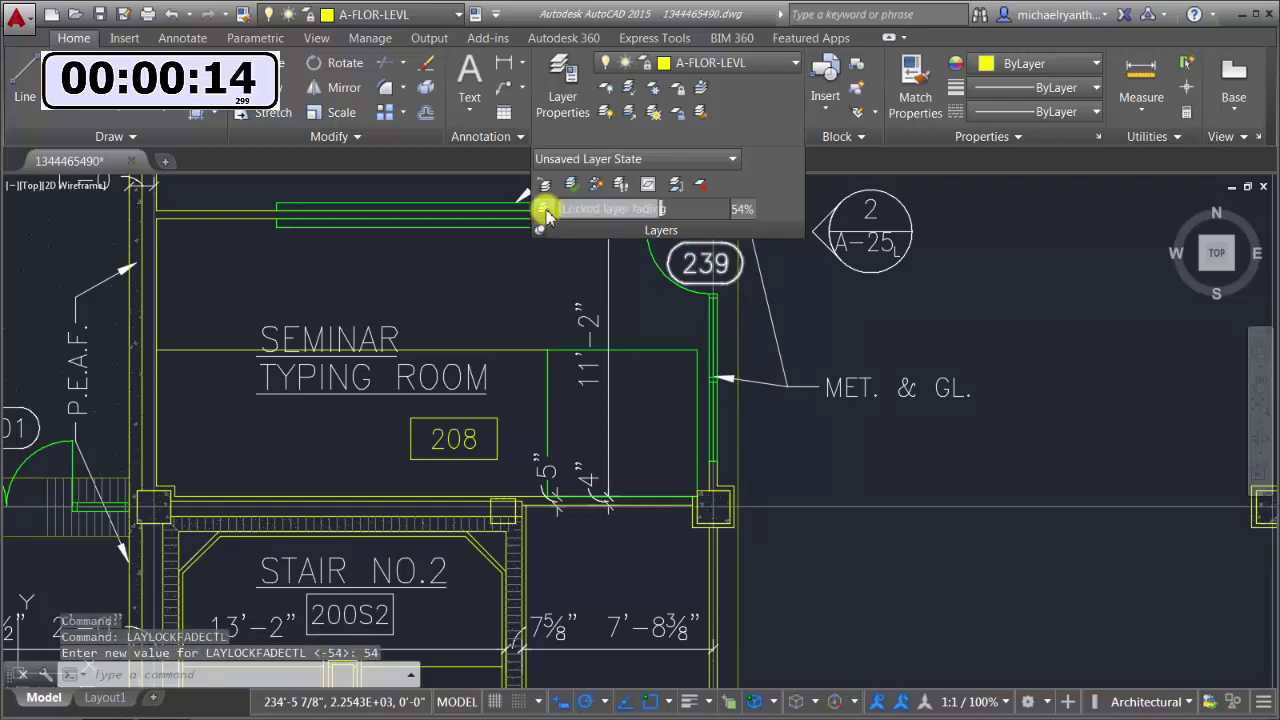
- Copy the 208 tag onto layer A-FURN, placing it below MET. & GL
{"action": "left_click", "coordinate": [597, 190]}
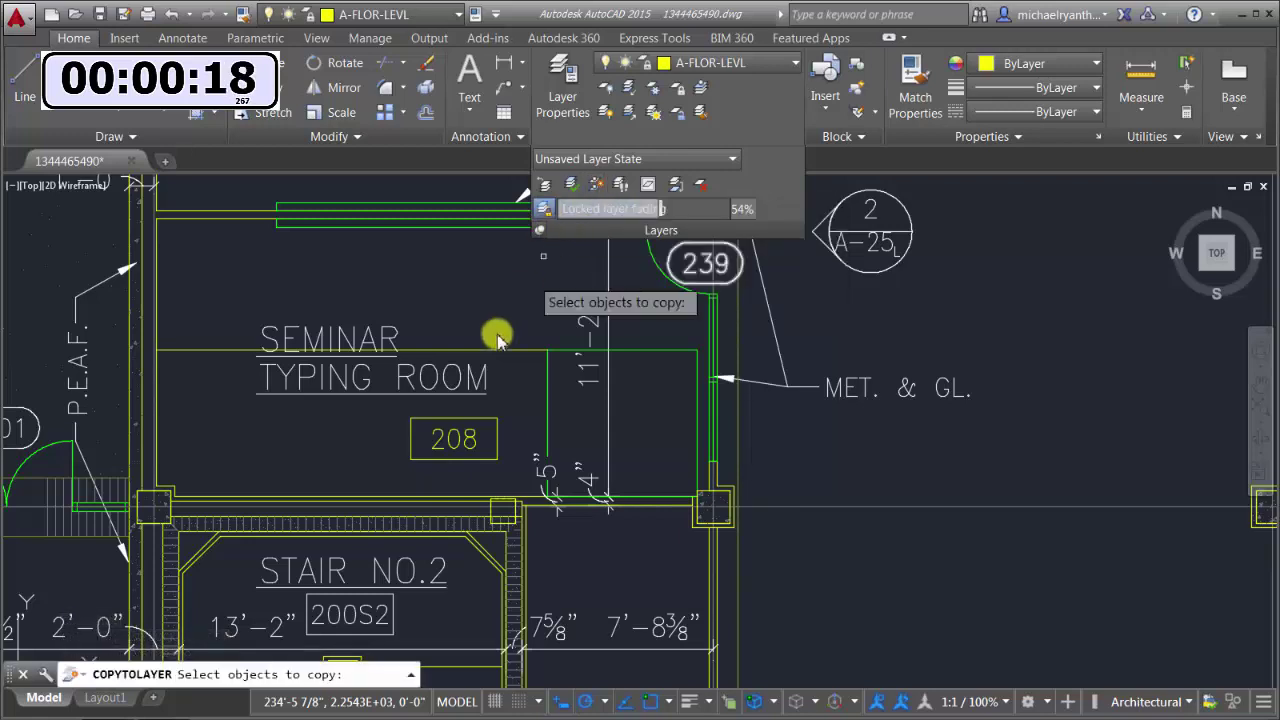
{"action": "left_click", "coordinate": [400, 406]}
{"action": "left_click", "coordinate": [508, 466]}
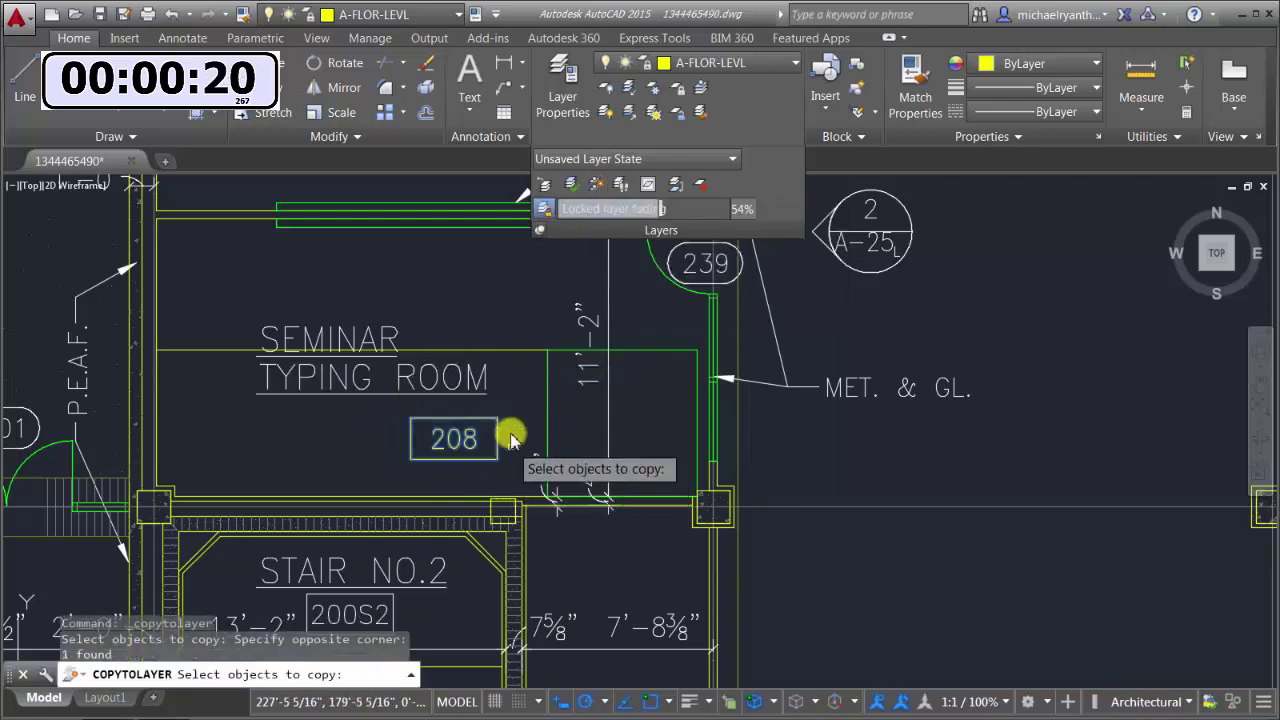
{"action": "key", "text": "Return"}
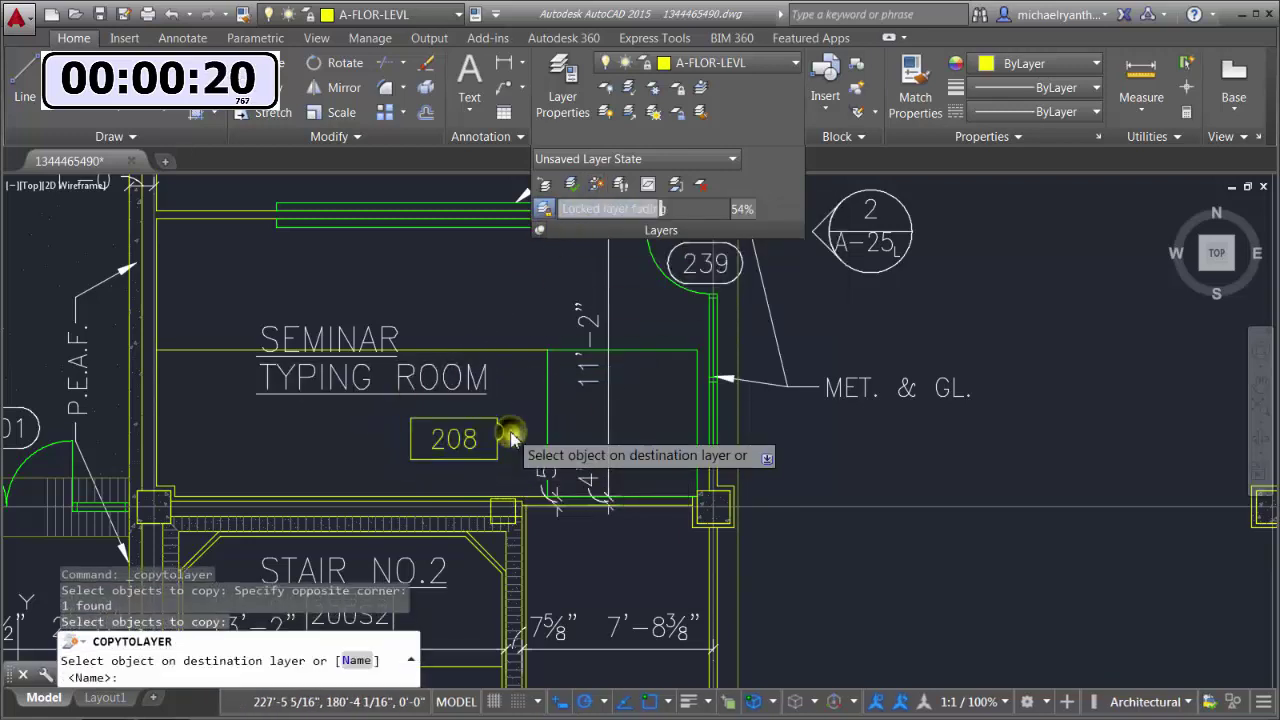
{"action": "left_click", "coordinate": [549, 378]}
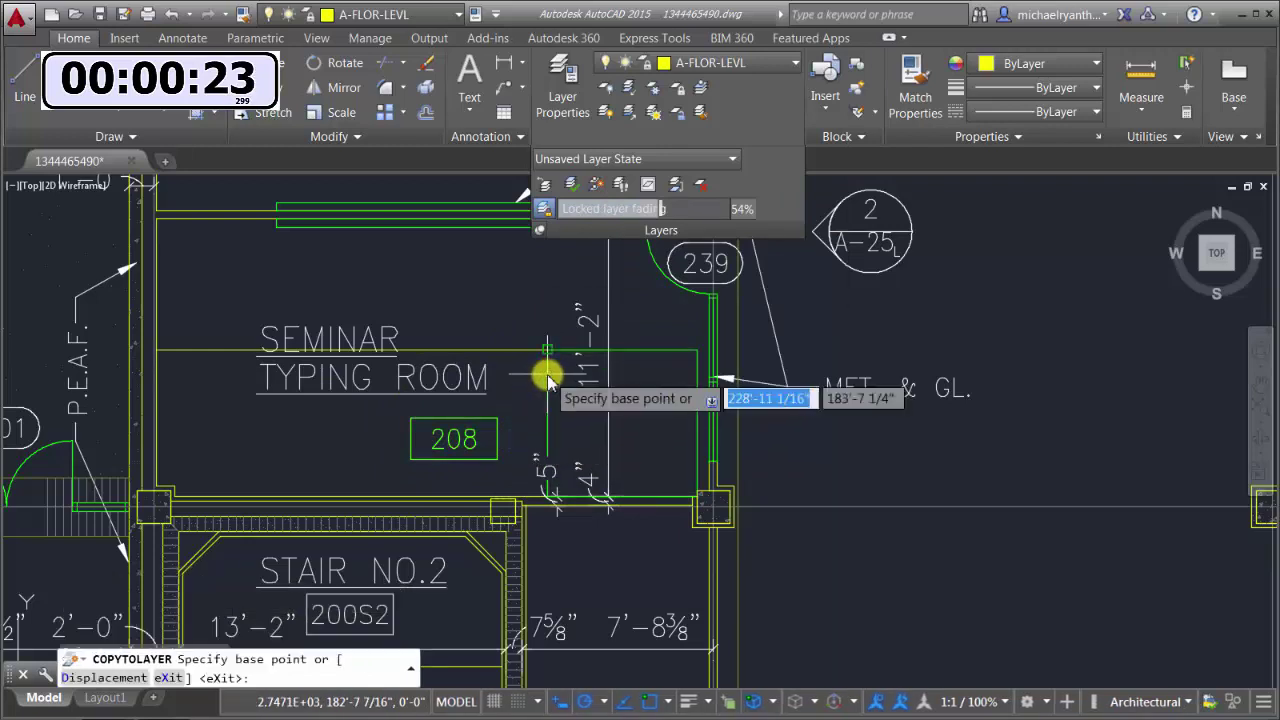
{"action": "left_click", "coordinate": [500, 425]}
{"action": "left_click", "coordinate": [910, 424]}
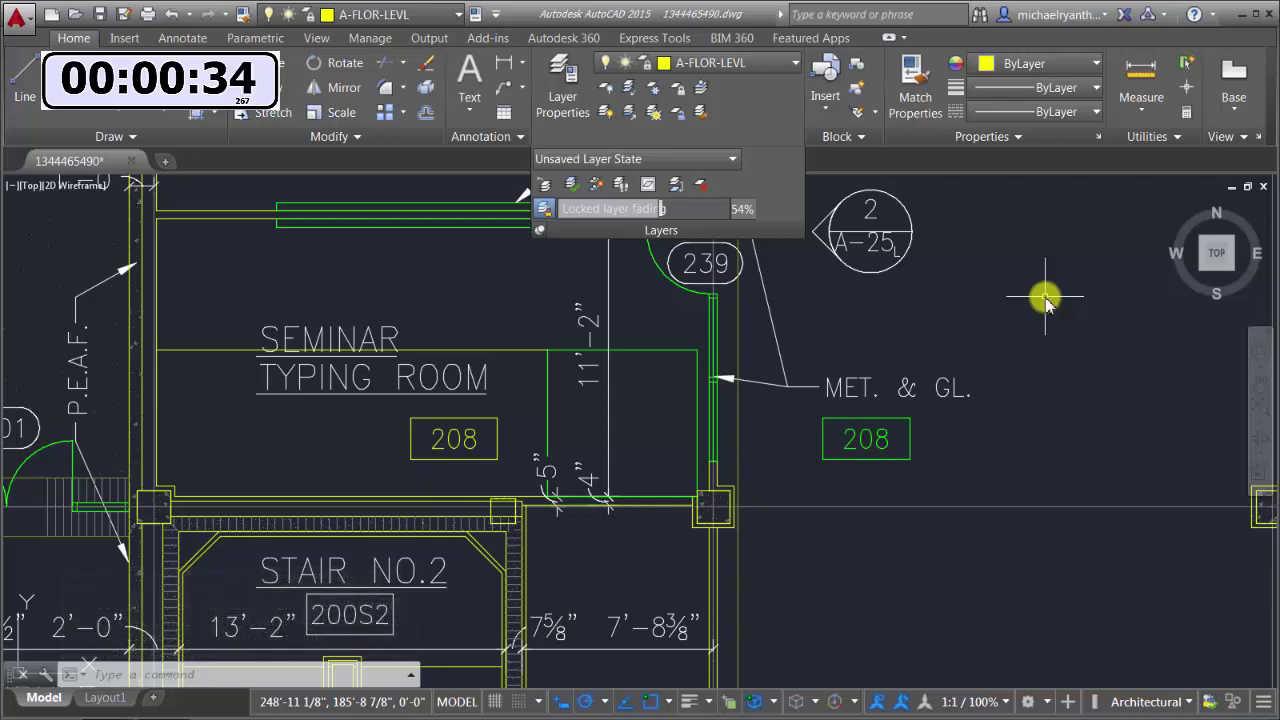
- Move the MET. & GL. label and the copied 208 tag onto current layer A-FLOR-LEVL
{"action": "left_click", "coordinate": [712, 290]}
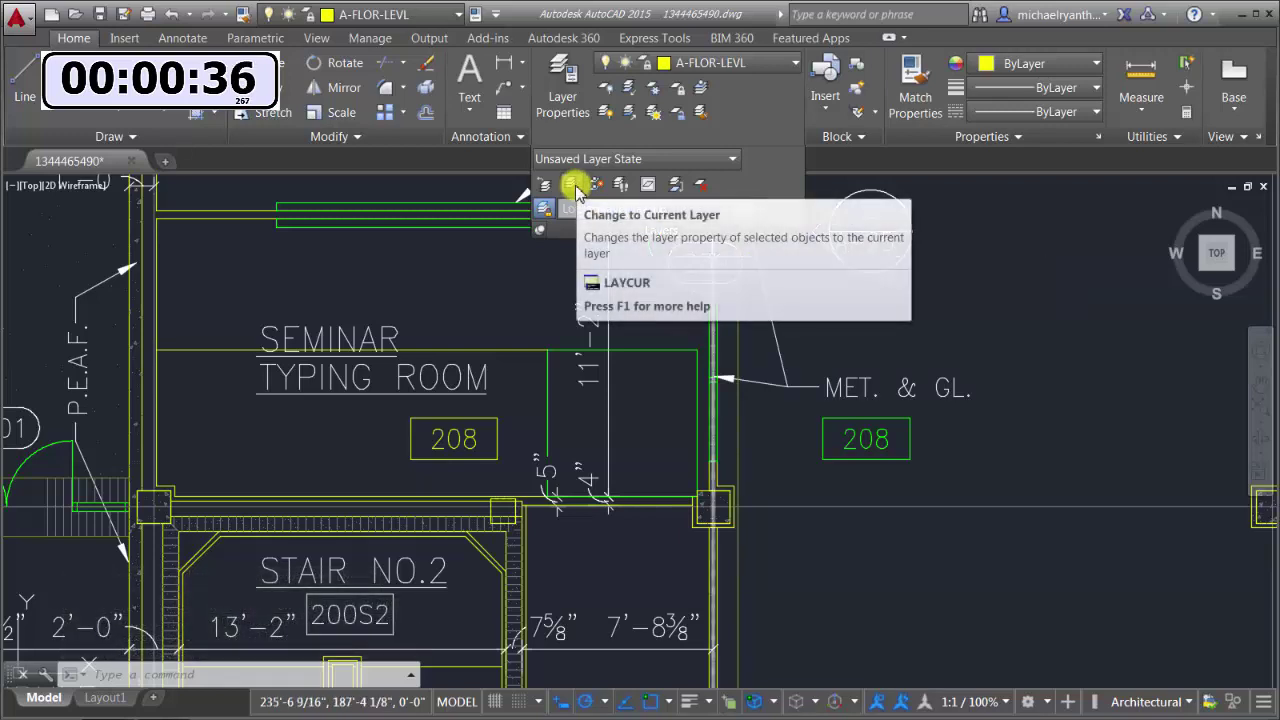
{"action": "left_click", "coordinate": [577, 192]}
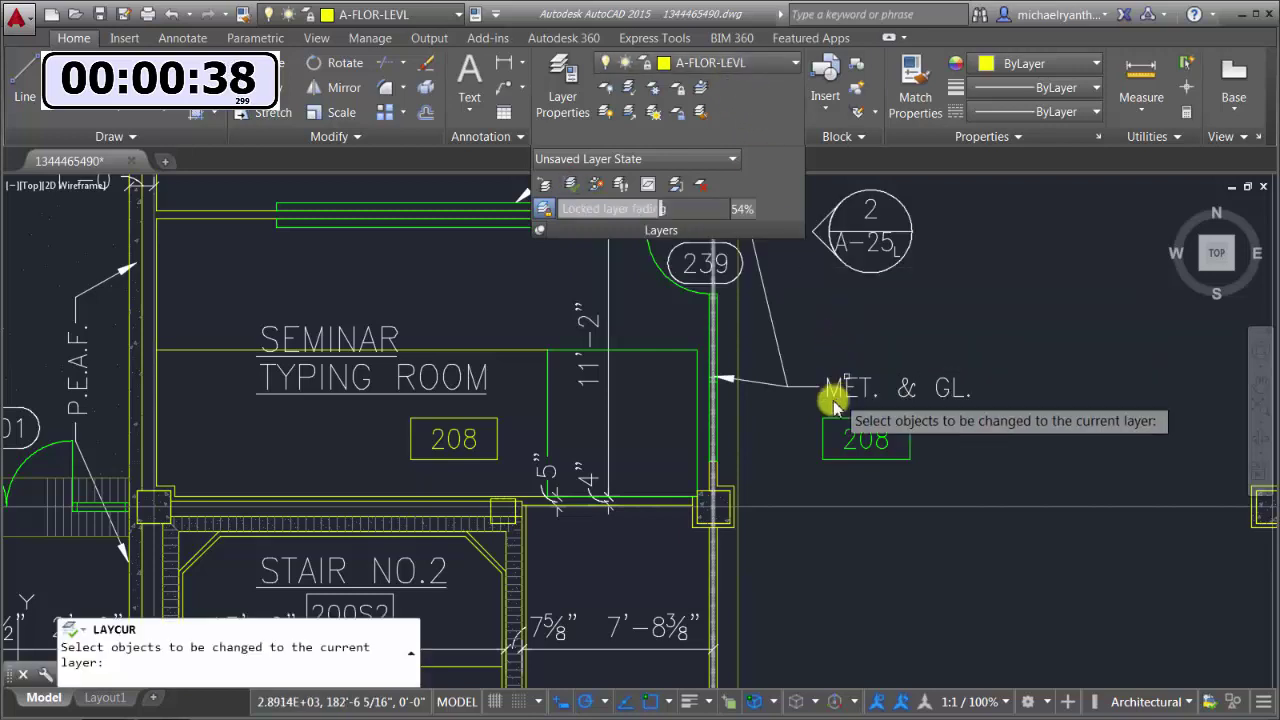
{"action": "left_click", "coordinate": [803, 346]}
{"action": "left_click", "coordinate": [985, 475]}
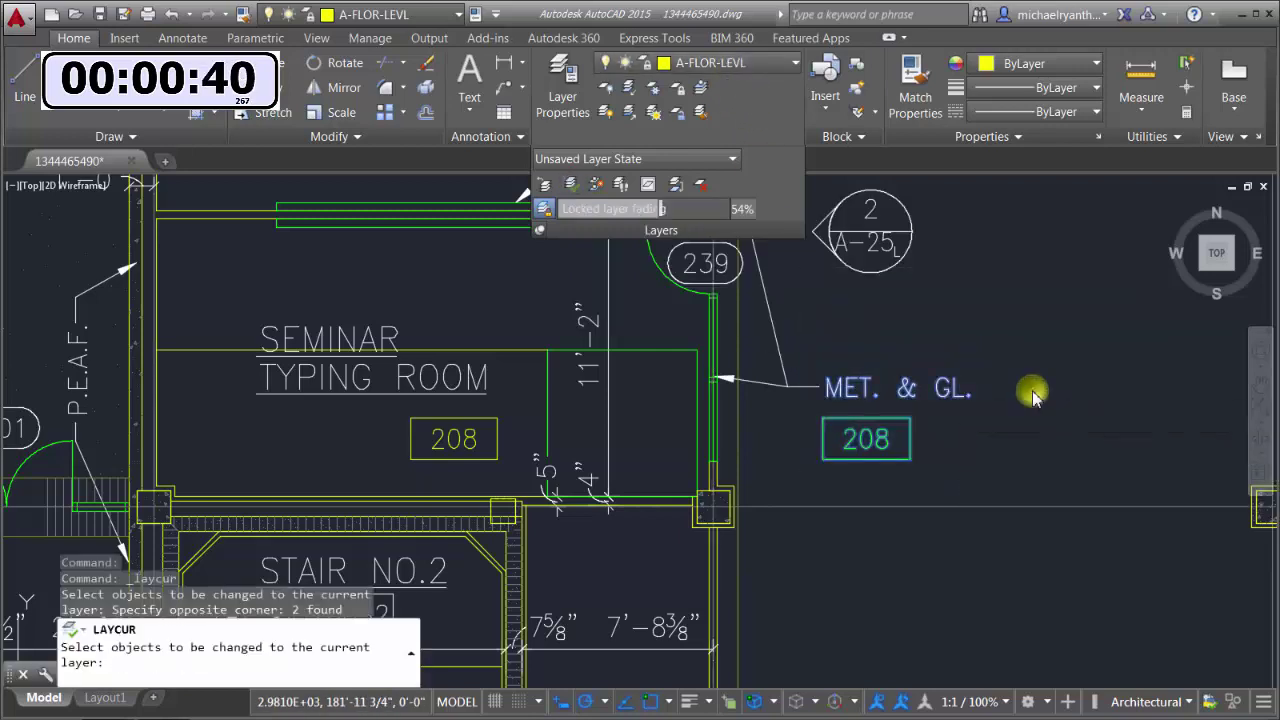
{"action": "key", "text": "Return"}
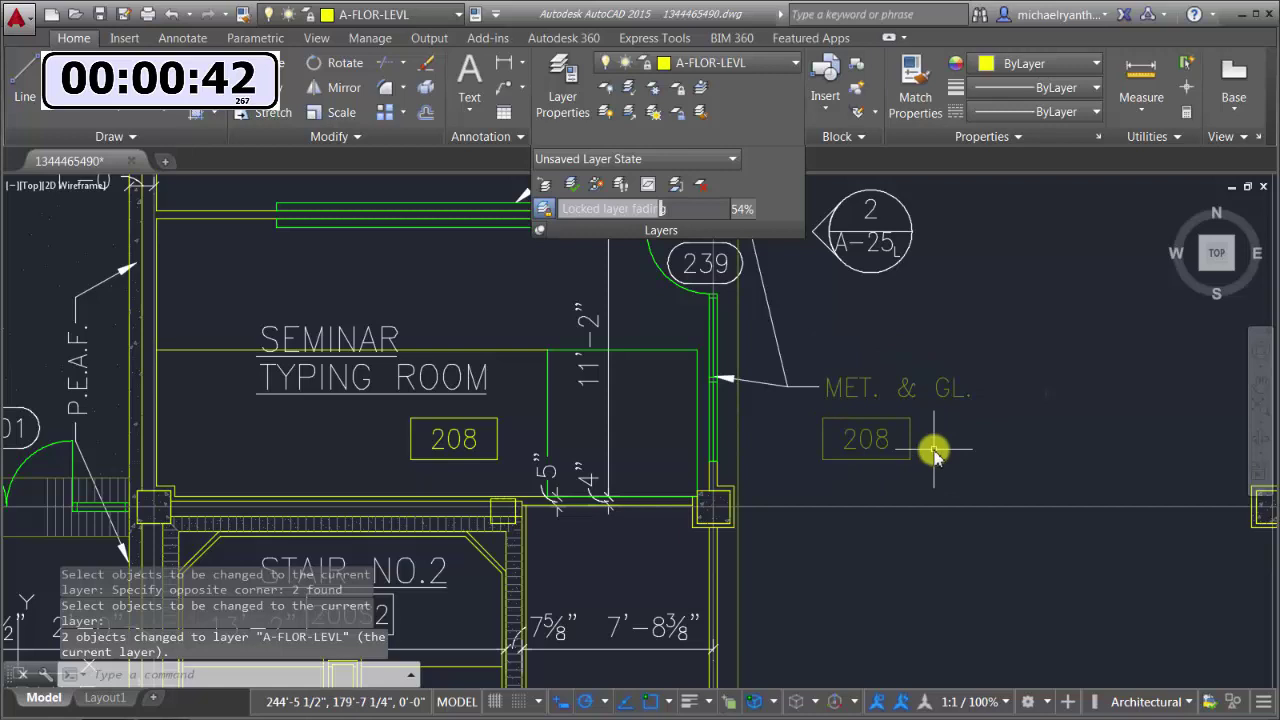
- Unlock A-FLOR-LEVL by picking the MET. & GL. label
{"action": "left_click", "coordinate": [678, 110]}
{"action": "left_click", "coordinate": [868, 393]}
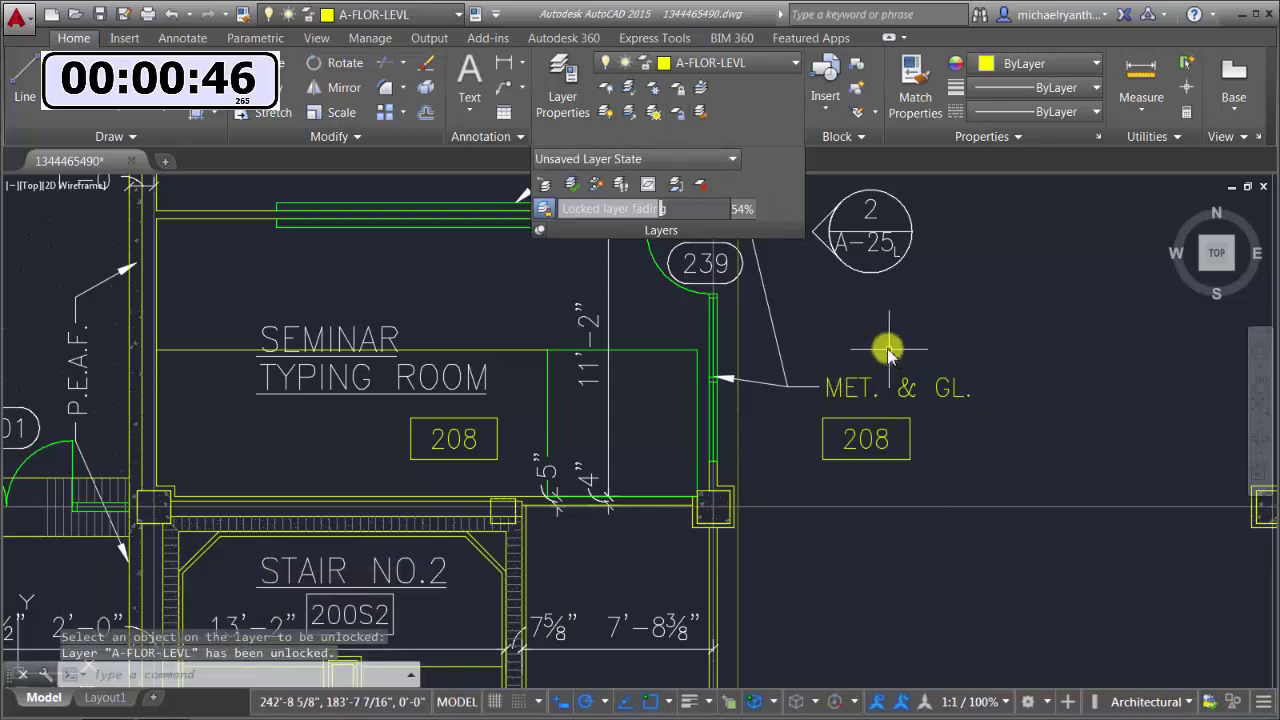
{"action": "left_click", "coordinate": [676, 184]}
- Choose the seven layers A-ANNO-TITL through A-ANNO-TTLB-TEXT-MEDM by name to merge
{"action": "right_click", "coordinate": [806, 297]}
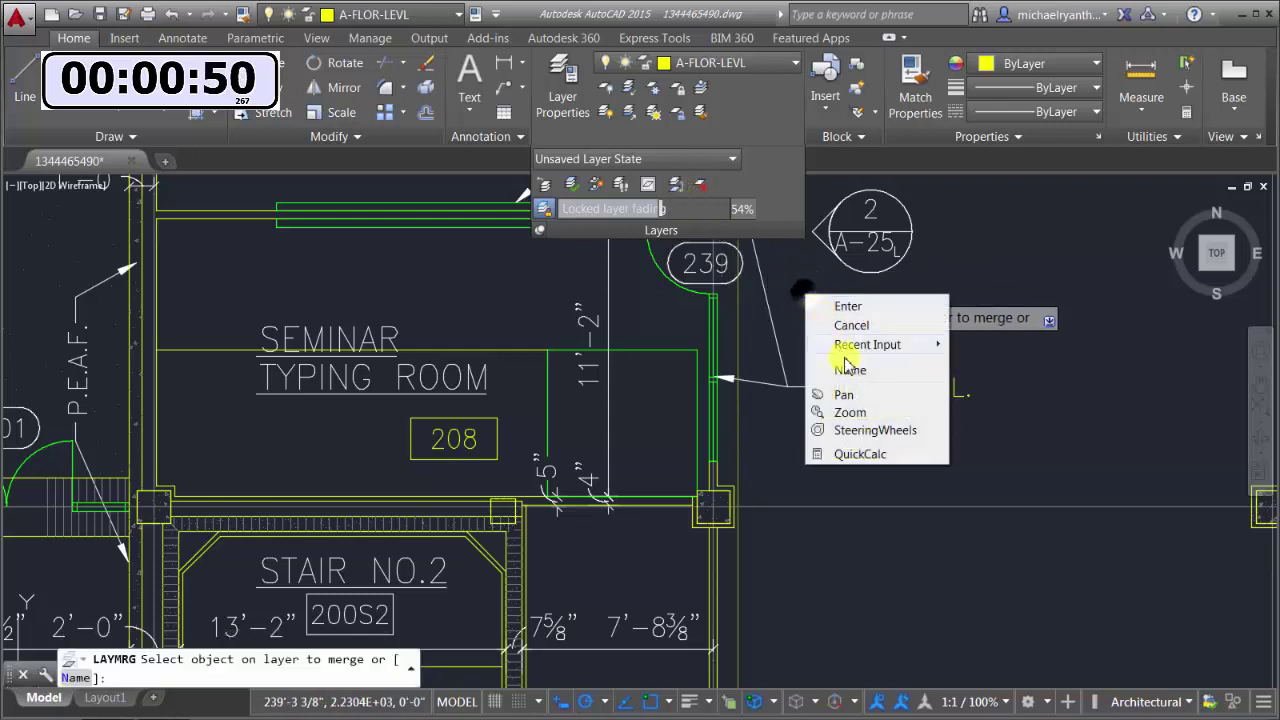
{"action": "left_click", "coordinate": [848, 370]}
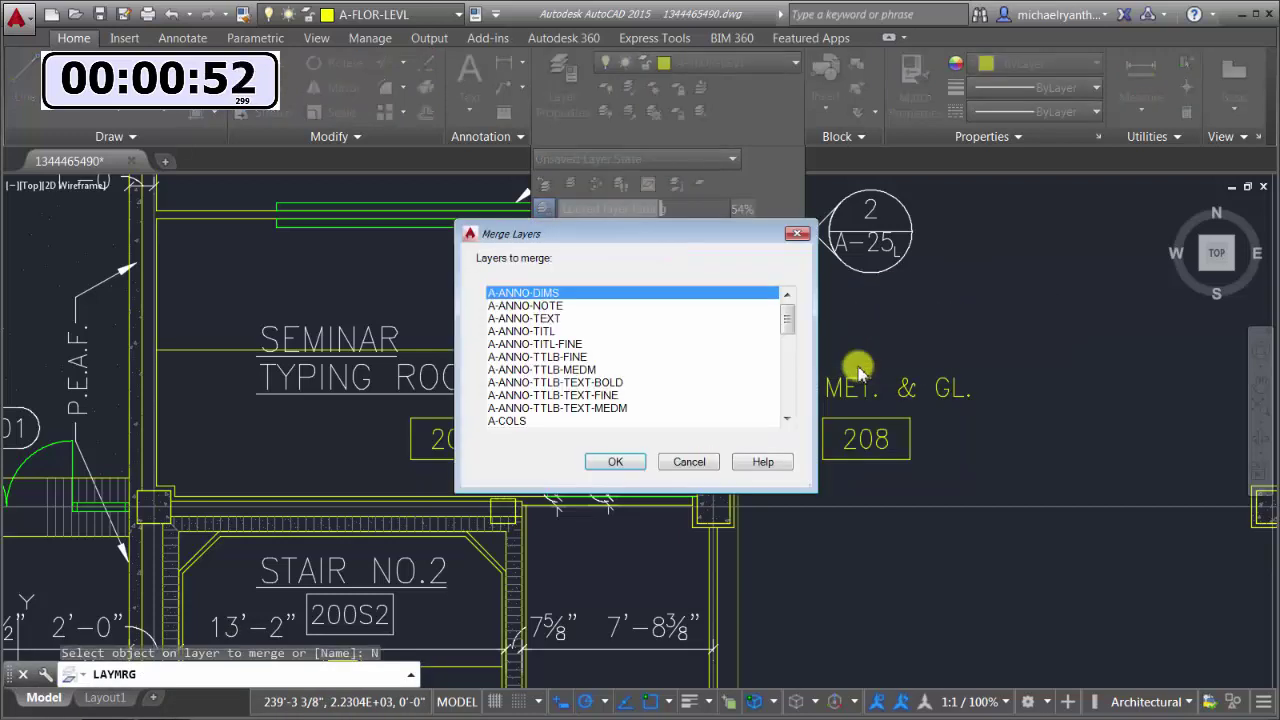
{"action": "left_click", "coordinate": [584, 332]}
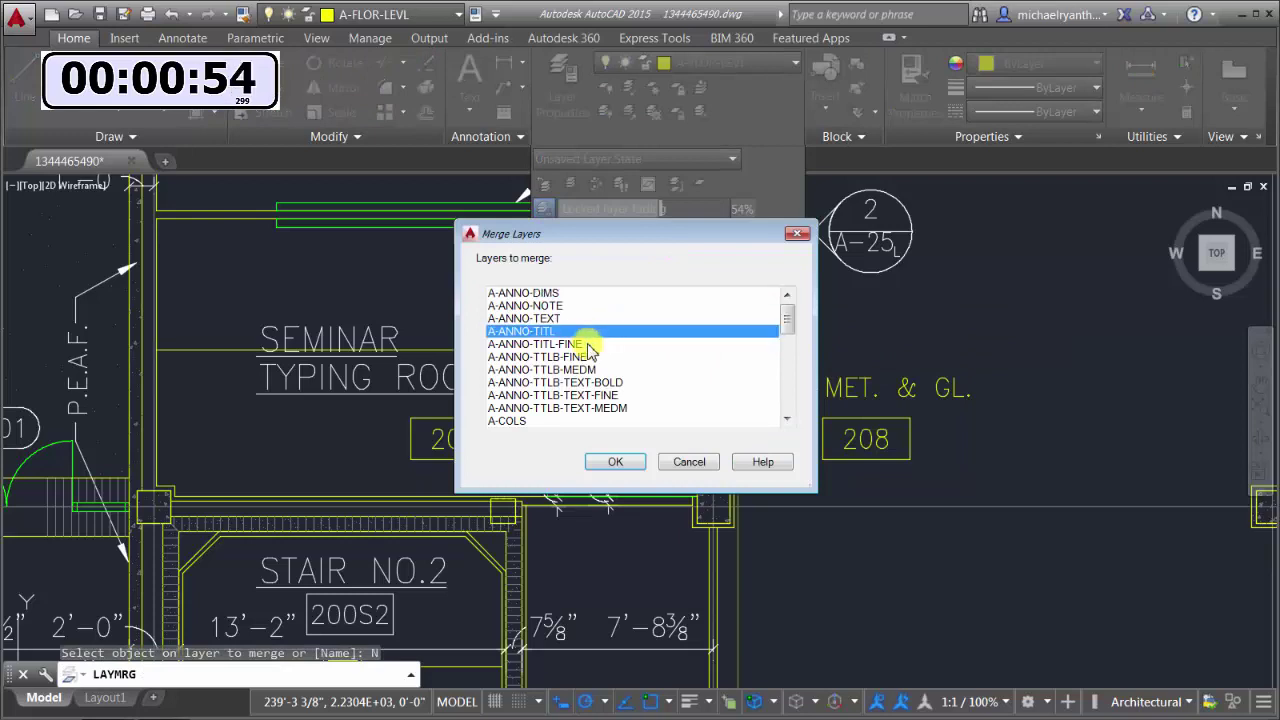
{"action": "left_click", "coordinate": [575, 408], "text": "shift"}
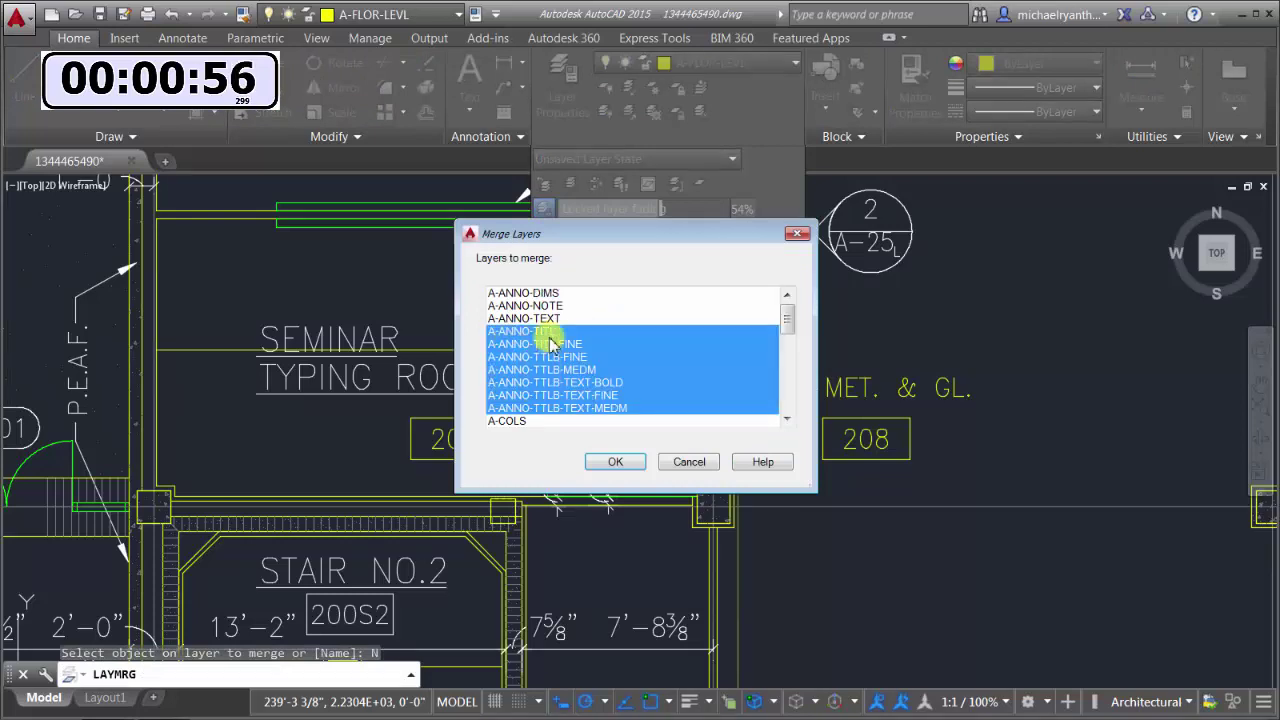
{"action": "left_click", "coordinate": [612, 462]}
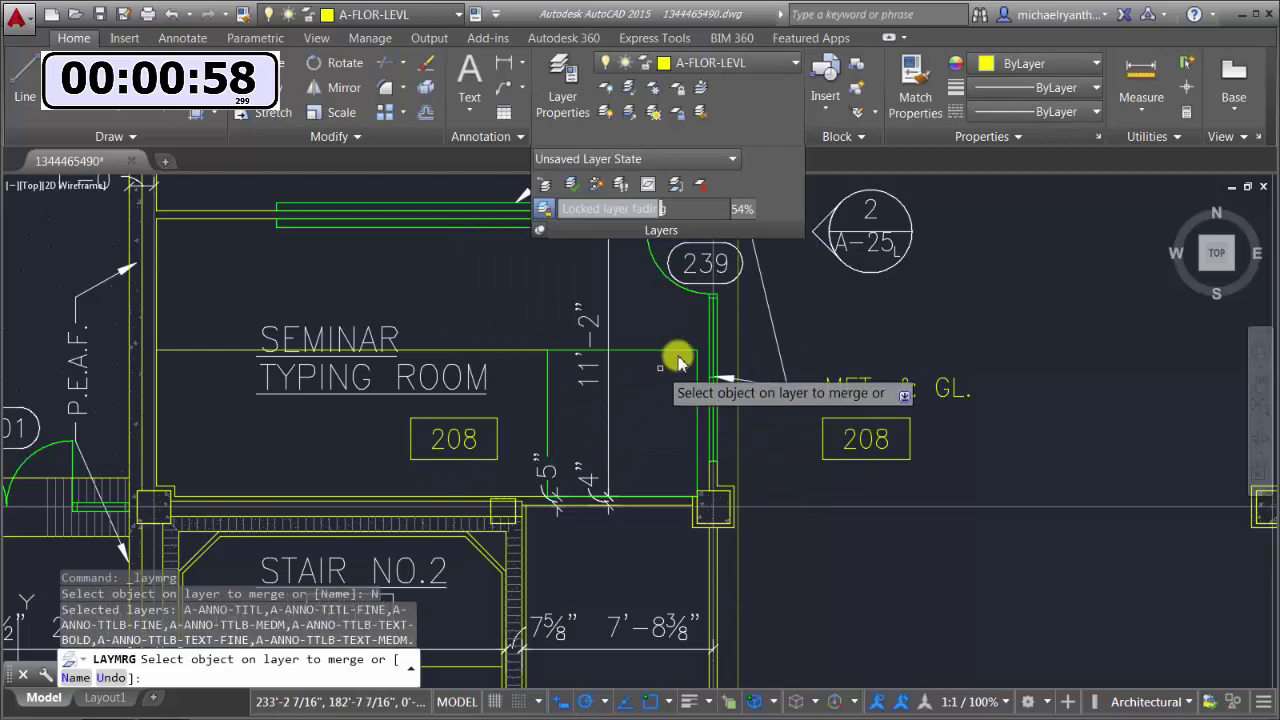
{"action": "right_click", "coordinate": [775, 318]}
{"action": "left_click", "coordinate": [795, 328]}
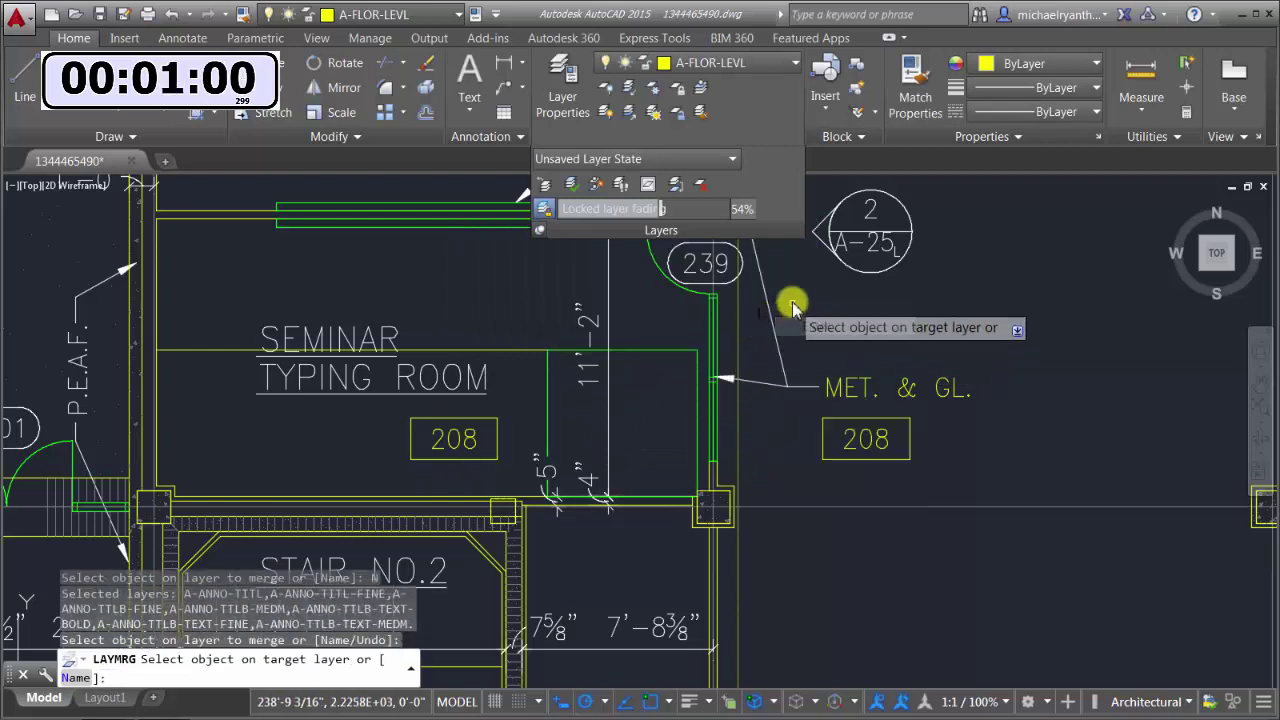
- Merge the seven layers into target layer A-ANNO-TEXT and confirm
{"action": "right_click", "coordinate": [792, 308]}
{"action": "left_click", "coordinate": [828, 372]}
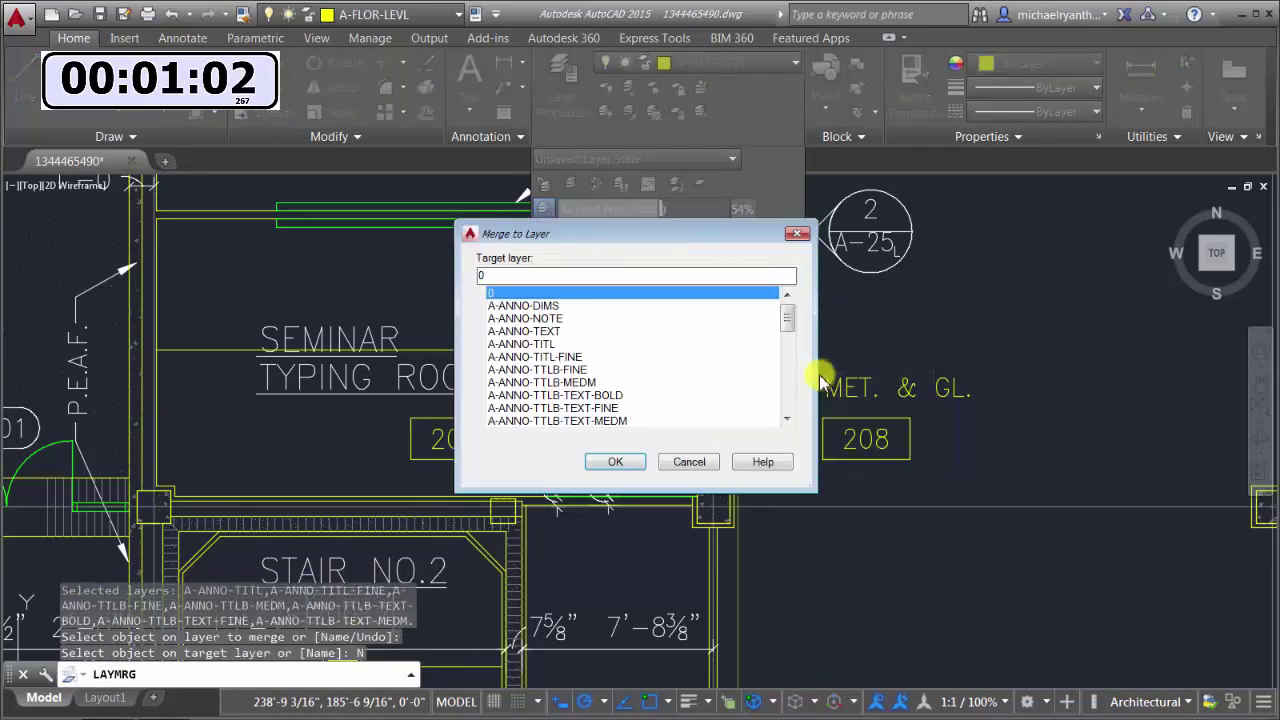
{"action": "left_click", "coordinate": [547, 332]}
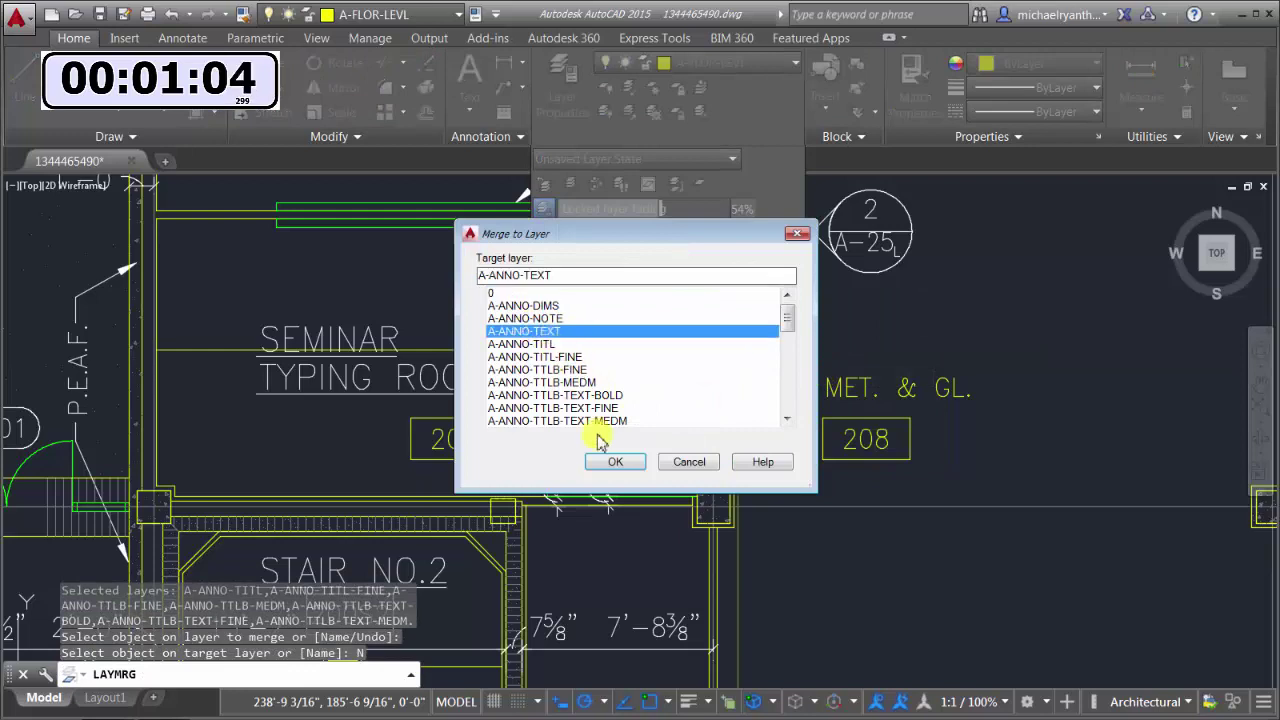
{"action": "left_click", "coordinate": [614, 463]}
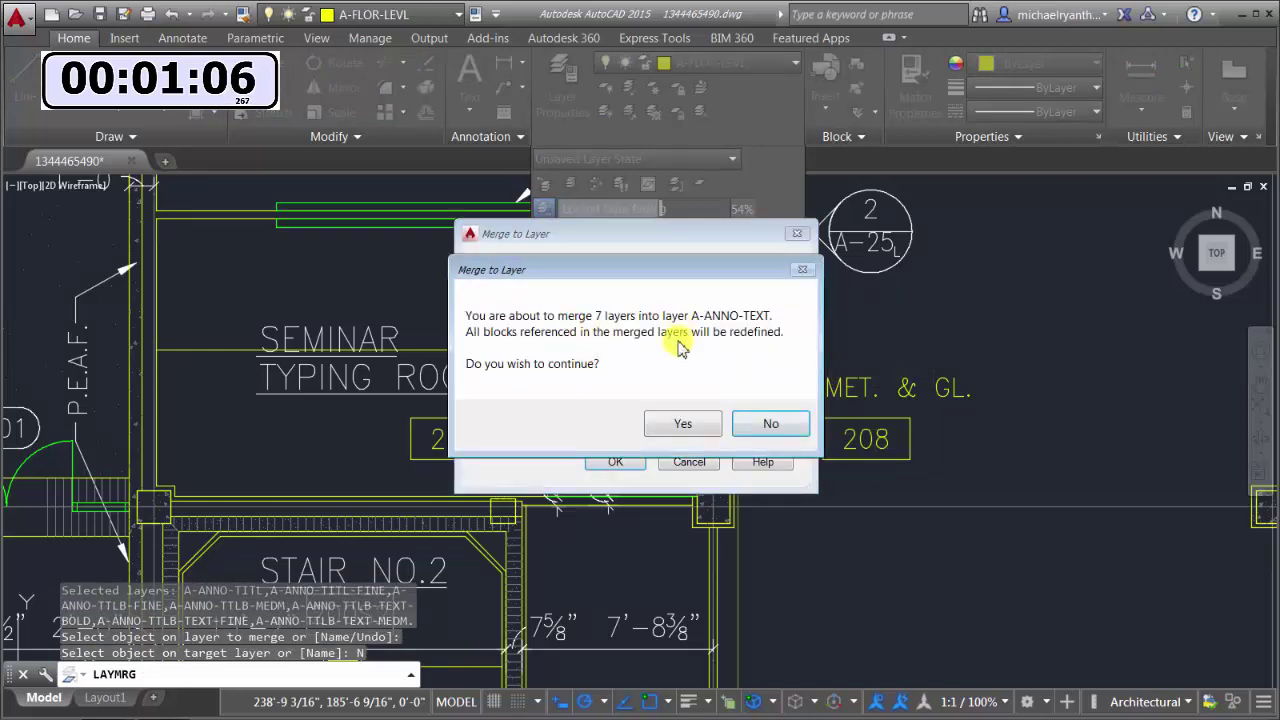
{"action": "left_click", "coordinate": [700, 425]}
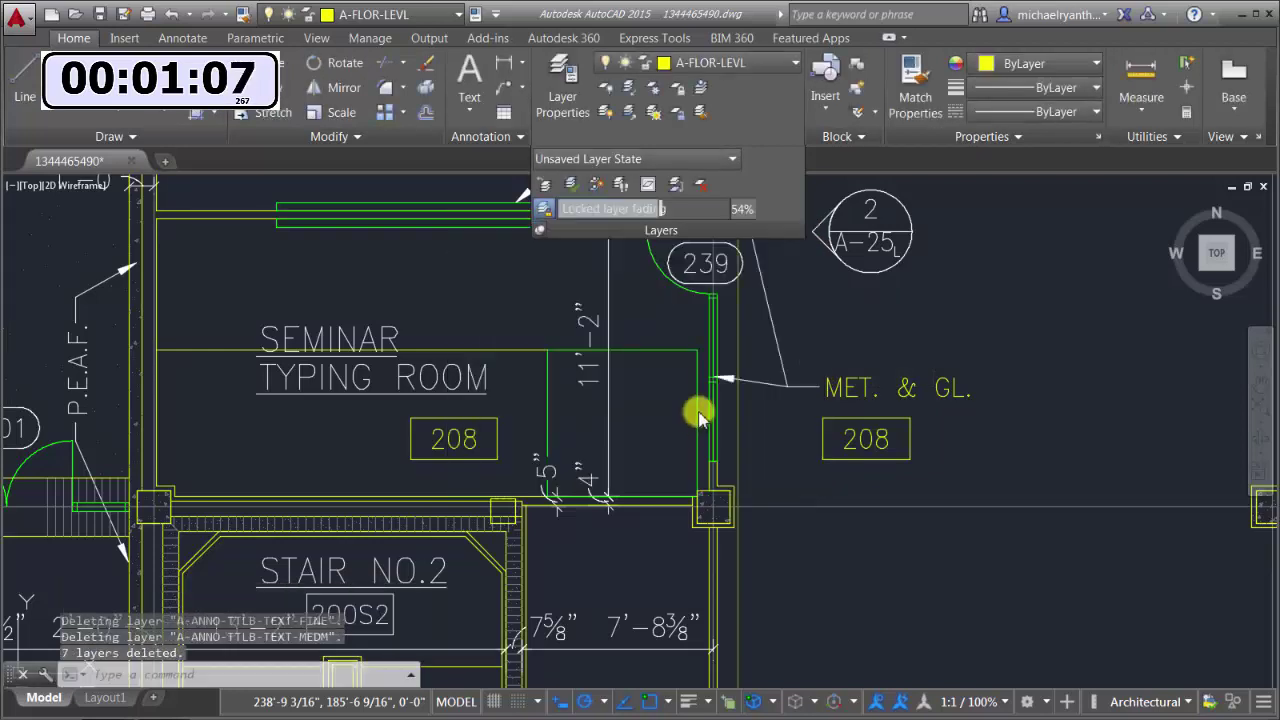
{"action": "left_click", "coordinate": [707, 64]}
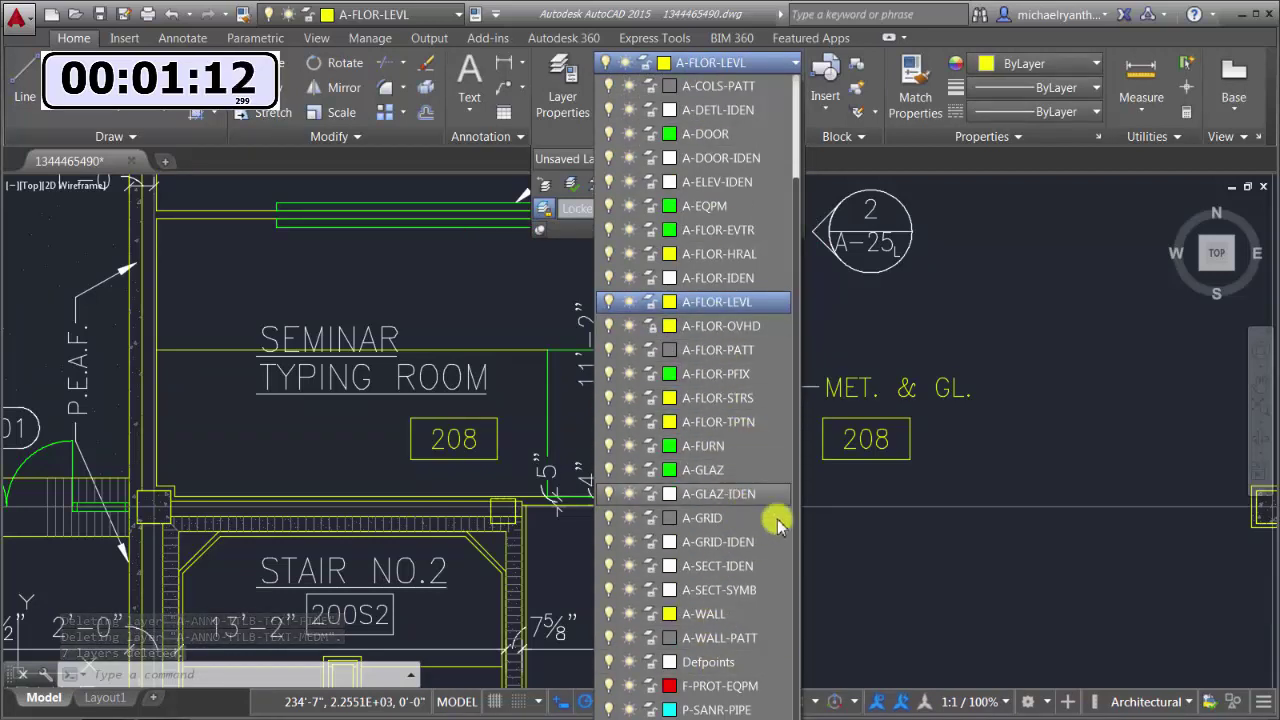
- Close the layer dropdown unchanged and start the Layer Delete command
{"action": "left_click", "coordinate": [1040, 325]}
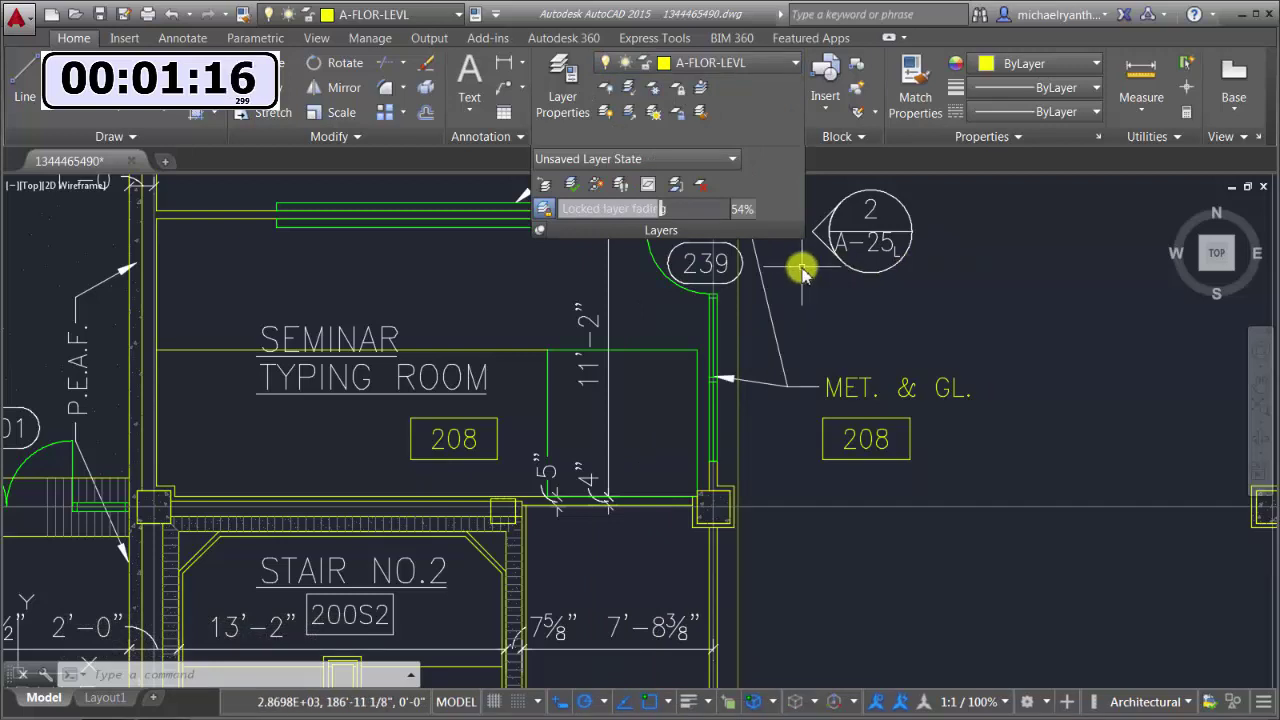
{"action": "left_click", "coordinate": [704, 187]}
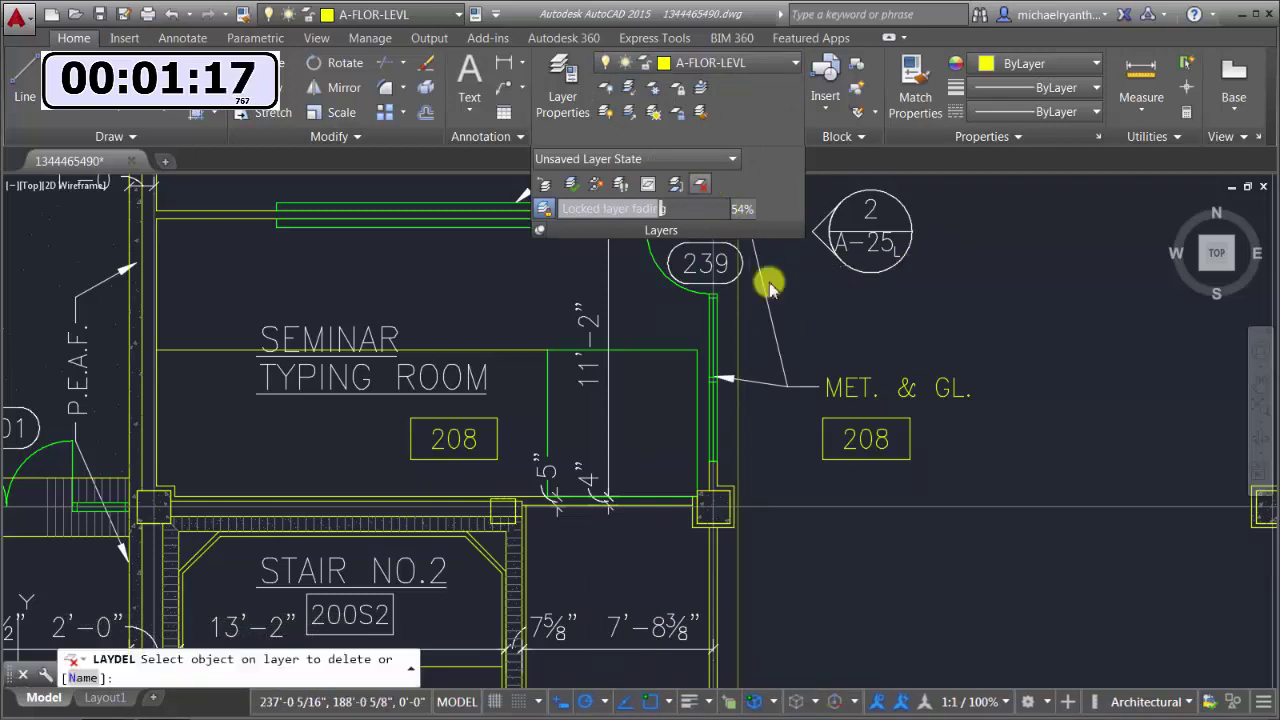
- Delete layer A-FLOR-IDEN by name, removing room labels like SEMINAR TYPING ROOM and STAIR NO.2
{"action": "right_click", "coordinate": [820, 311]}
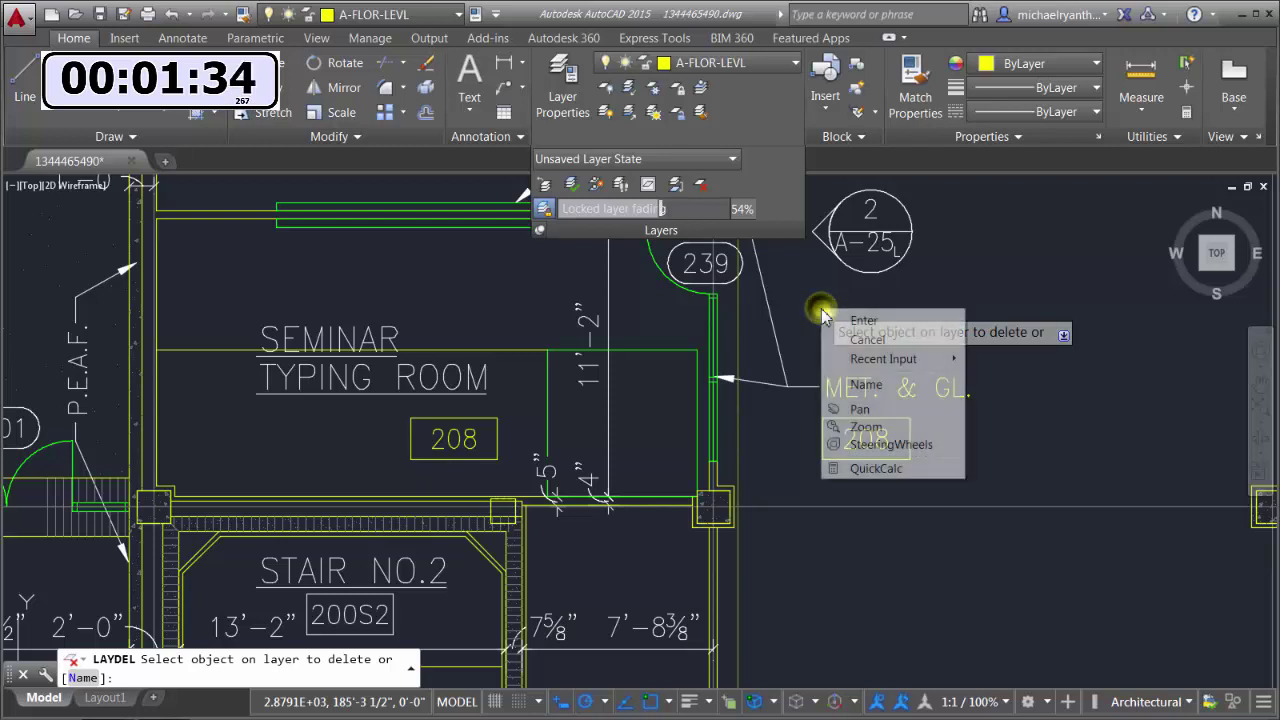
{"action": "left_click", "coordinate": [866, 385]}
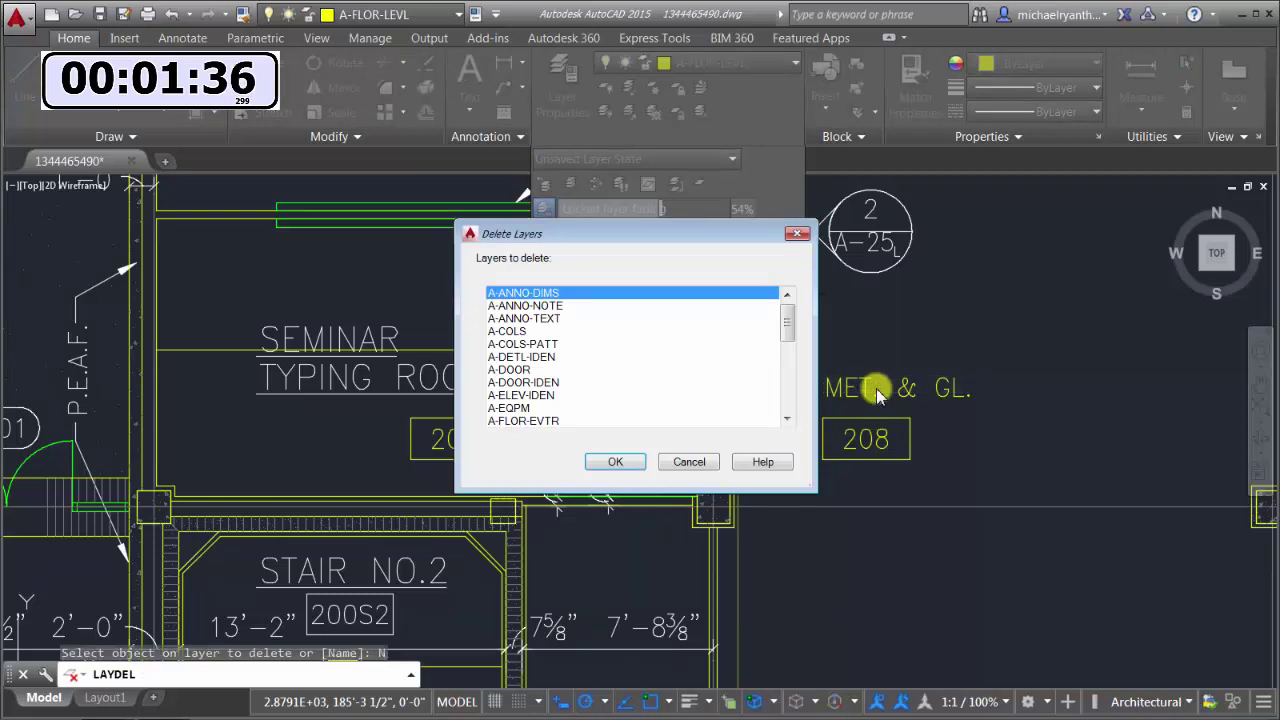
{"action": "left_click", "coordinate": [529, 360]}
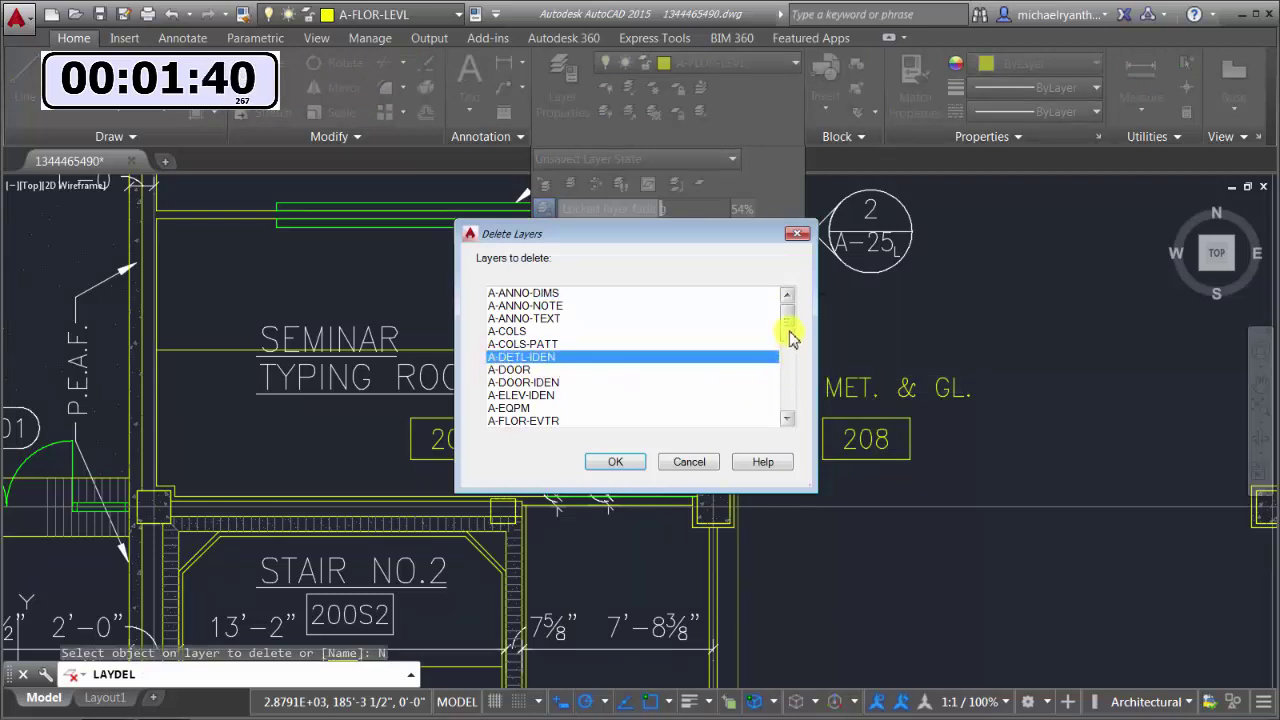
{"action": "left_click_drag", "start_coordinate": [789, 332], "coordinate": [790, 355]}
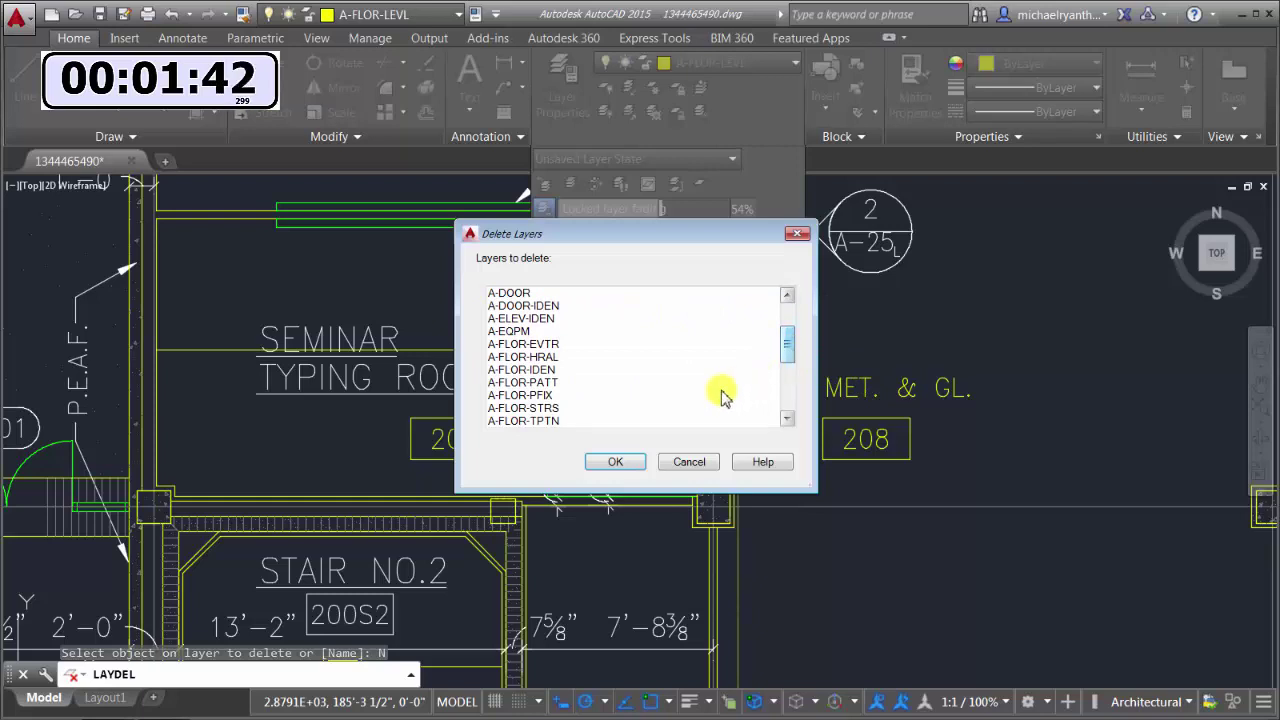
{"action": "left_click_drag", "start_coordinate": [789, 355], "coordinate": [791, 362]}
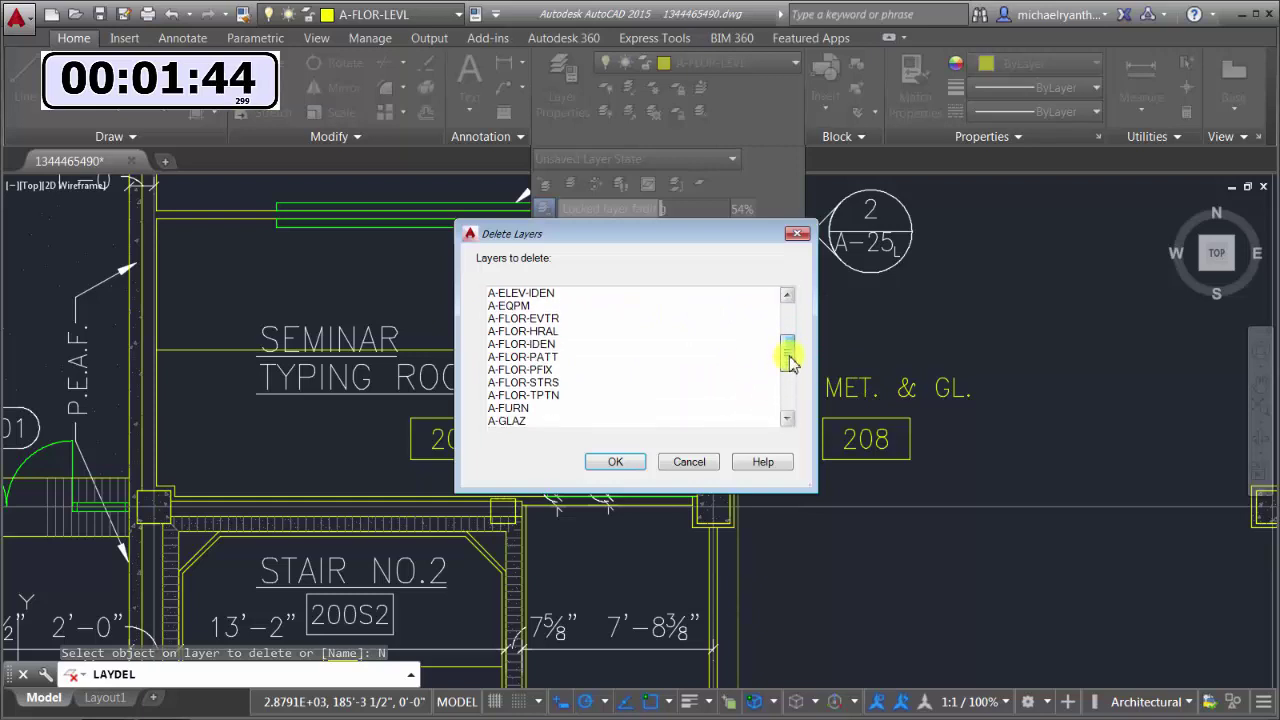
{"action": "left_click", "coordinate": [530, 344]}
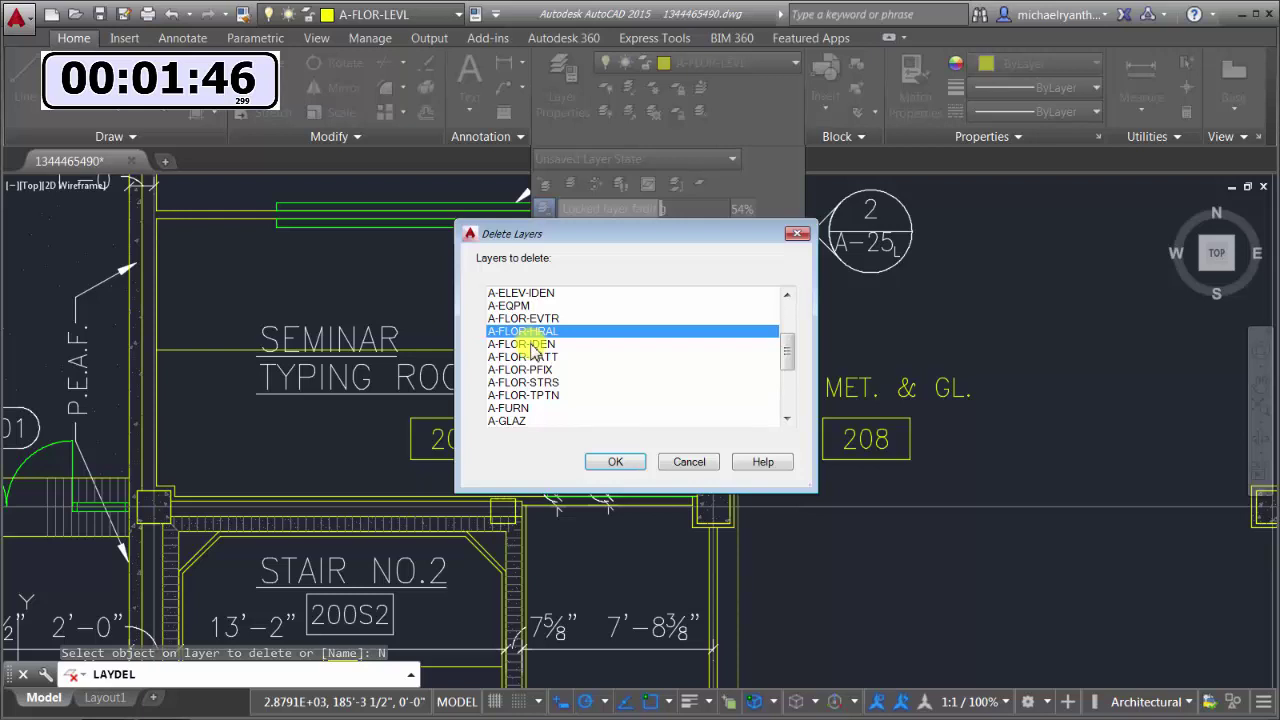
{"action": "left_click", "coordinate": [613, 462]}
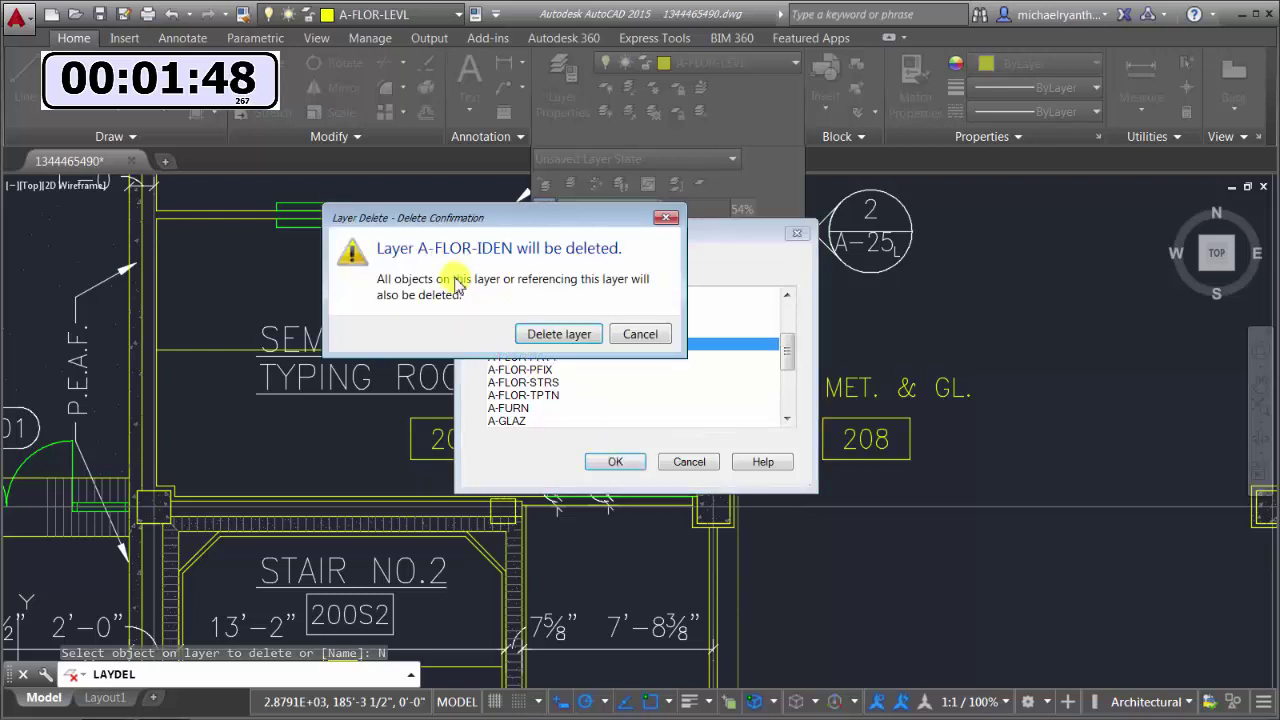
{"action": "left_click", "coordinate": [552, 334]}
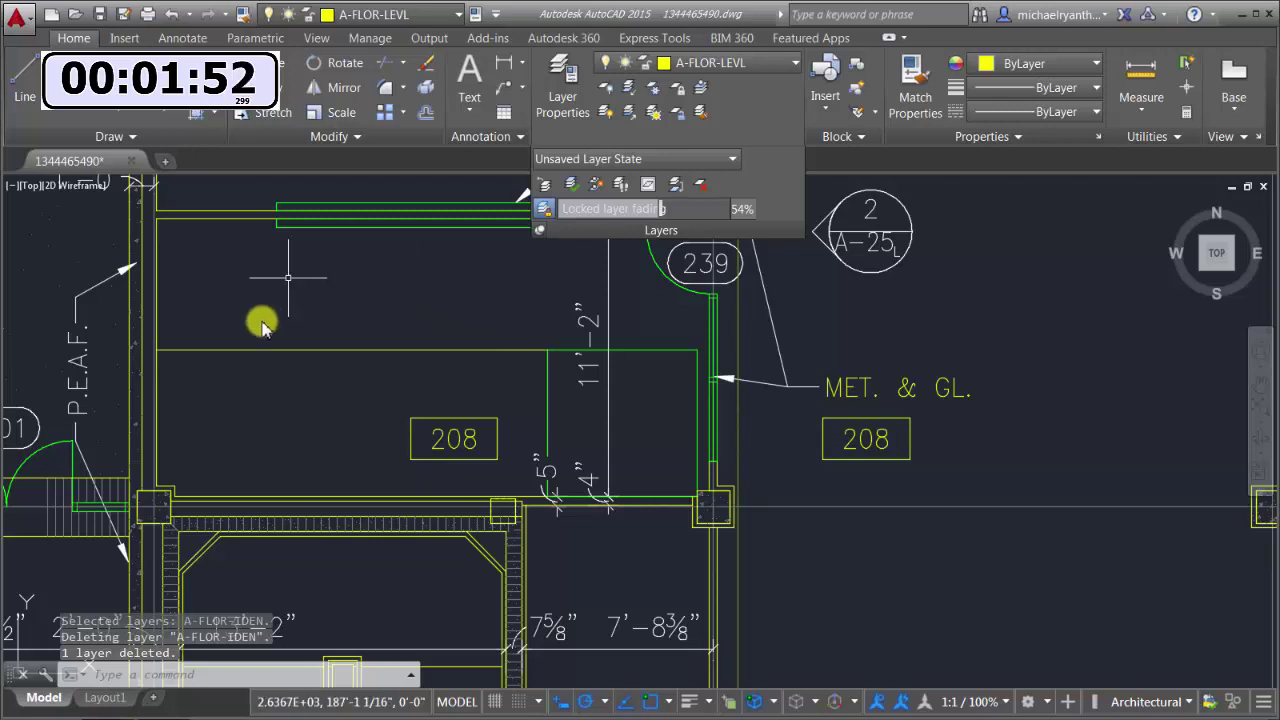
- Freeze layer A-COLS-PATT from the layer dropdown
{"action": "left_click", "coordinate": [738, 63]}
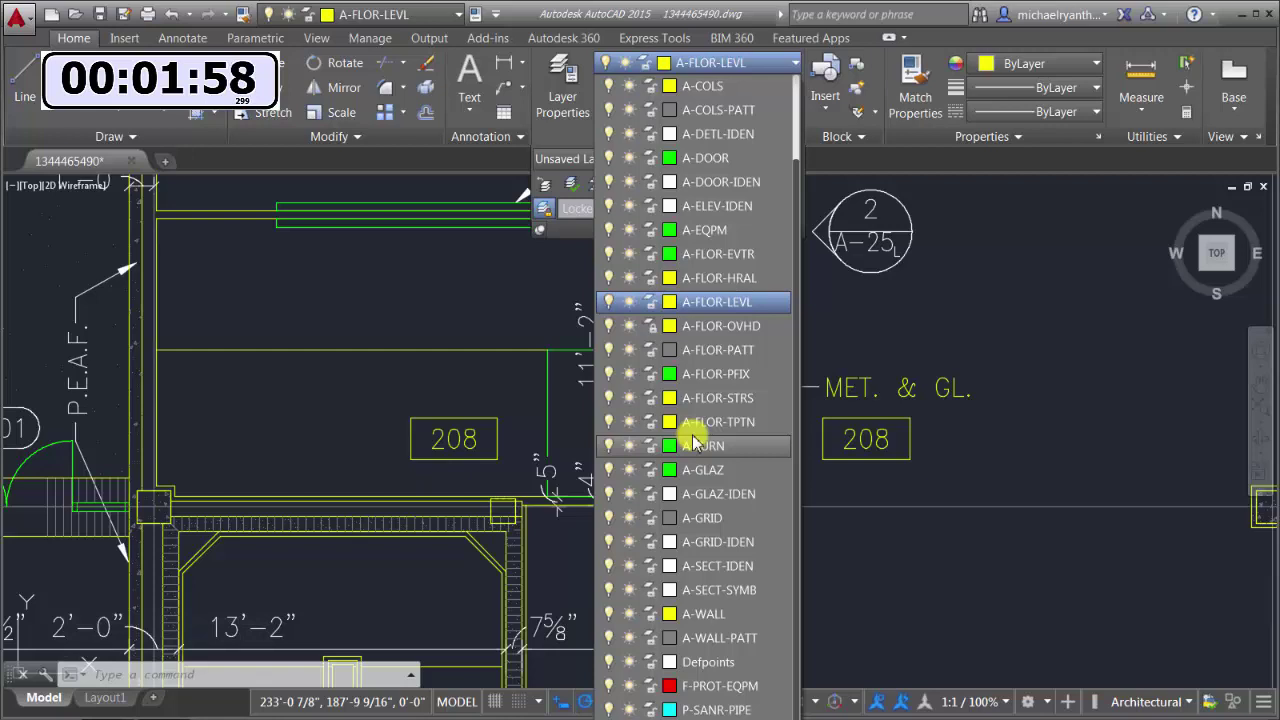
{"action": "left_click", "coordinate": [566, 147]}
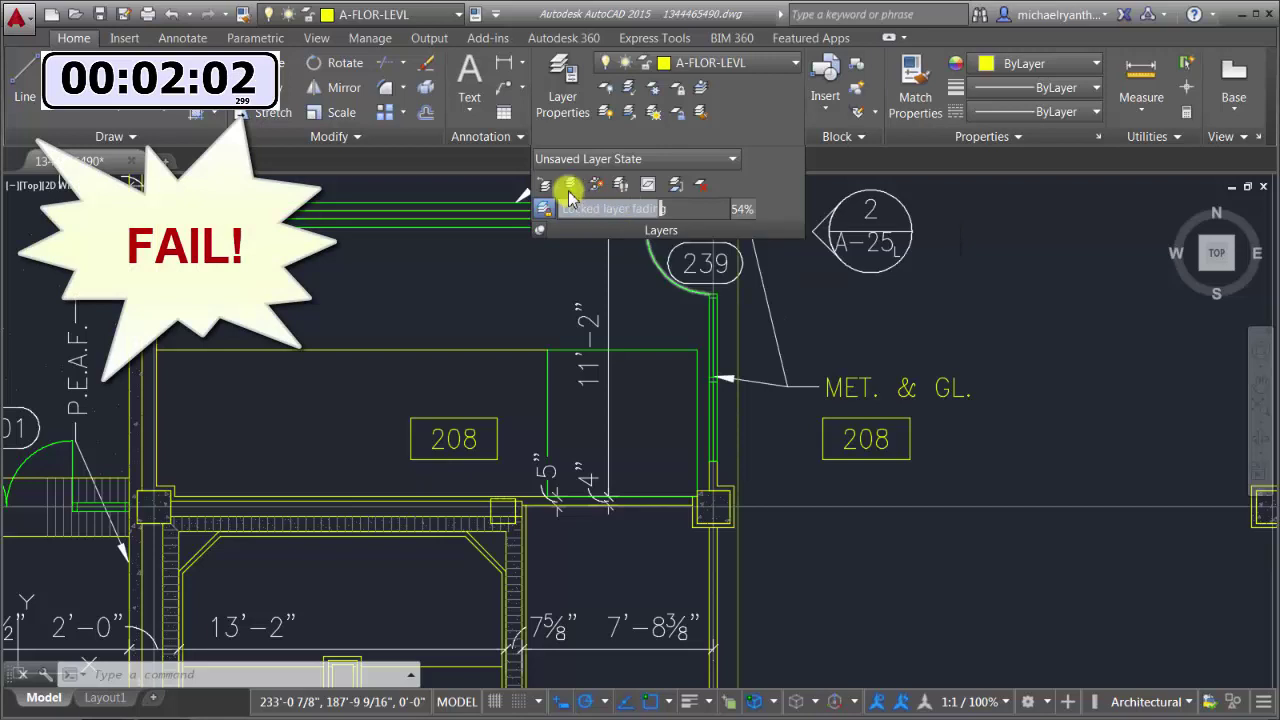
{"action": "left_click", "coordinate": [725, 62]}
{"action": "left_click", "coordinate": [629, 109]}
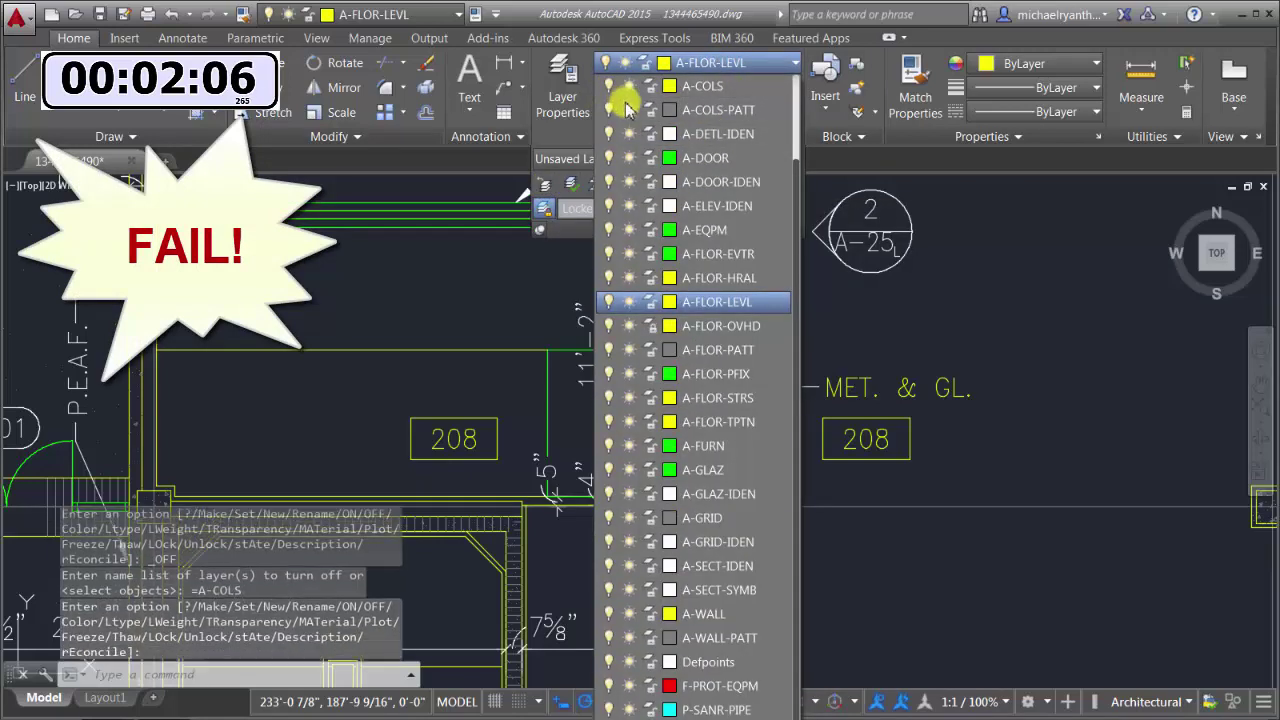
{"action": "left_click", "coordinate": [443, 324]}
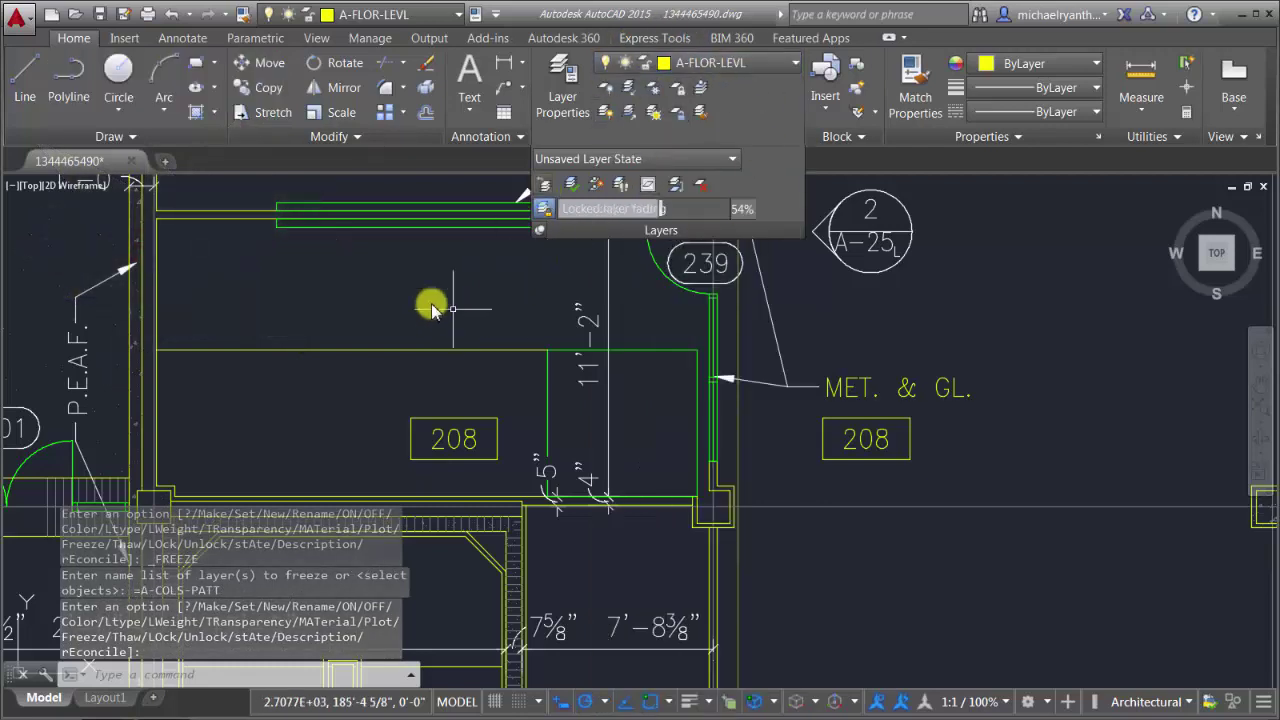
- Draw a short slanted line above room 208, then apply Layer Previous
{"action": "type", "text": "l"}
{"action": "key", "text": "Return"}
{"action": "left_click", "coordinate": [389, 284]}
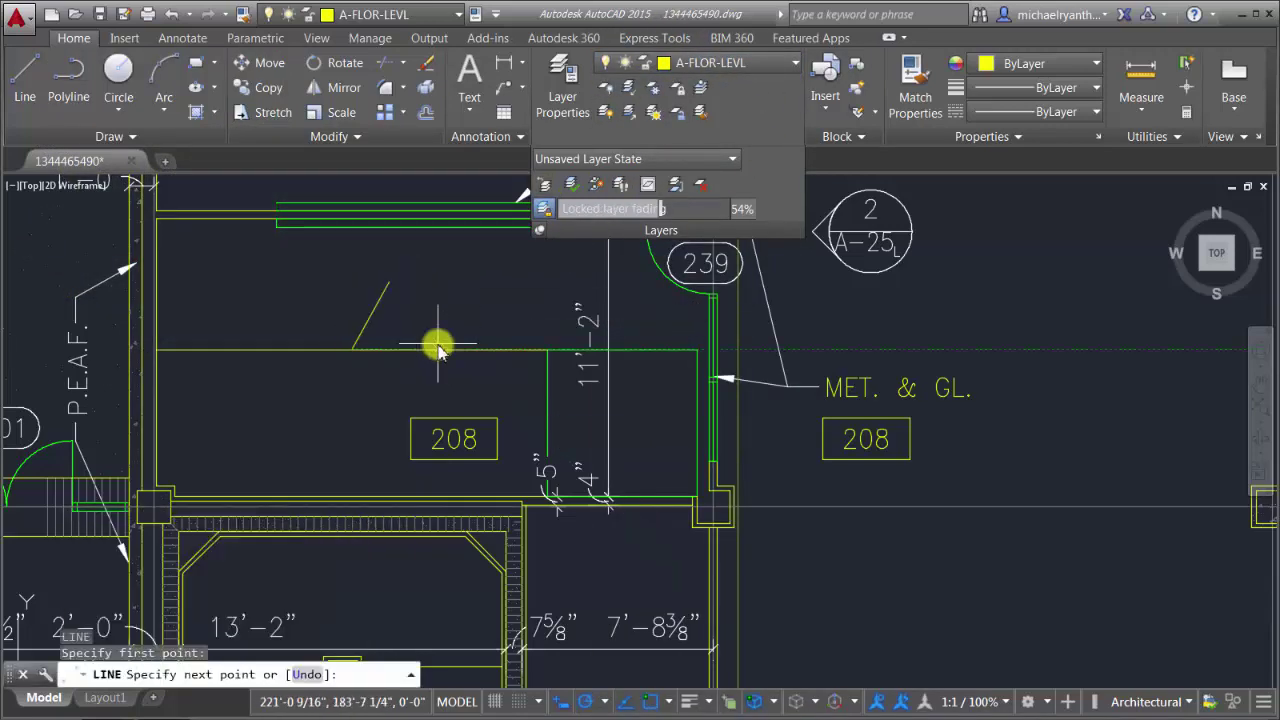
{"action": "left_click", "coordinate": [352, 349]}
{"action": "key", "text": "Return"}
{"action": "left_click", "coordinate": [540, 186]}
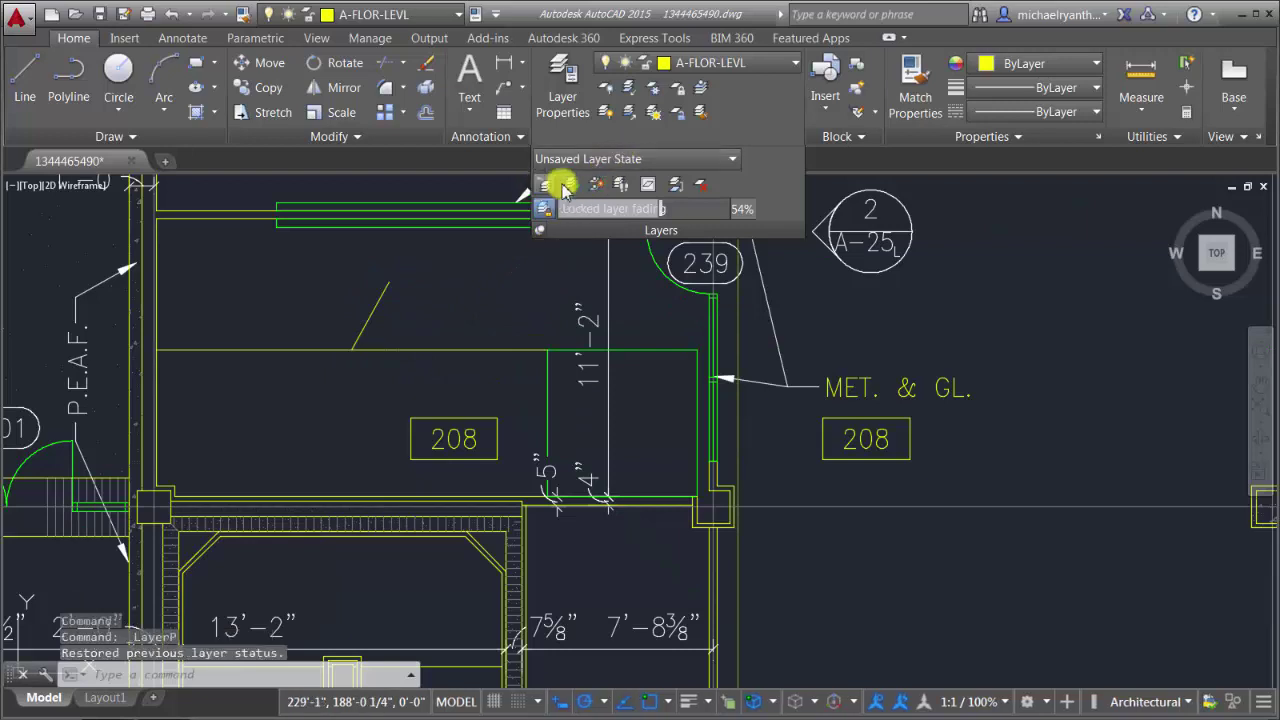
- Restore the previous layer settings and confirm A-FLOR-LEVL is still the current layer
{"action": "left_click", "coordinate": [655, 62]}
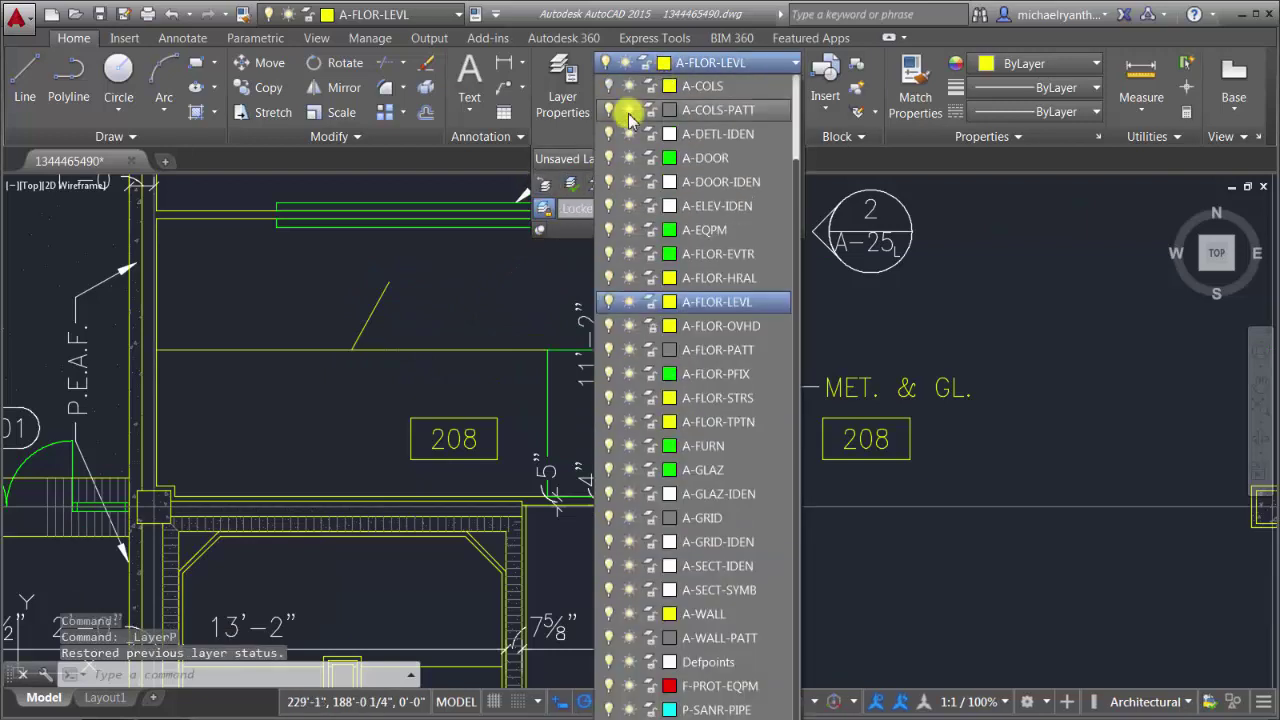
{"action": "left_click", "coordinate": [545, 190]}
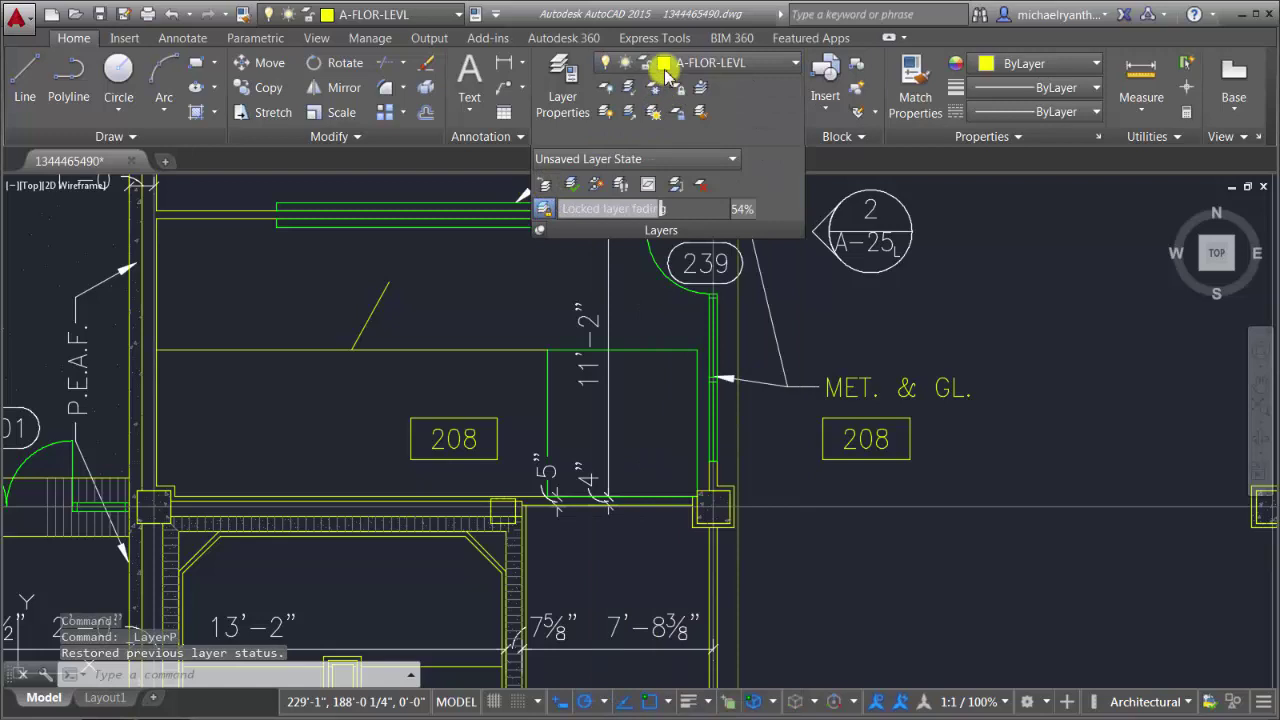
{"action": "left_click", "coordinate": [603, 62]}
{"action": "left_click", "coordinate": [530, 267]}
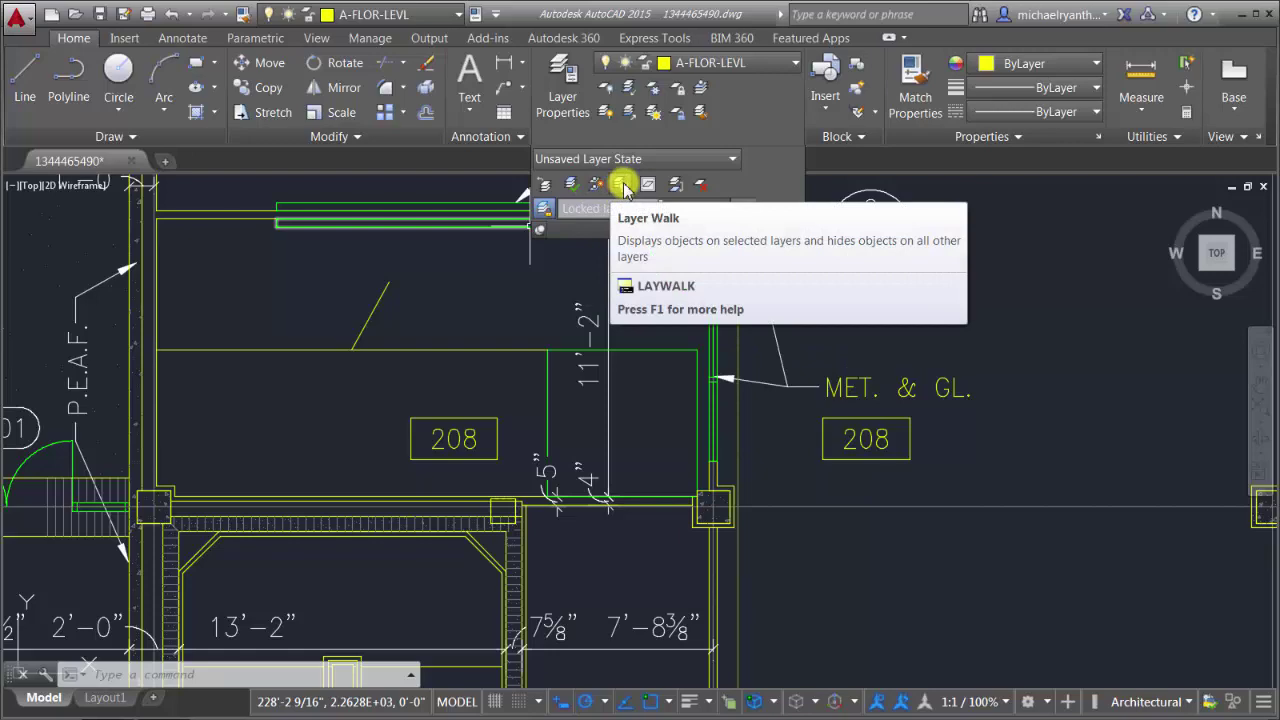
- Briefly open and exit Layer Walk, then zoom and pan the floor plan
{"action": "left_click", "coordinate": [622, 186]}
{"action": "left_click_drag", "start_coordinate": [675, 258], "coordinate": [533, 255]}
{"action": "left_click", "coordinate": [631, 467]}
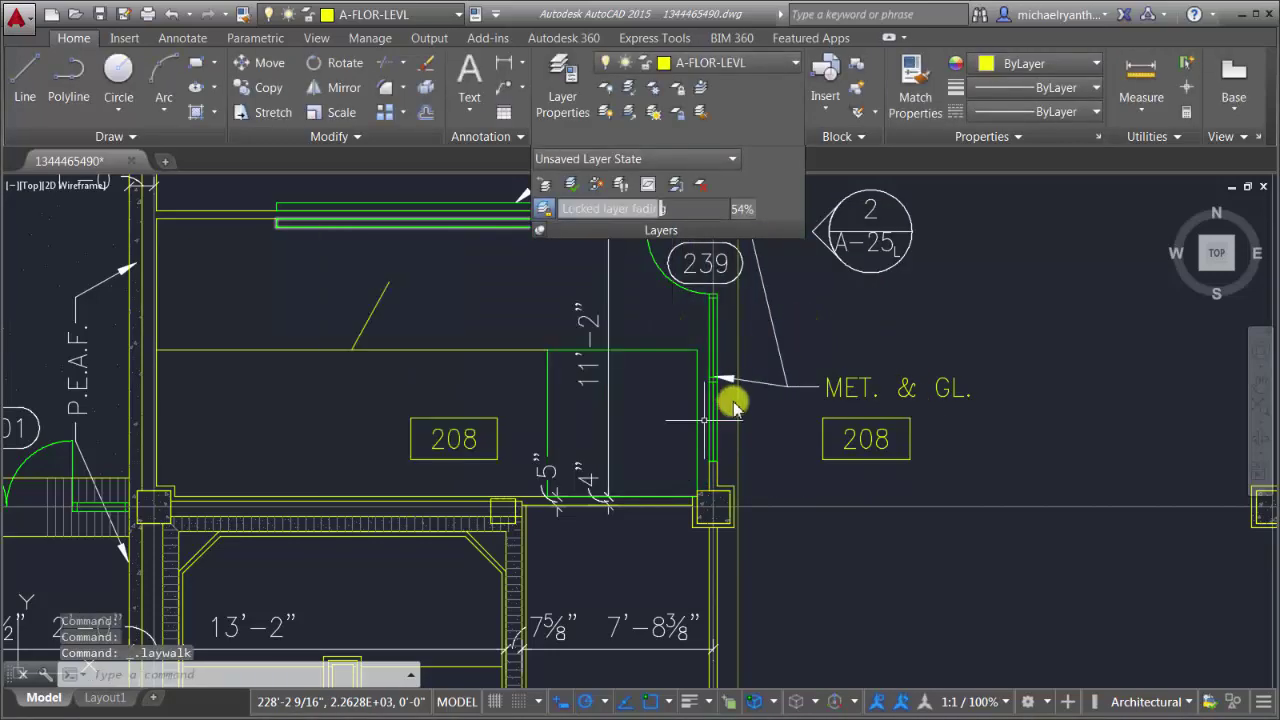
{"action": "scroll", "coordinate": [734, 400], "scroll_direction": "down", "scroll_amount": 8}
{"action": "middle_click_drag", "start_coordinate": [748, 375], "coordinate": [813, 279]}
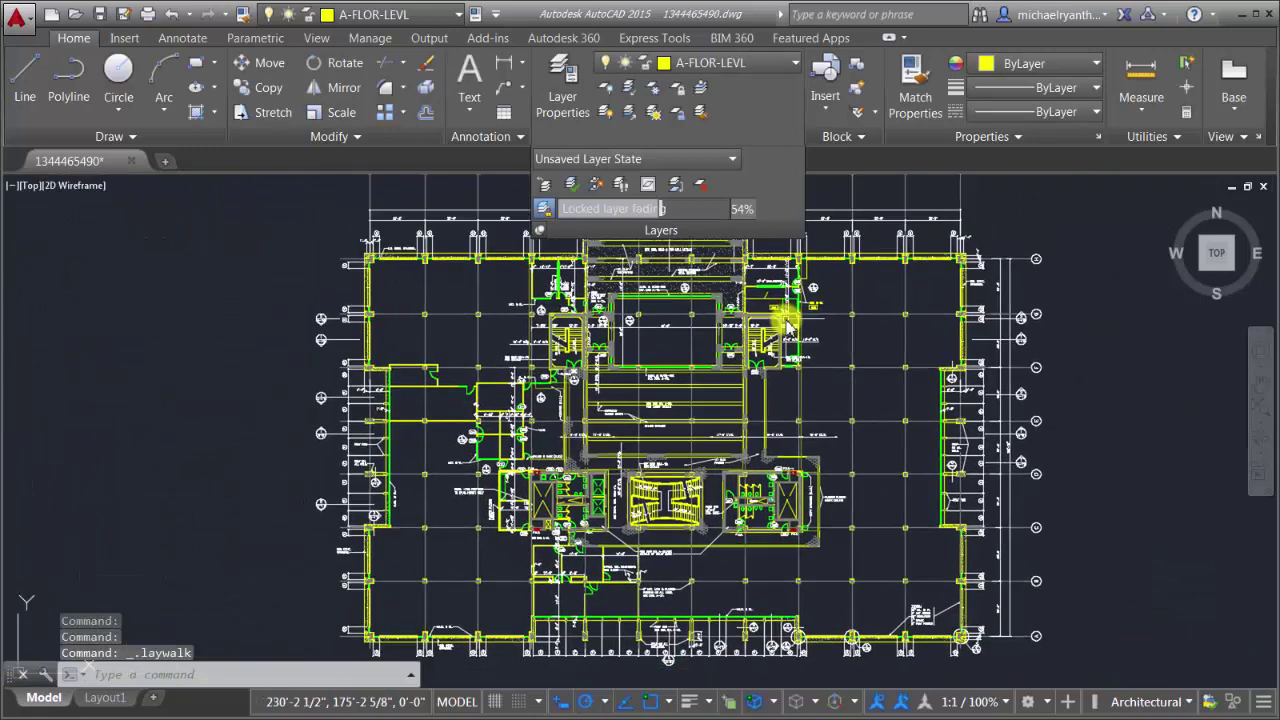
- Reopen Layer Walk, enlarge its list, and preview A-FLOR-EVTR, A-FLOR-HRAL and A-FLOR-OVHD individually
{"action": "left_click", "coordinate": [621, 183]}
{"action": "left_click_drag", "start_coordinate": [471, 246], "coordinate": [310, 224]}
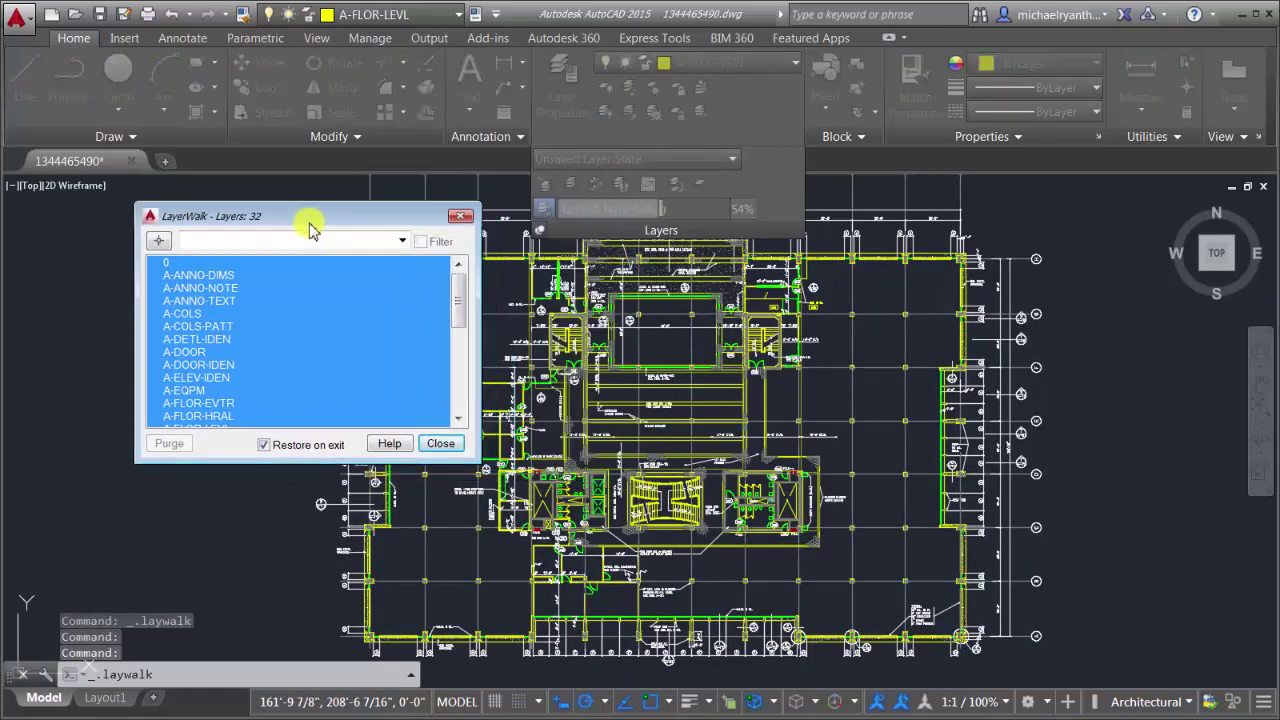
{"action": "left_click_drag", "start_coordinate": [352, 458], "coordinate": [350, 608]}
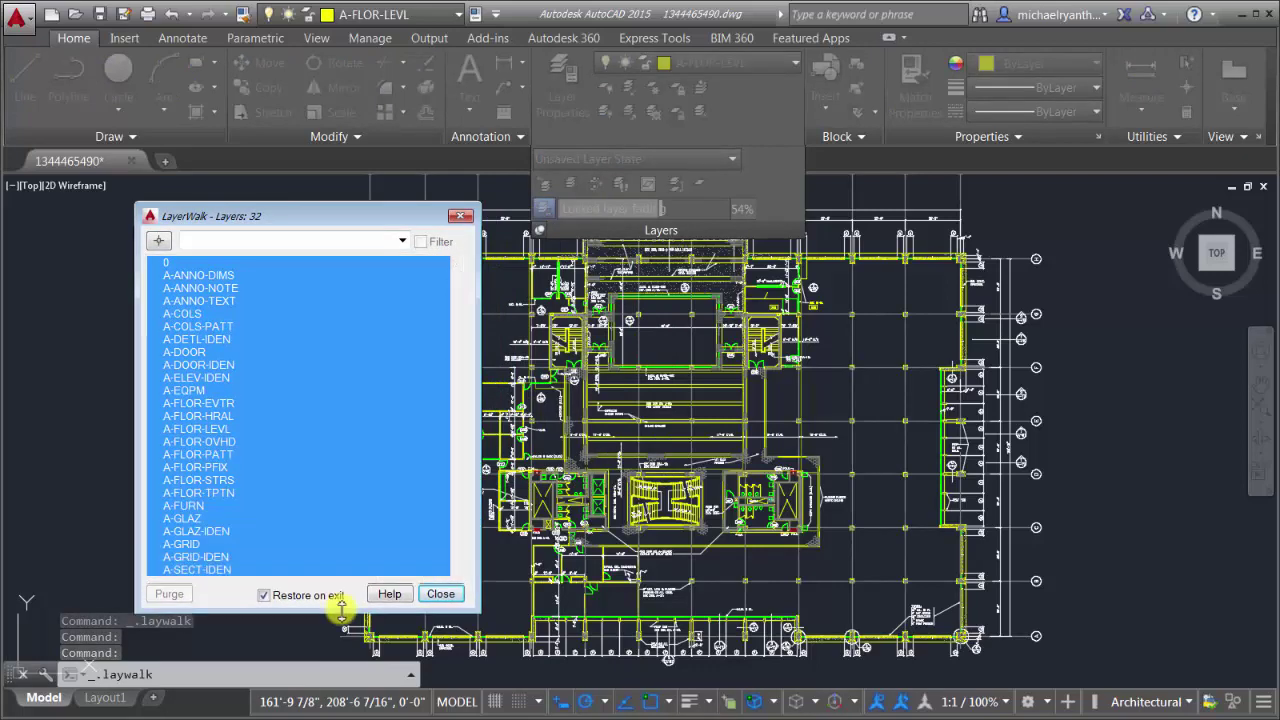
{"action": "left_click", "coordinate": [200, 402]}
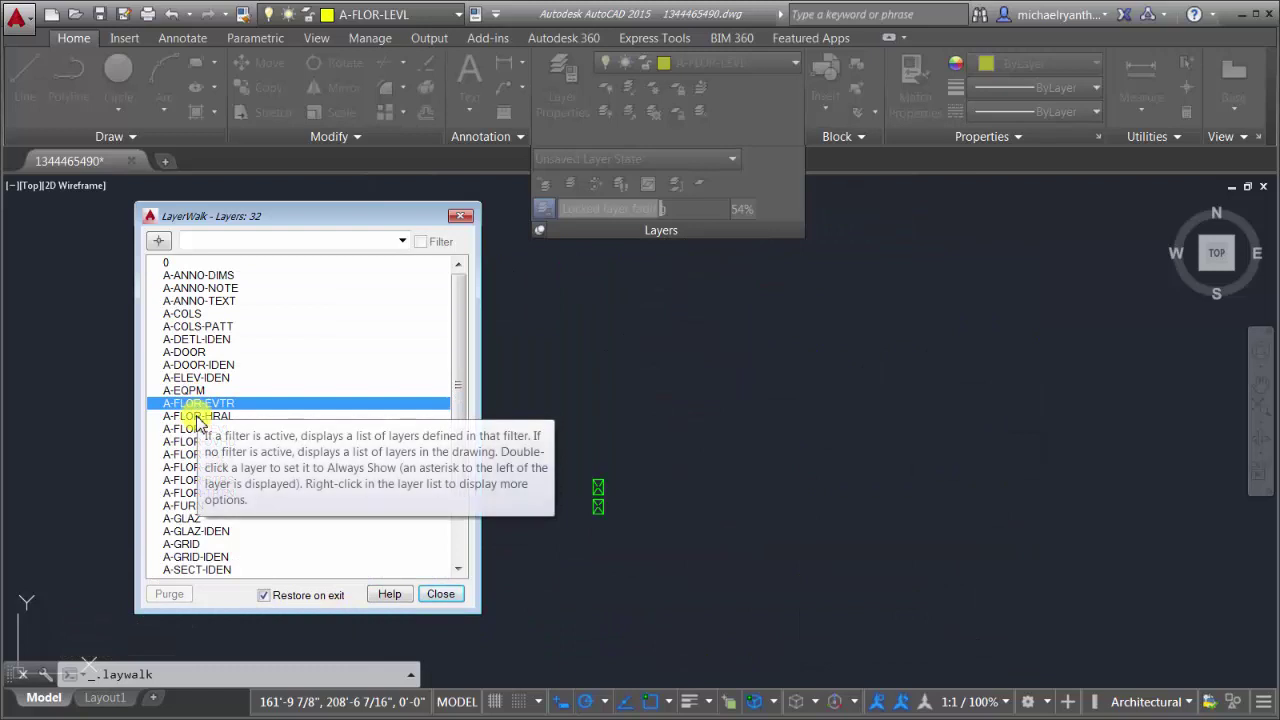
{"action": "left_click", "coordinate": [200, 415]}
{"action": "left_click", "coordinate": [197, 441]}
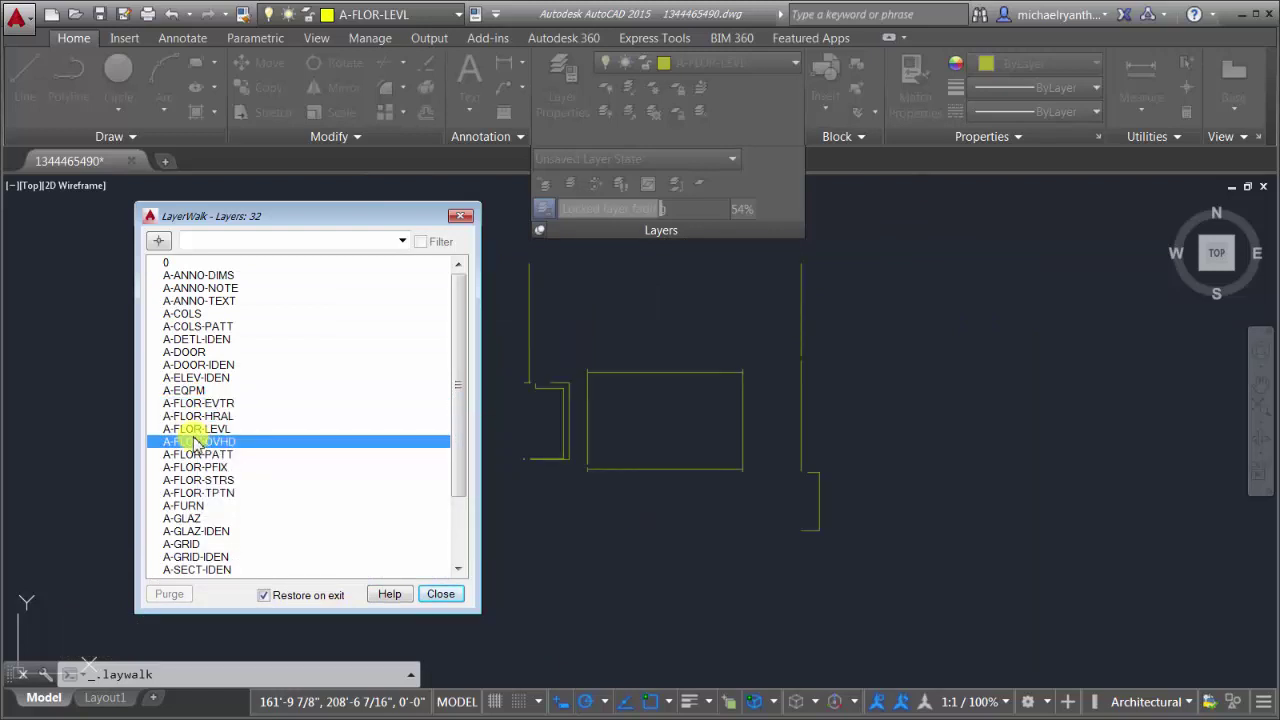
- Preview A-COLS-PATT, A-COLS, A-ANNO-NOTE, A-FLOR-TPTN, then all eight A-FLOR layers, and exit restoring all layers
{"action": "left_click", "coordinate": [197, 327]}
{"action": "left_click", "coordinate": [200, 314]}
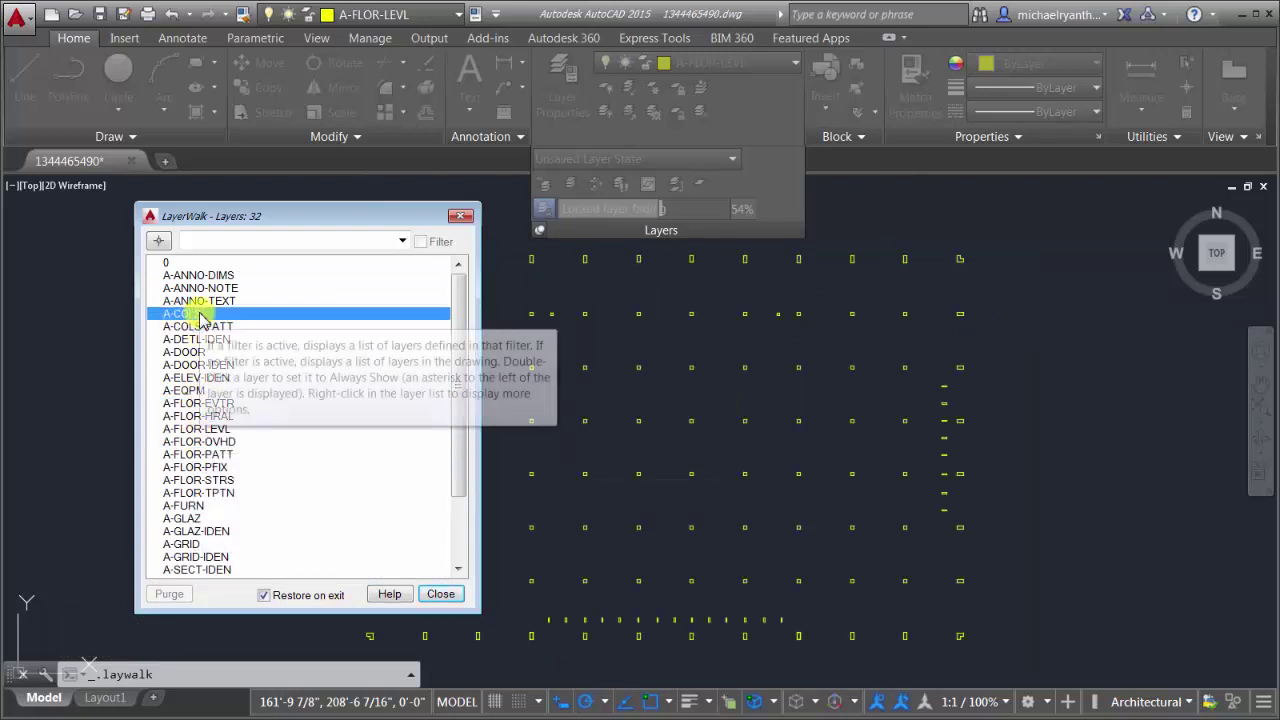
{"action": "left_click", "coordinate": [202, 329]}
{"action": "left_click", "coordinate": [205, 289]}
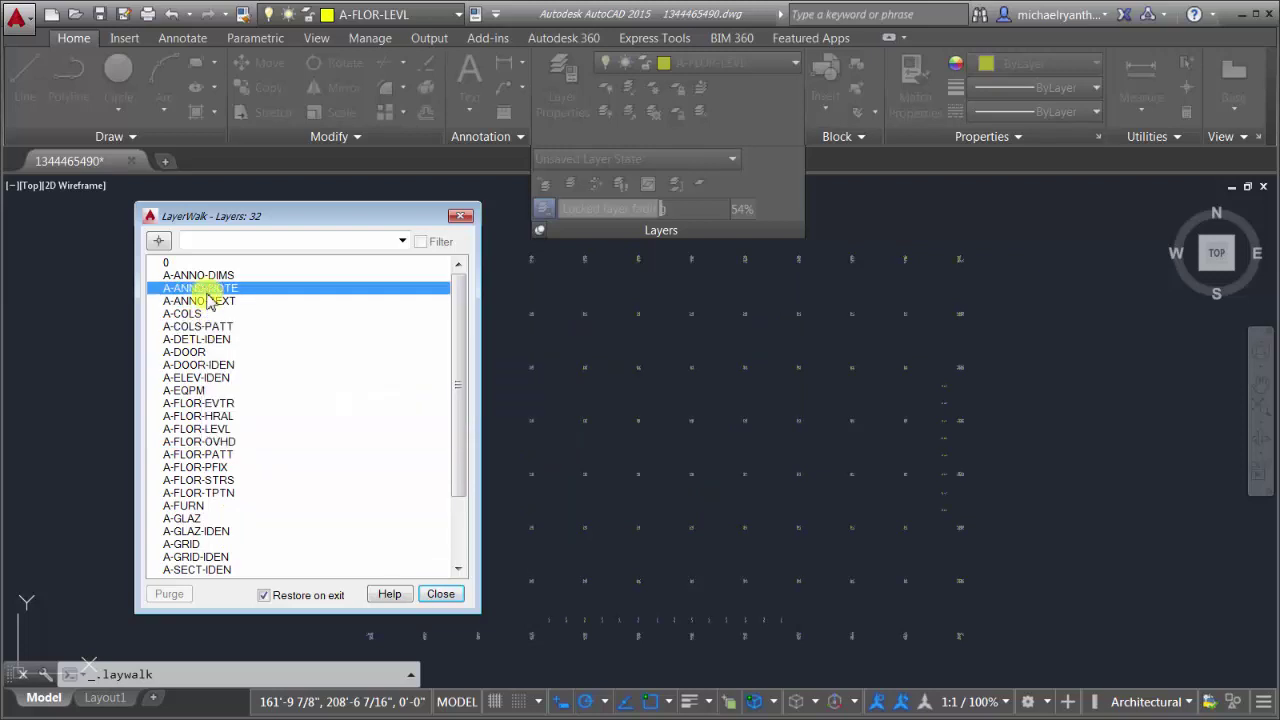
{"action": "left_click", "coordinate": [207, 493]}
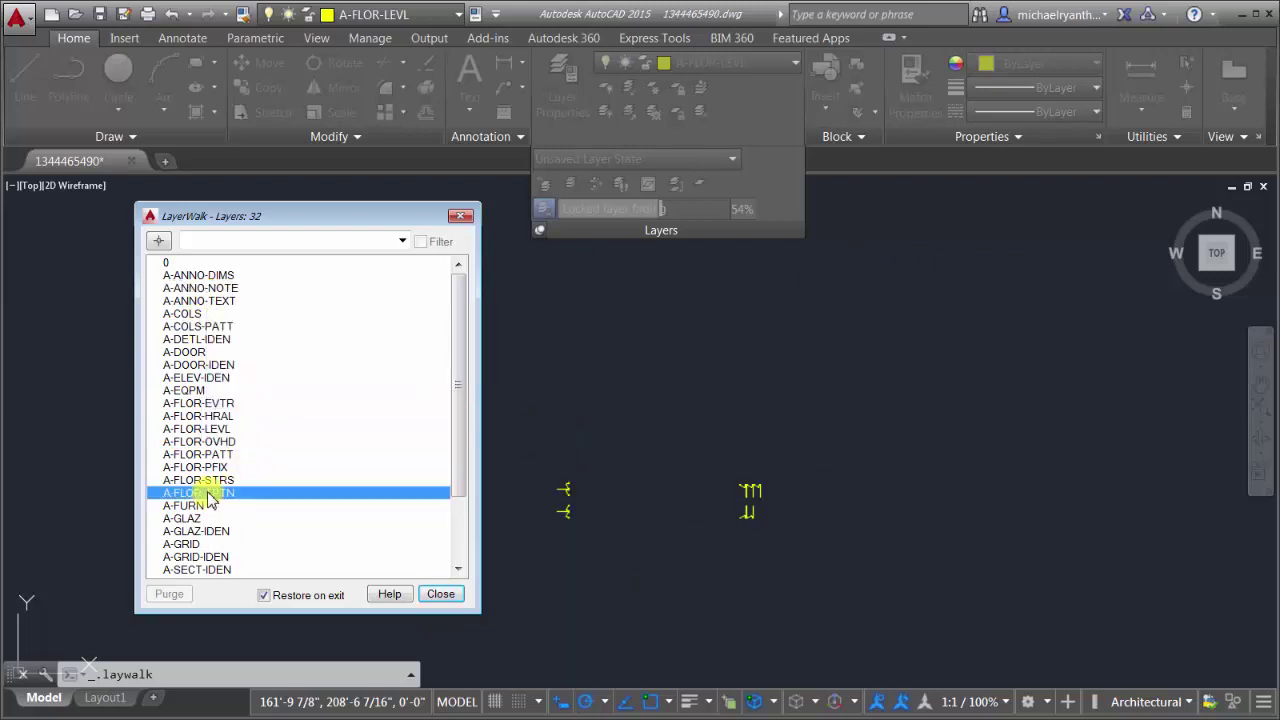
{"action": "left_click", "coordinate": [213, 405], "text": "shift"}
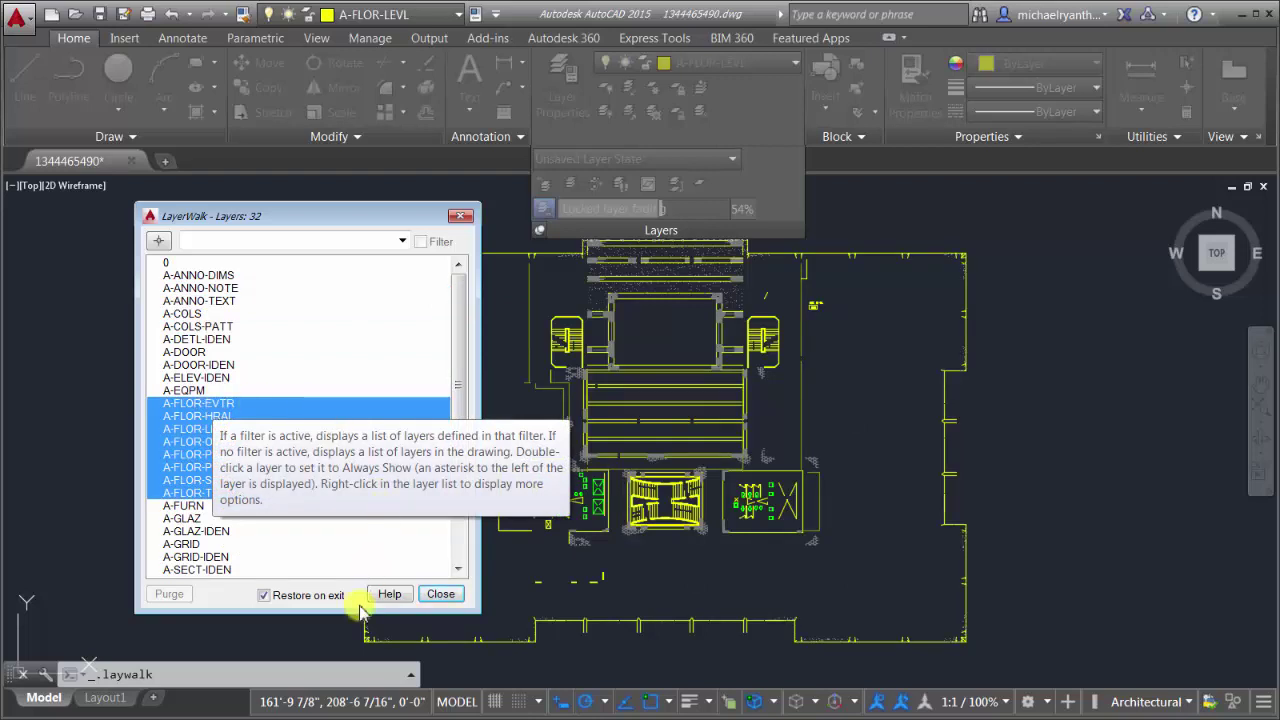
{"action": "left_click", "coordinate": [445, 594]}
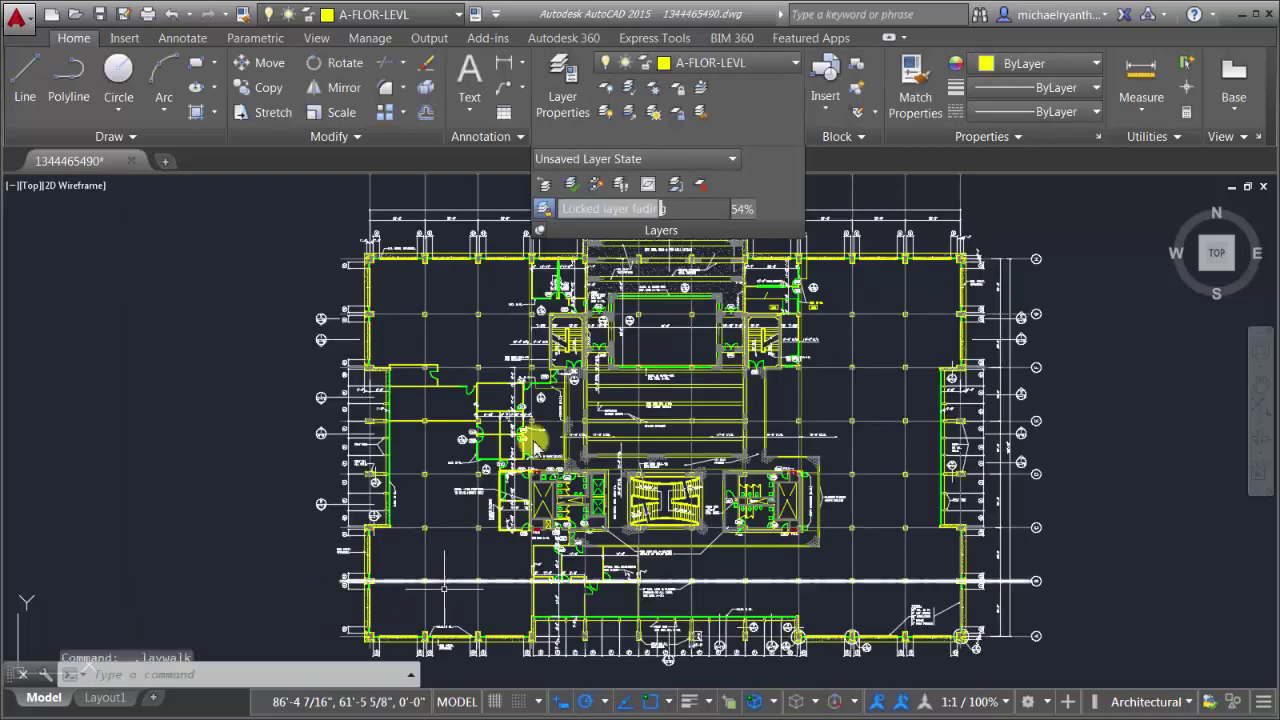
- In Layer Walk, keep A-EQPM through A-FLOR-TPTN visible with Restore on exit unchecked
{"action": "left_click", "coordinate": [620, 187]}
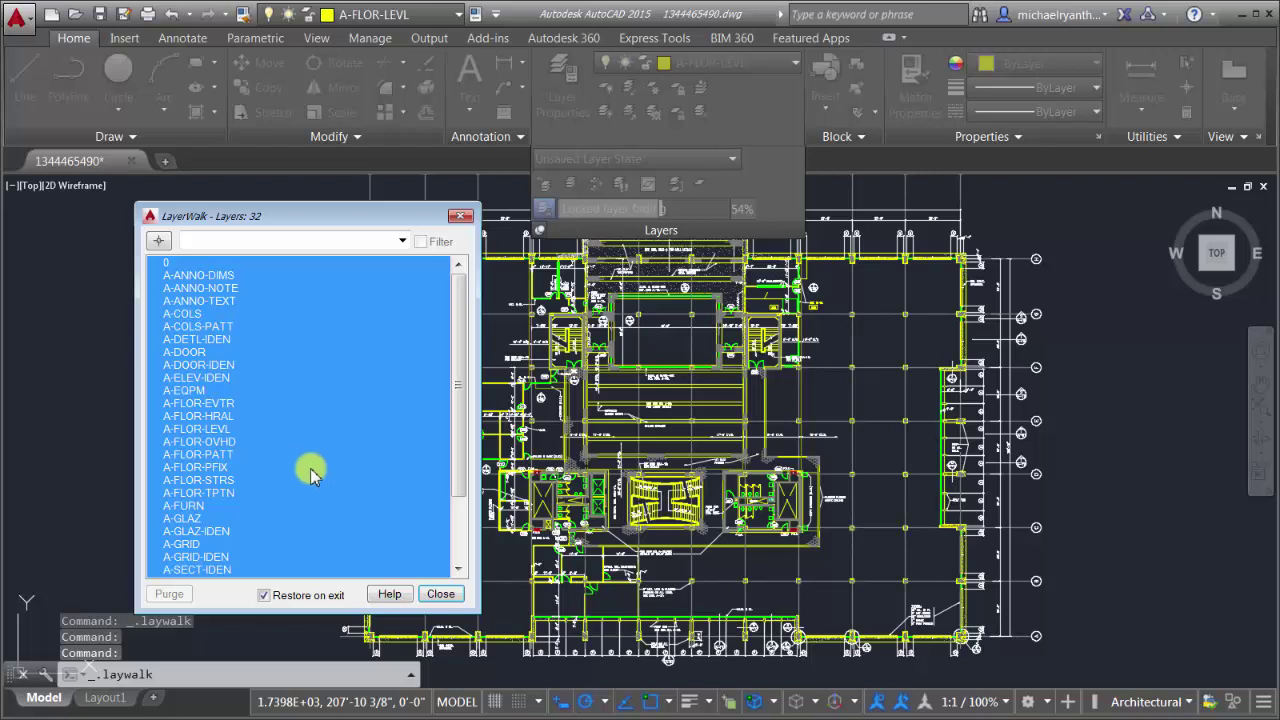
{"action": "left_click", "coordinate": [203, 405]}
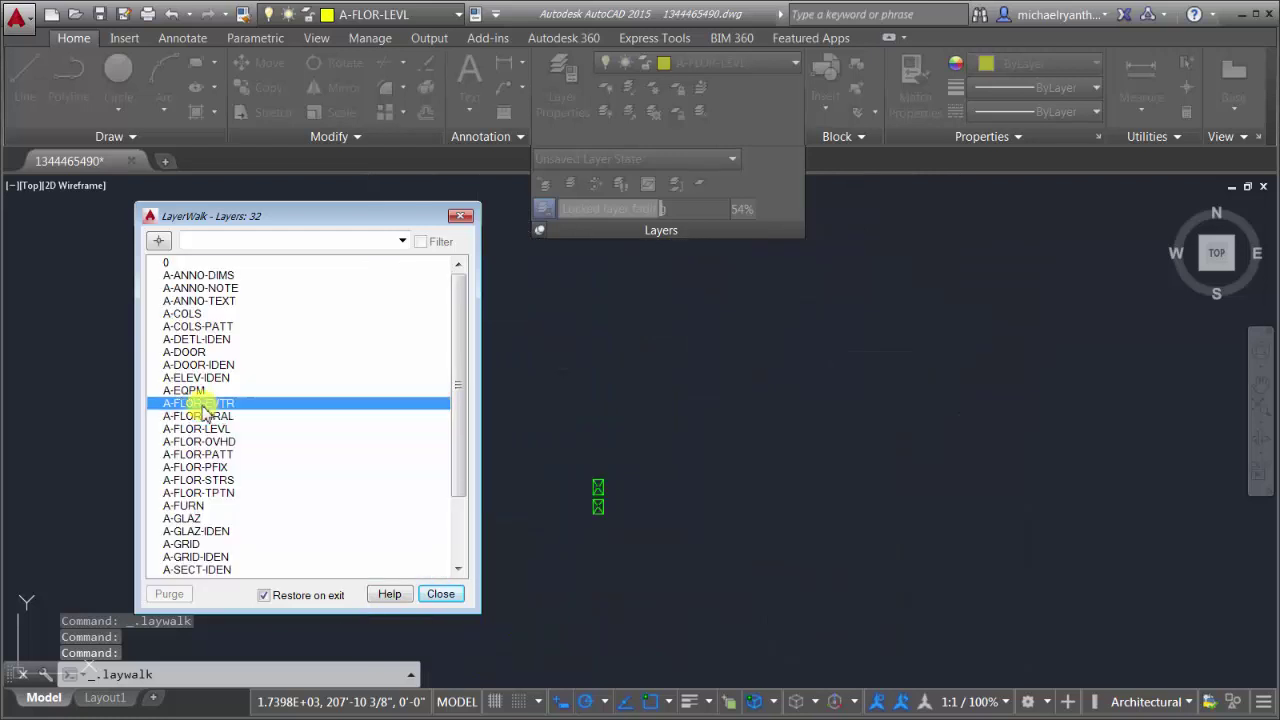
{"action": "left_click", "coordinate": [196, 391]}
{"action": "left_click", "coordinate": [207, 493], "text": "shift"}
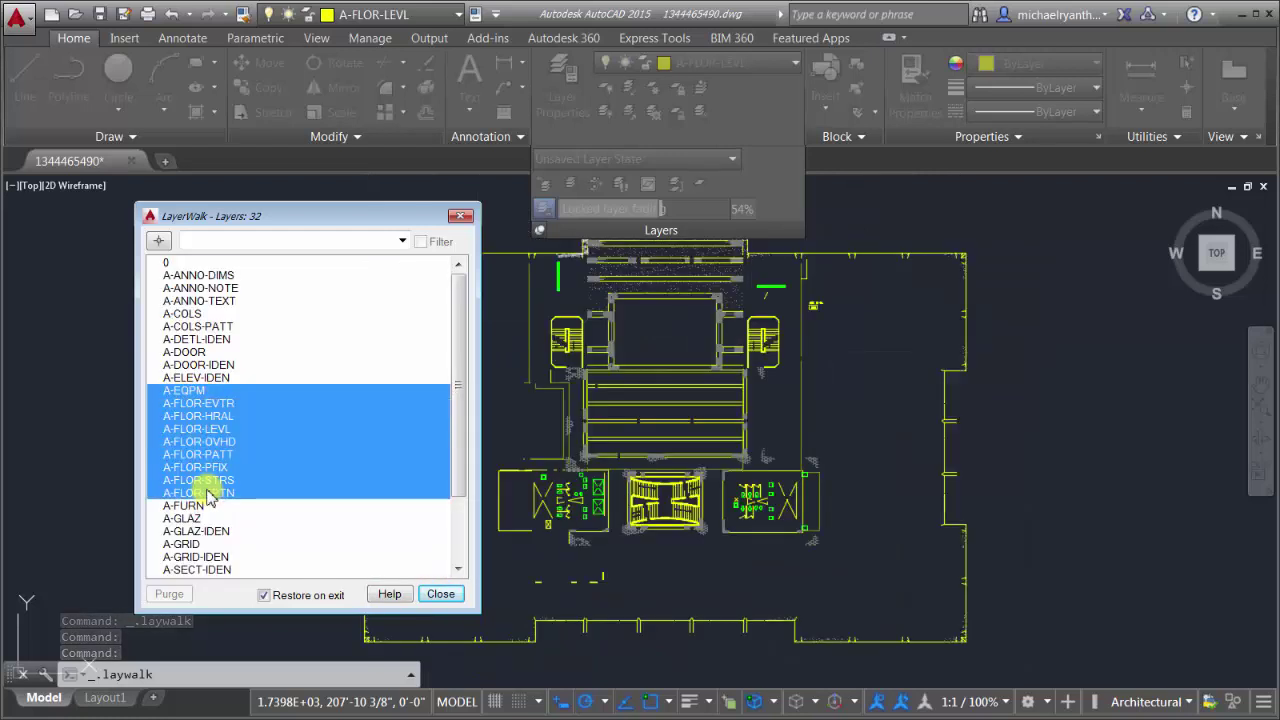
{"action": "left_click", "coordinate": [264, 596]}
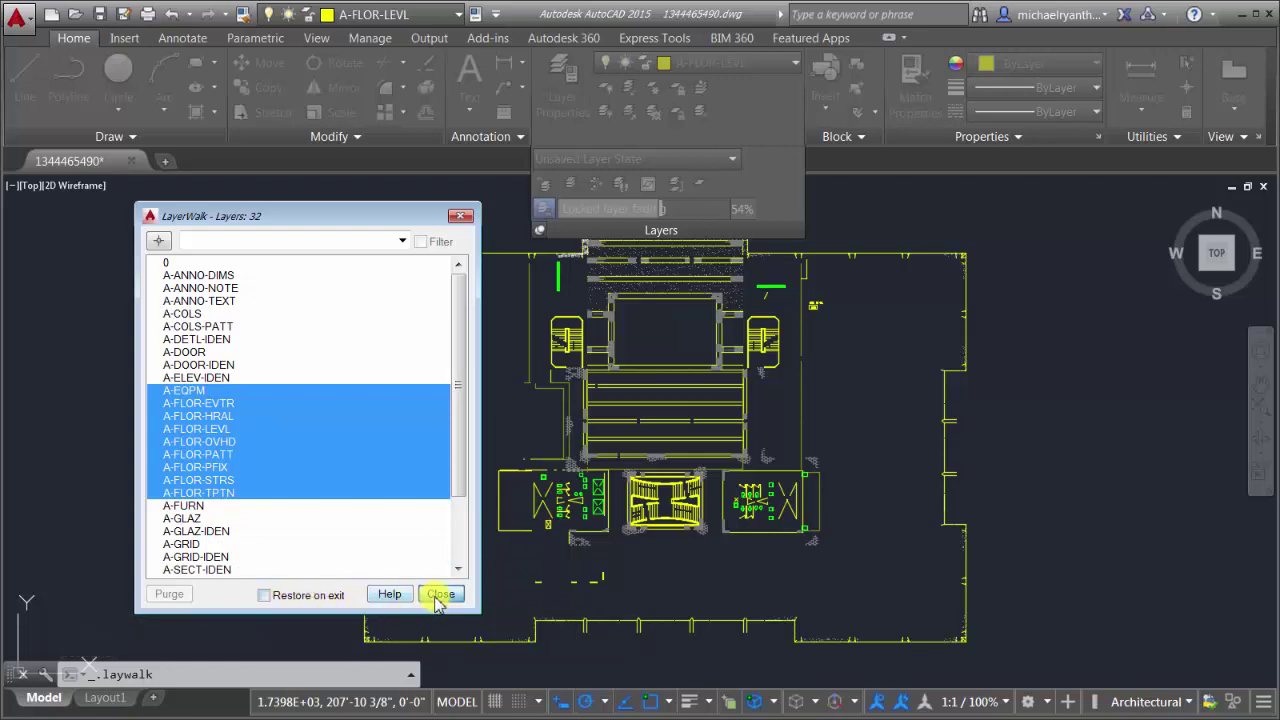
{"action": "left_click", "coordinate": [440, 595]}
{"action": "left_click", "coordinate": [577, 352]}
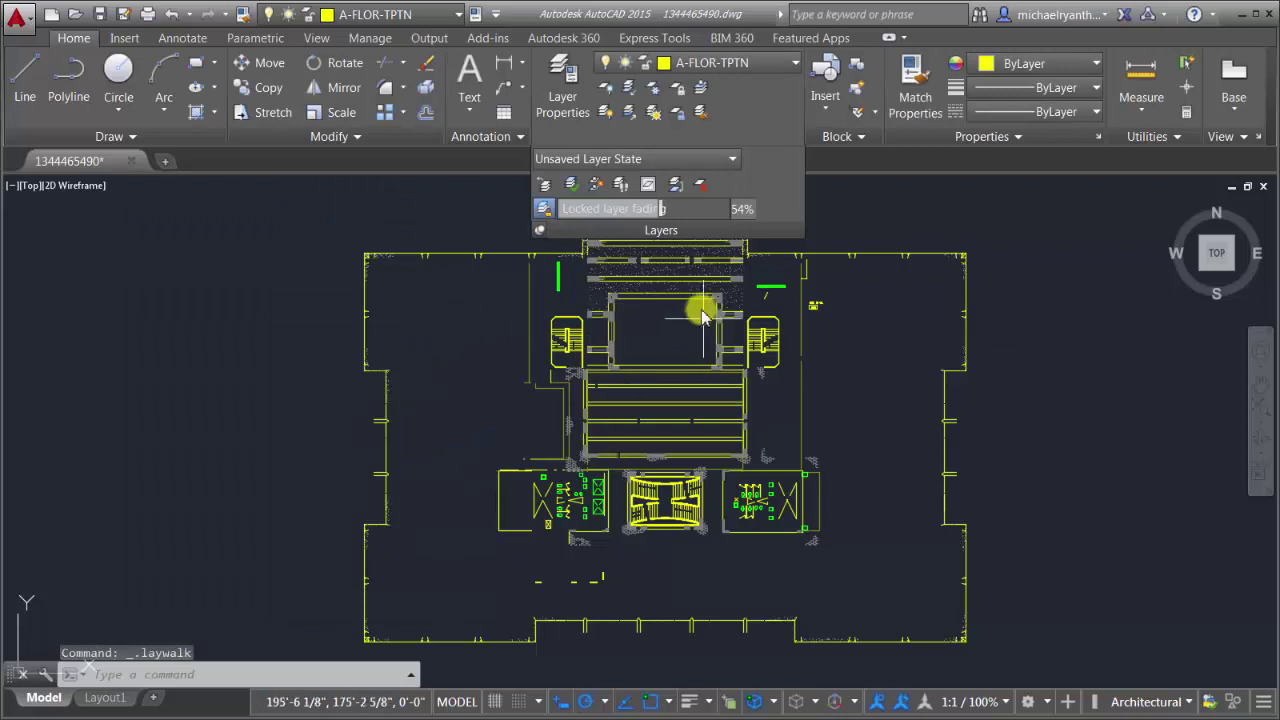
- Reopen Layer Walk, preview A-WALL and P-SANR-PIPE, then isolate A-EQPM
{"action": "left_click", "coordinate": [620, 185]}
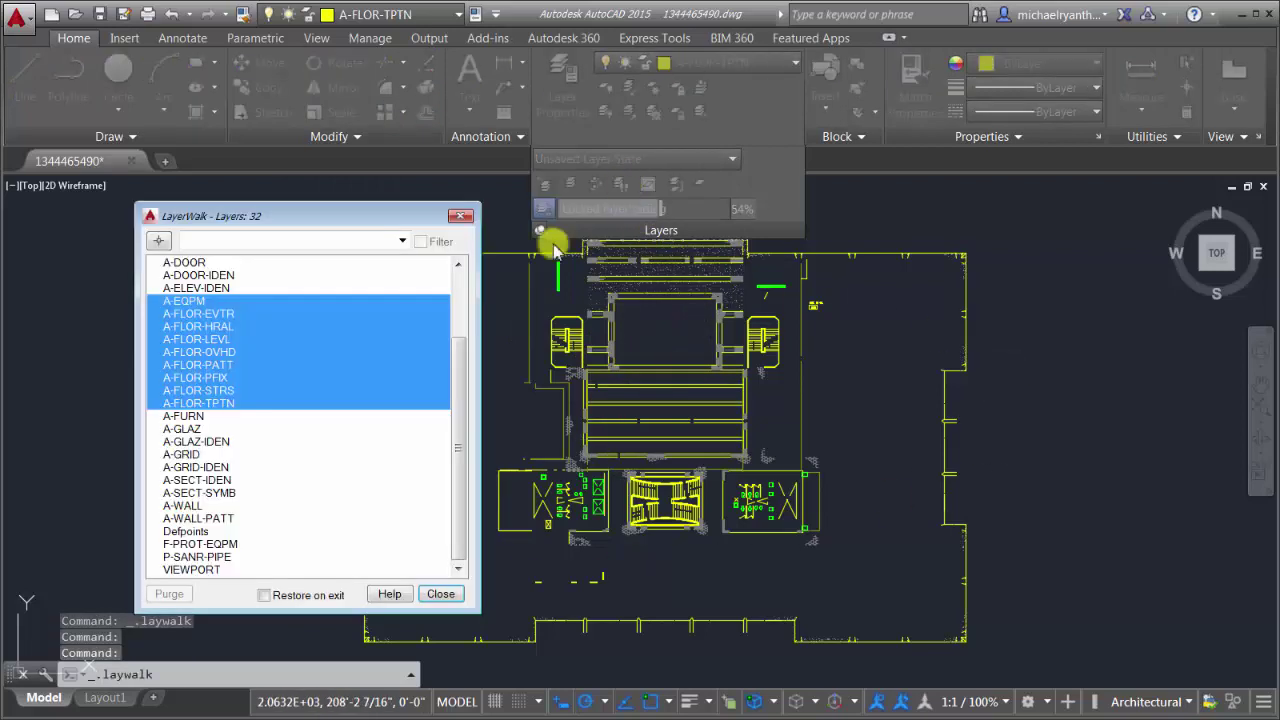
{"action": "left_click", "coordinate": [251, 506]}
{"action": "left_click", "coordinate": [200, 557]}
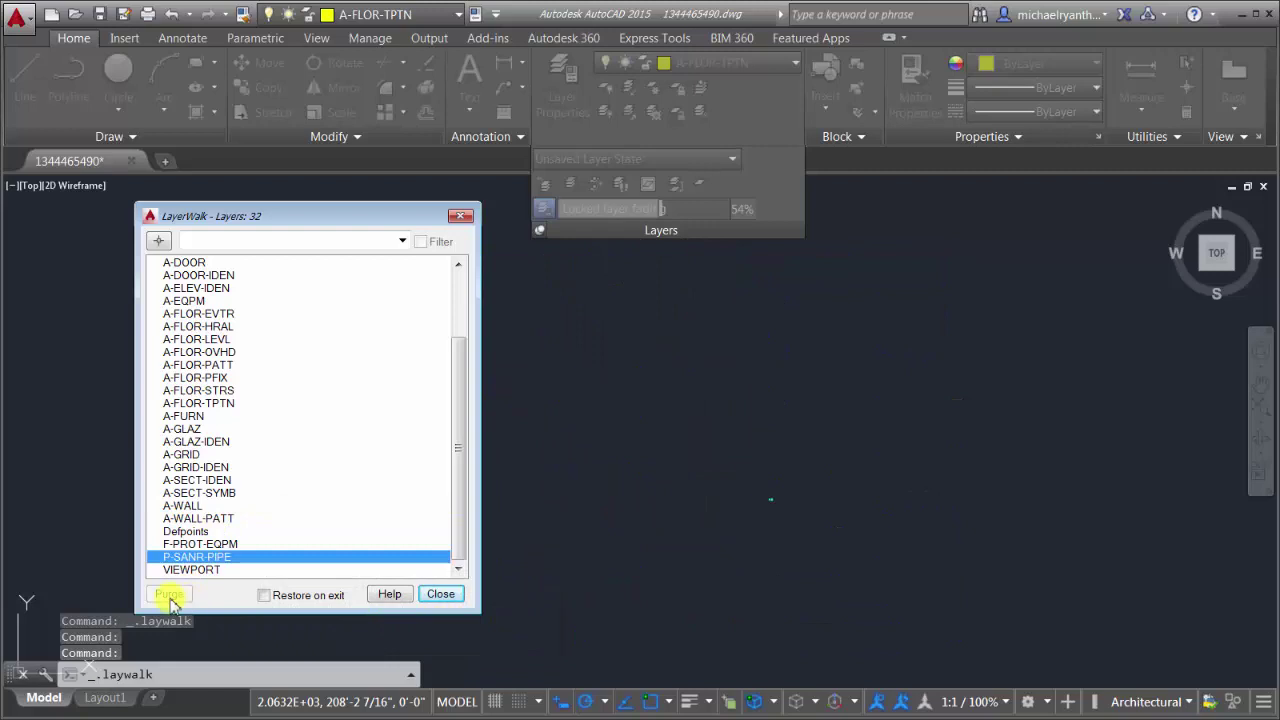
{"action": "left_click", "coordinate": [186, 302]}
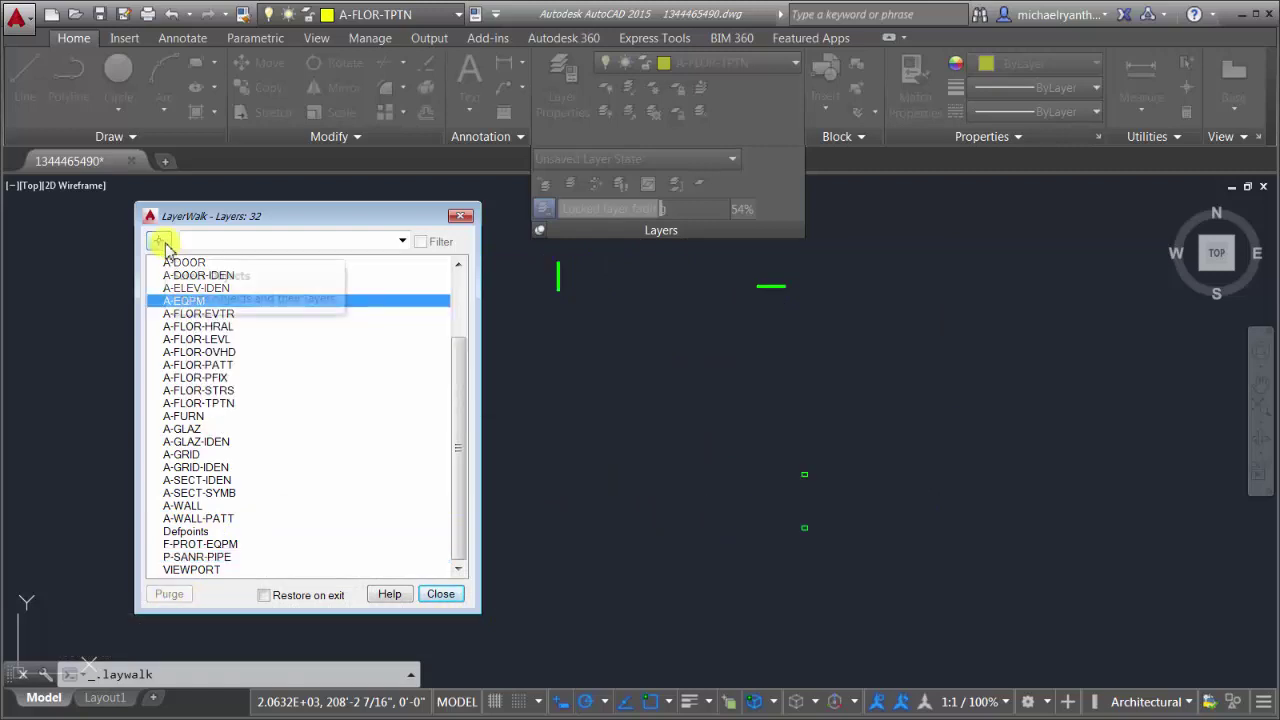
- Inspect A-EQPM in Layer Walk, showing 12 entities, then apply Hold Selection to it
{"action": "right_click", "coordinate": [185, 302]}
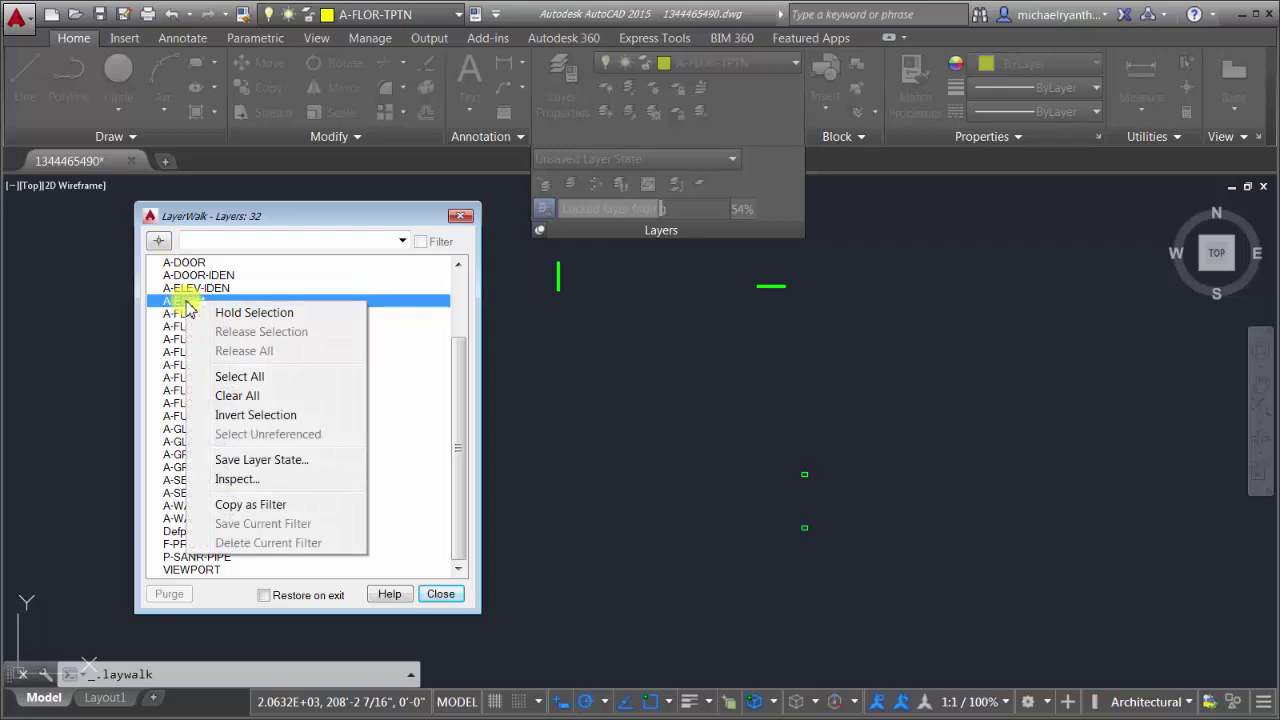
{"action": "left_click", "coordinate": [240, 480]}
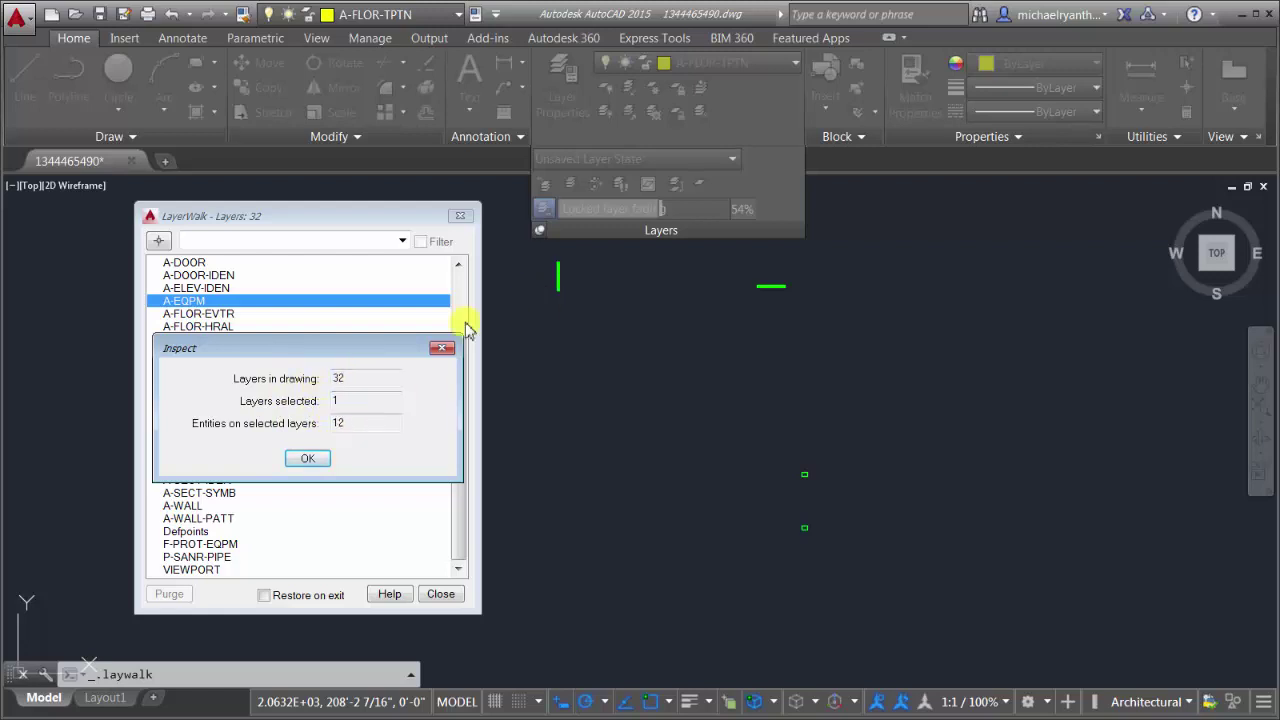
{"action": "left_click", "coordinate": [307, 459]}
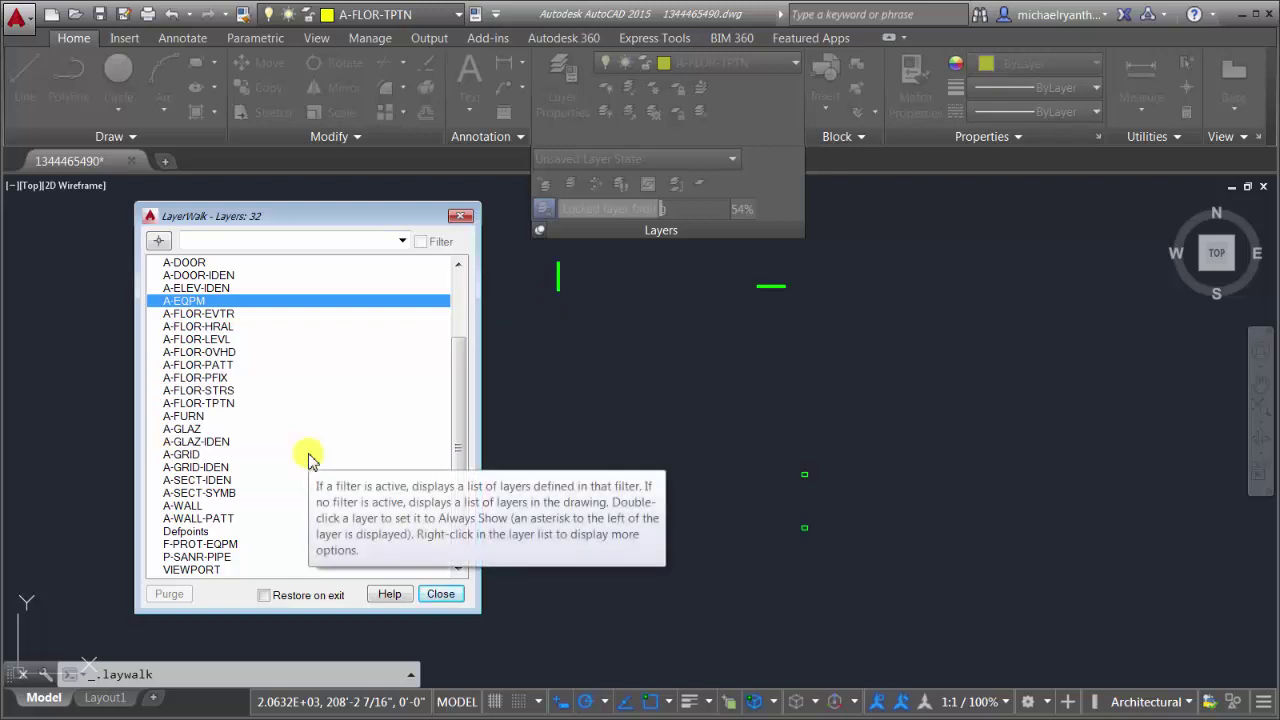
{"action": "right_click", "coordinate": [196, 300]}
{"action": "left_click", "coordinate": [232, 306]}
- Preview layers by dragging, then exit Layer Walk keeping A-DOOR through A-EQPM visible
{"action": "left_click_drag", "start_coordinate": [226, 383], "coordinate": [177, 298]}
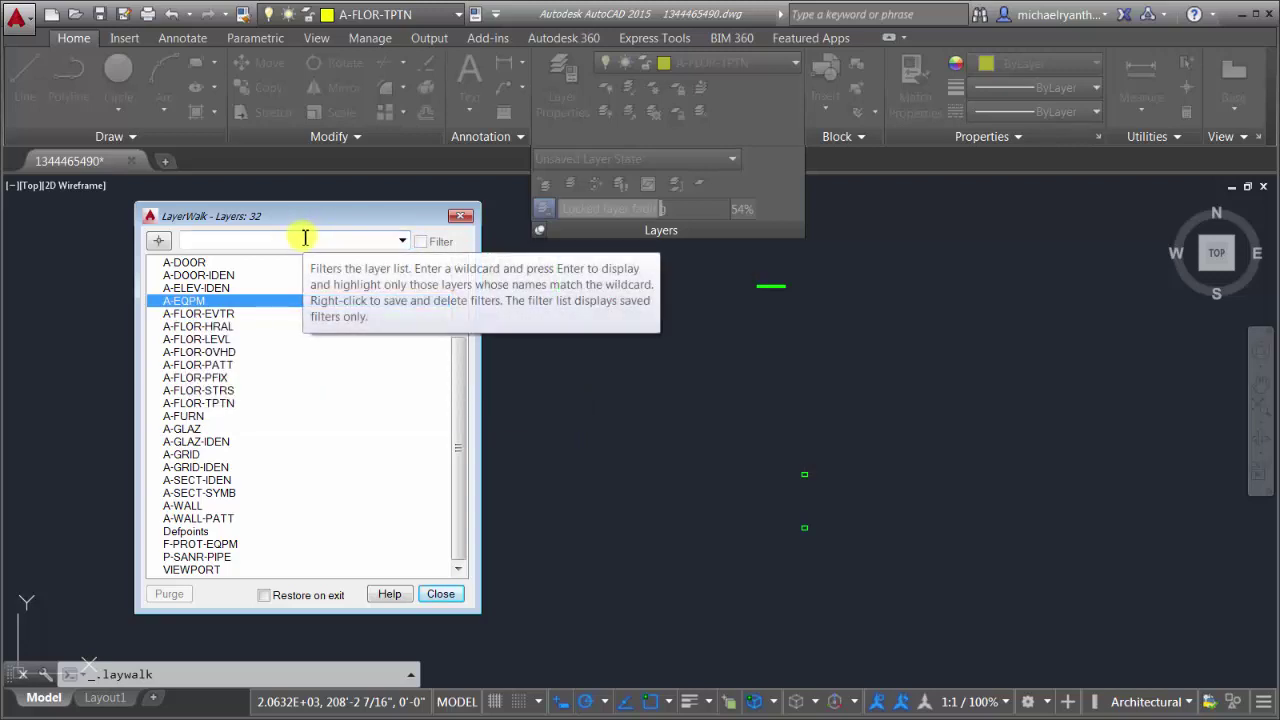
{"action": "mouse_move", "coordinate": [222, 262]}
{"action": "left_mouse_down"}
{"action": "mouse_move", "coordinate": [222, 275]}
{"action": "mouse_move", "coordinate": [184, 289]}
{"action": "mouse_move", "coordinate": [208, 301]}
{"action": "left_mouse_up"}
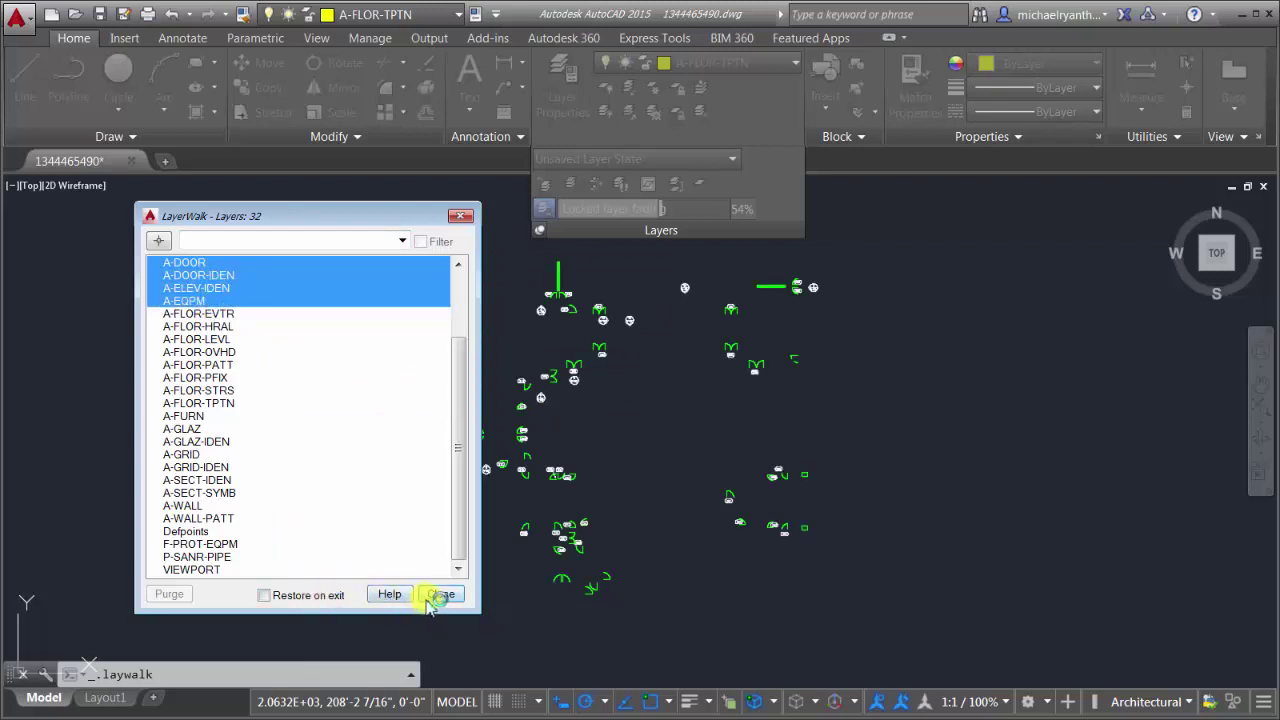
{"action": "left_click", "coordinate": [430, 597]}
{"action": "left_click", "coordinate": [679, 341]}
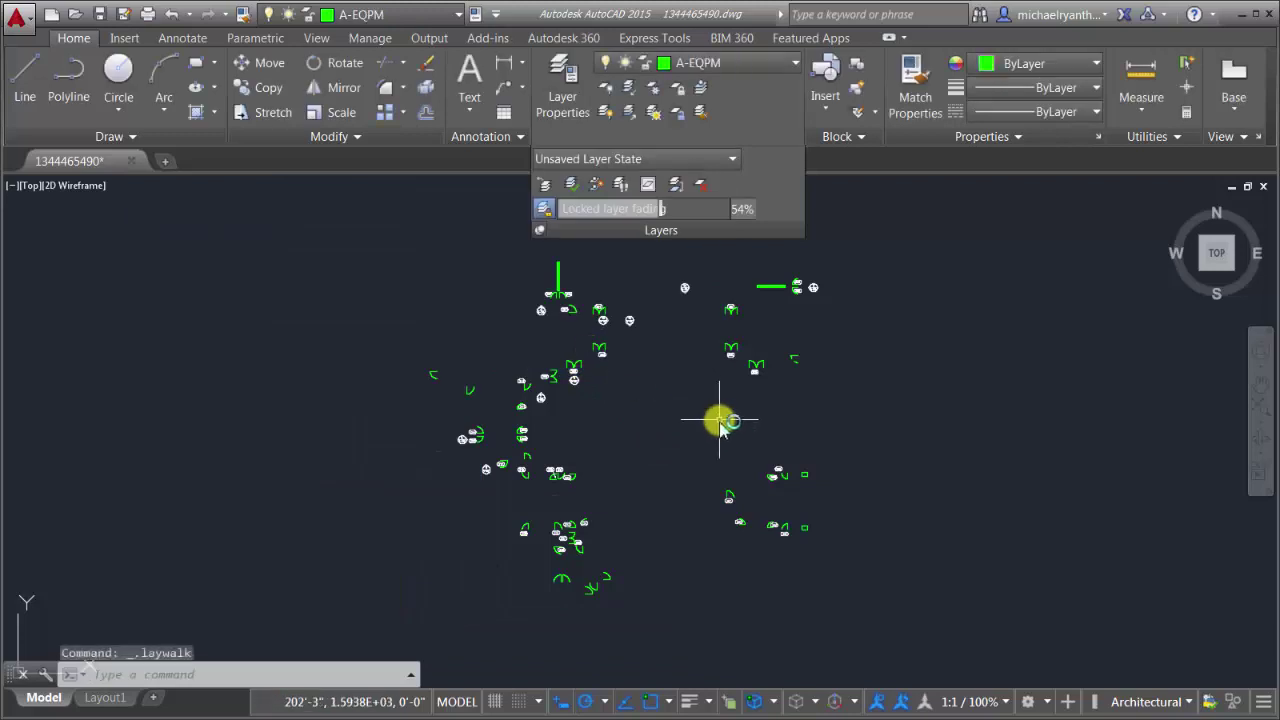